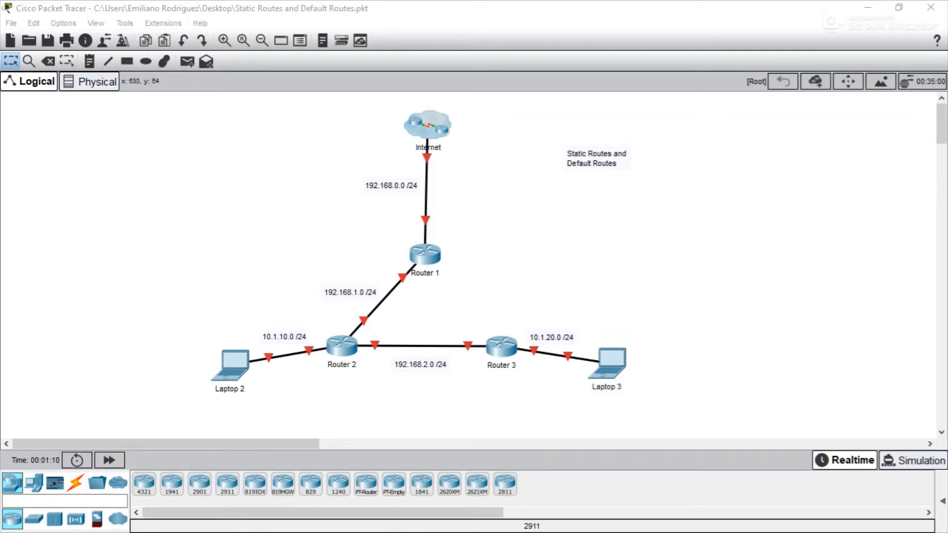
- Look inside the Internet cloud at the ISP router and 8.8.8.8 server, then return to the main topology
click(431, 124)
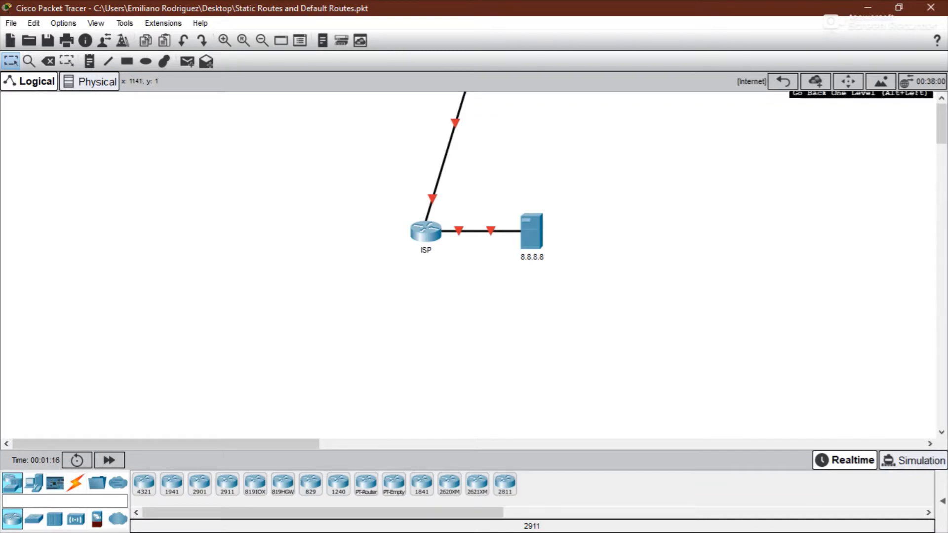
click(783, 81)
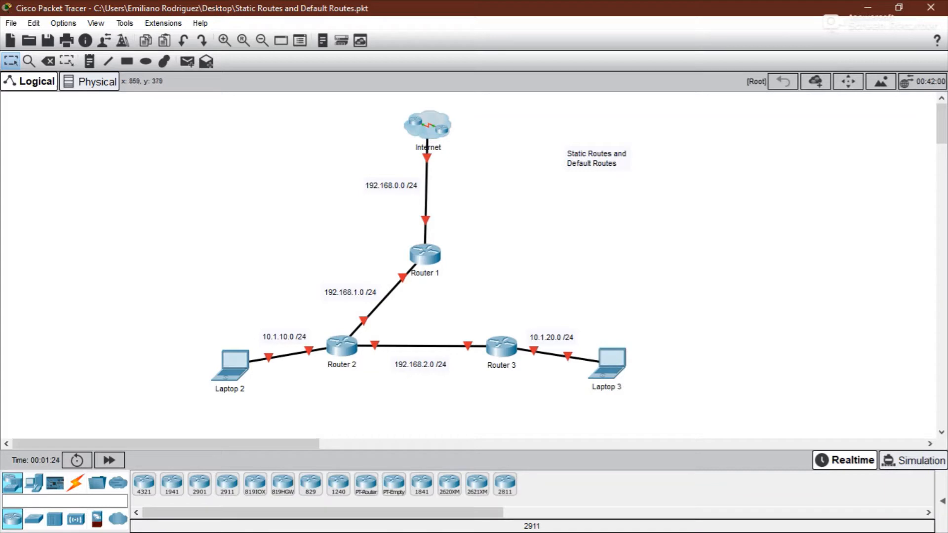
click(429, 123)
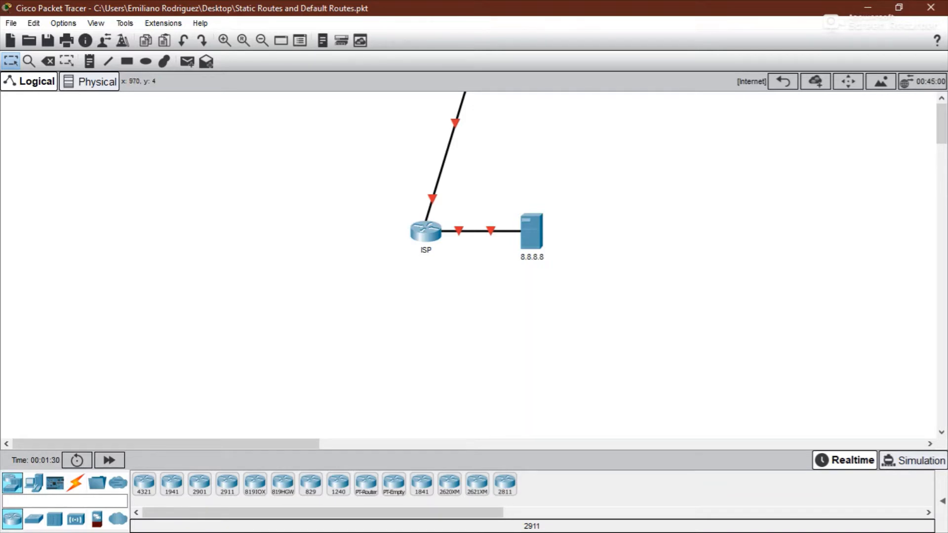
click(783, 81)
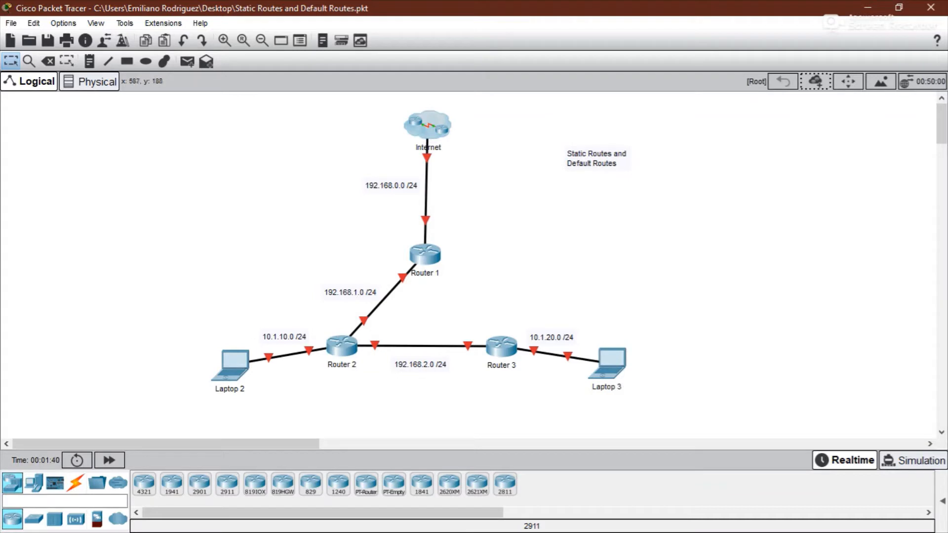
- Open the ISP router's command line inside the Internet cloud and enter privileged and global configuration mode
click(421, 130)
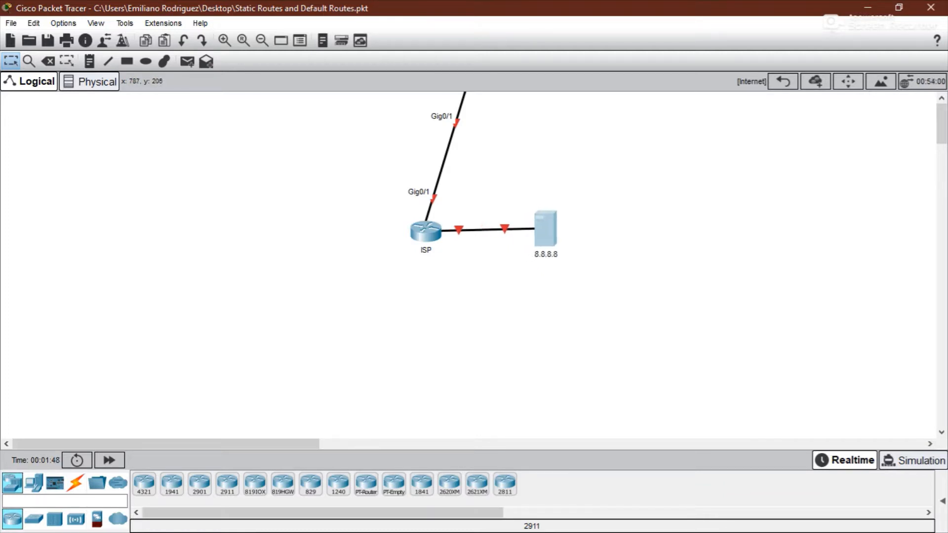
click(426, 231)
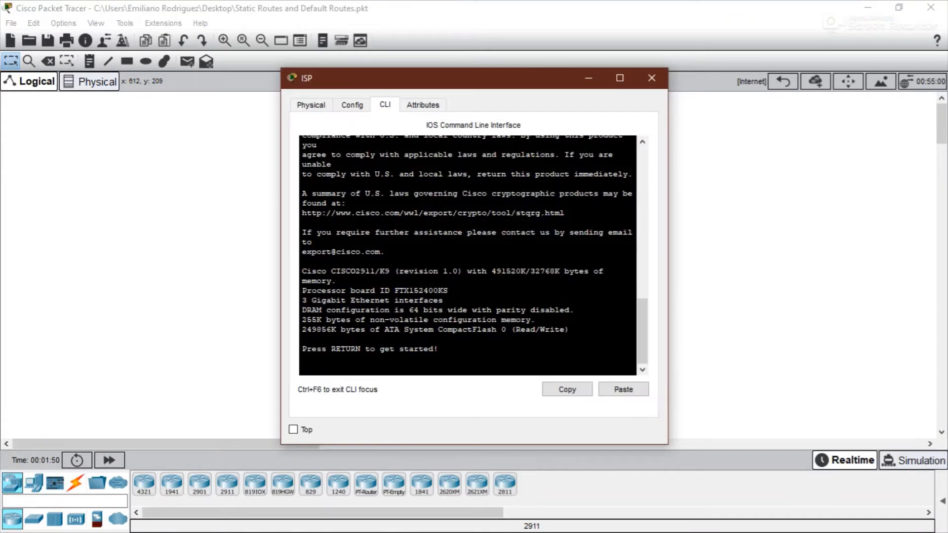
drag(375, 80, 599, 61)
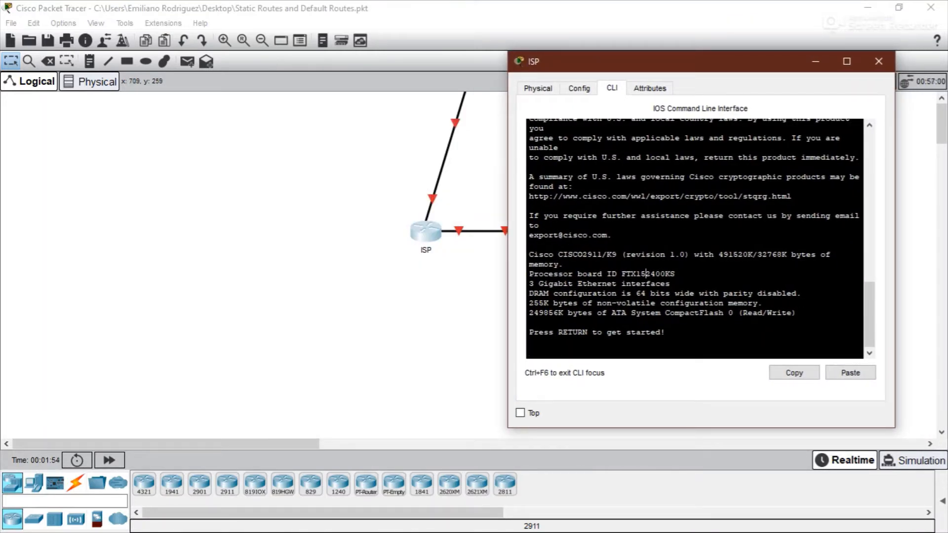
key(Return)
text(en)
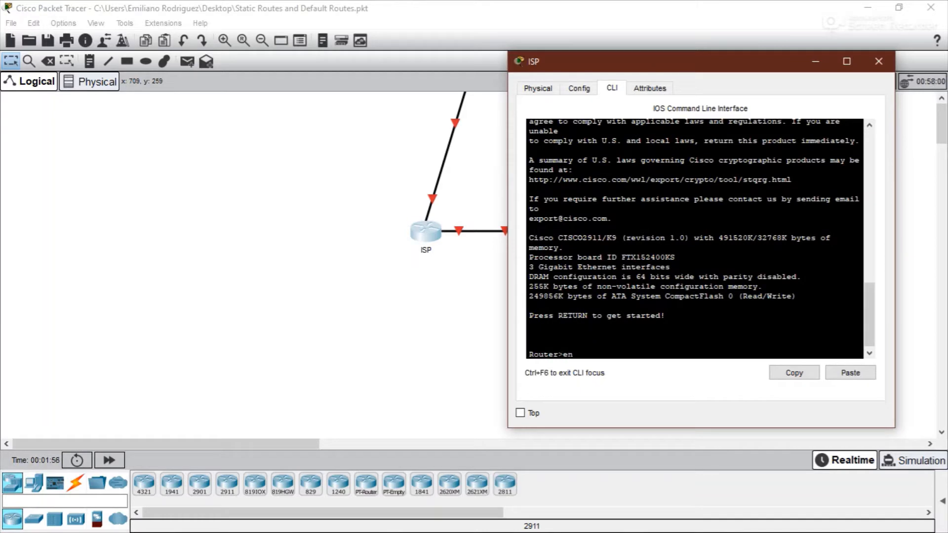
key(Return)
text(conf)
key(Tab)
text(t)
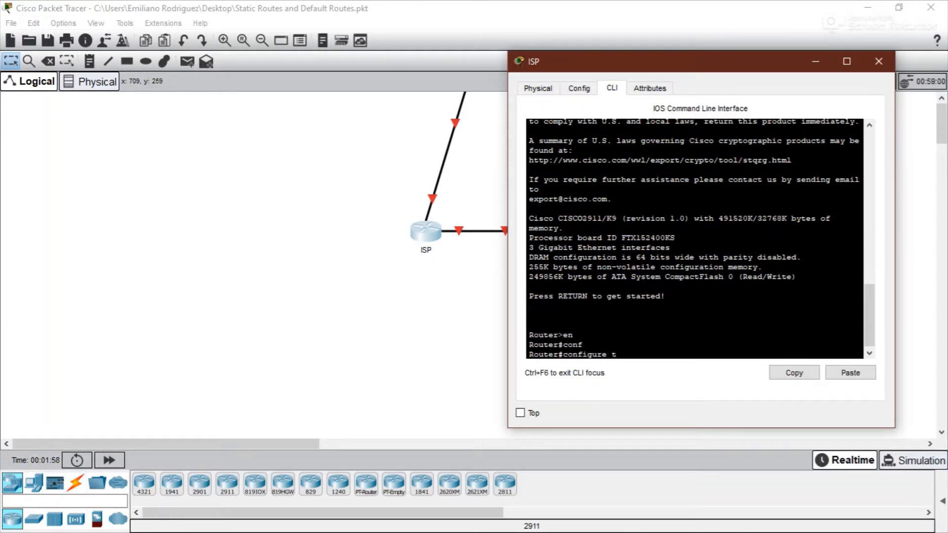
key(Return)
- Enable interface GigabitEthernet0/1 on the ISP router with no shutdown
text(int g0)
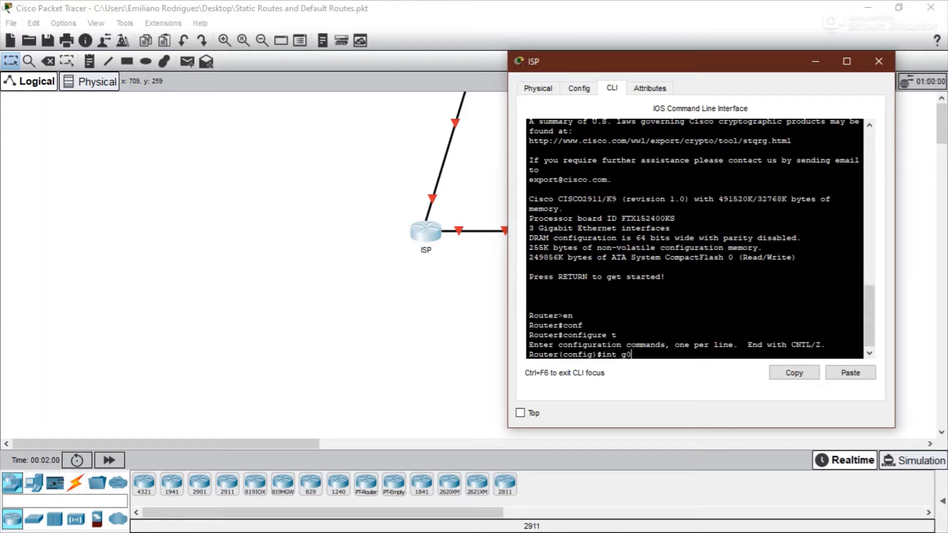
text(/1)
key(Return)
text(no shut)
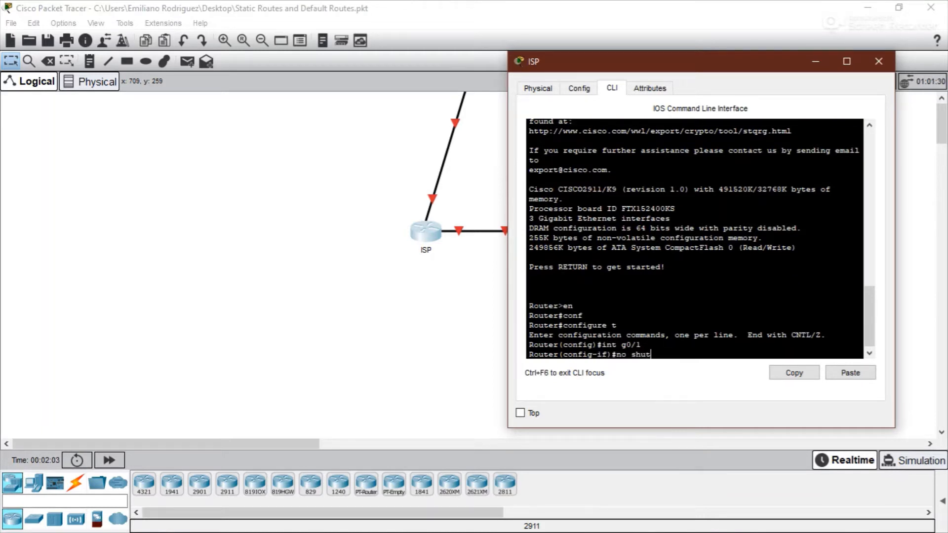
key(Return)
key(Return)
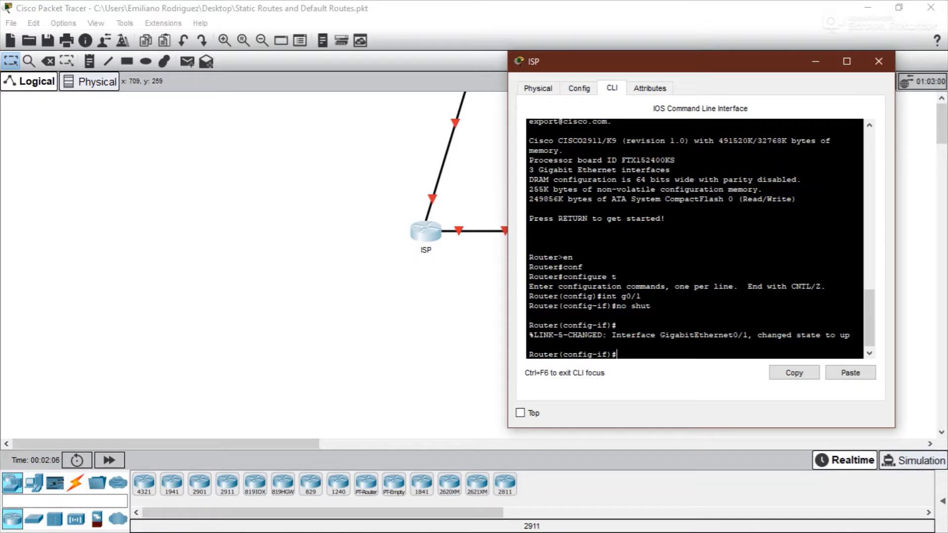
- Assign IP address 192.168.0.2 with mask 255.255.255.0 to the ISP router's GigabitEthernet0/1
text(ip ad)
key(Tab)
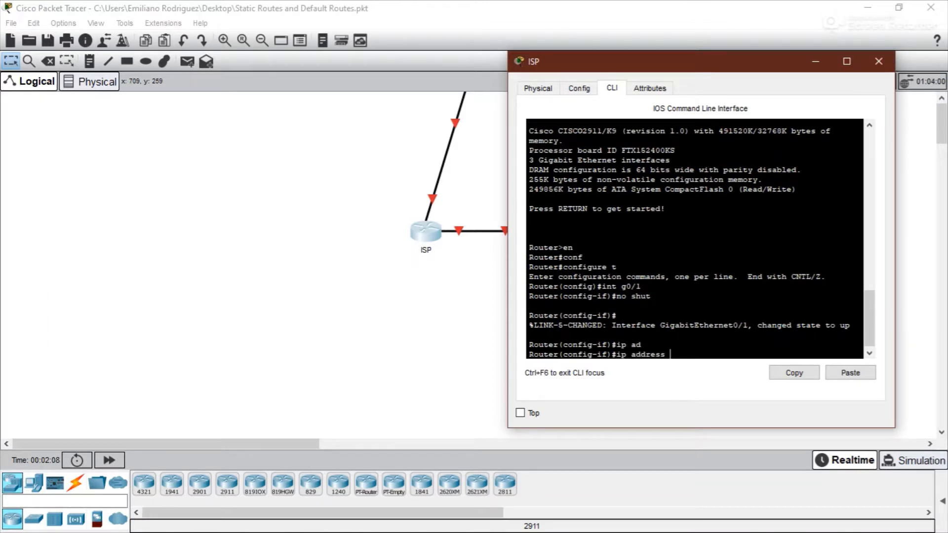
text(192.168.0.2 255.255.255.0)
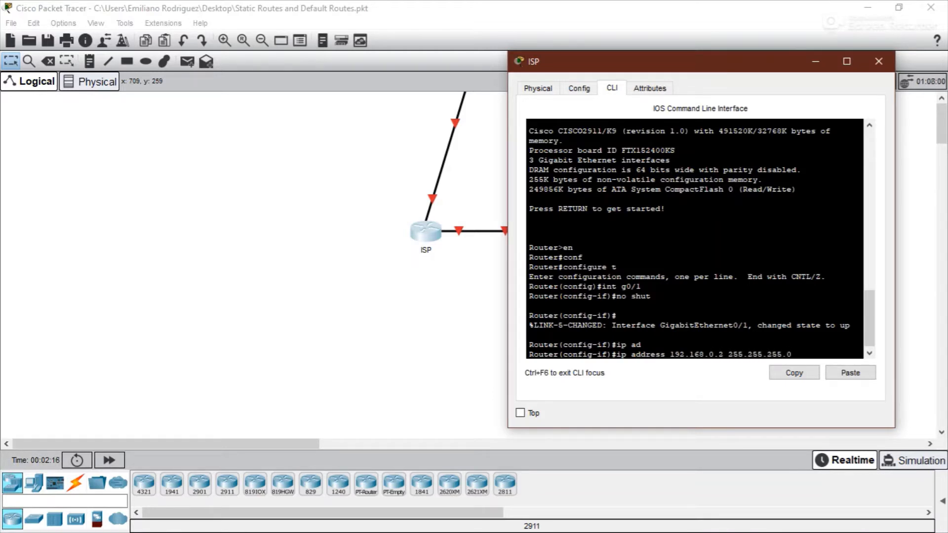
key(Return)
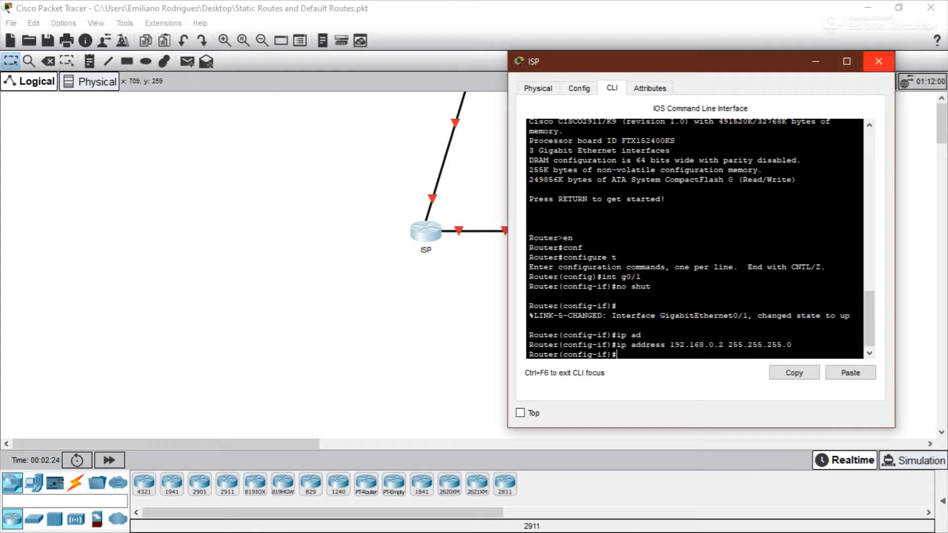
- Select interface GigabitEthernet0/2 on the ISP router and enable it with no shutdown
text(int)
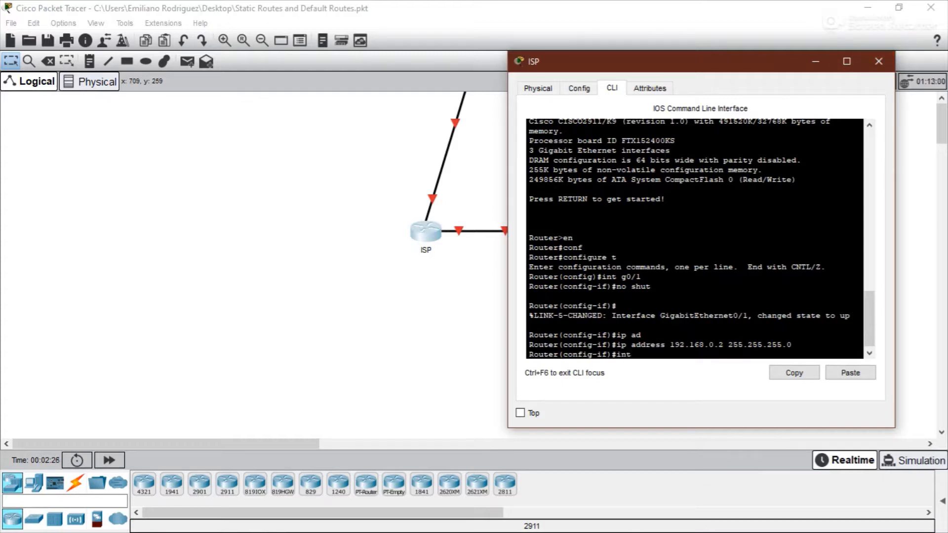
click(465, 234)
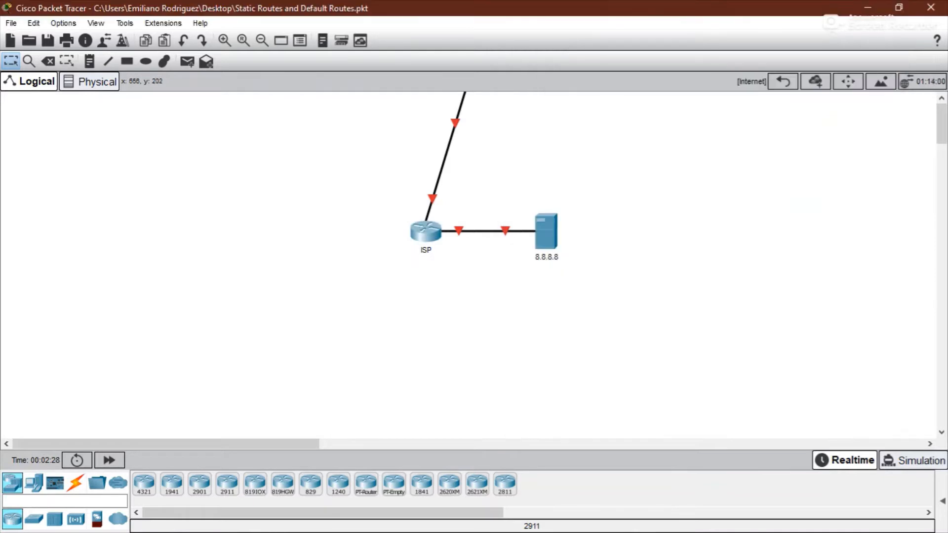
click(425, 232)
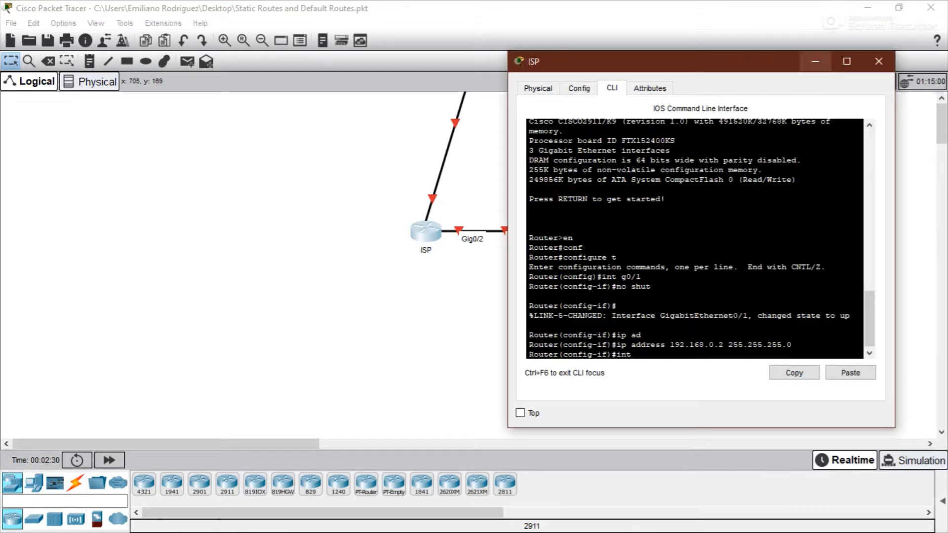
text(g0/2)
key(Return)
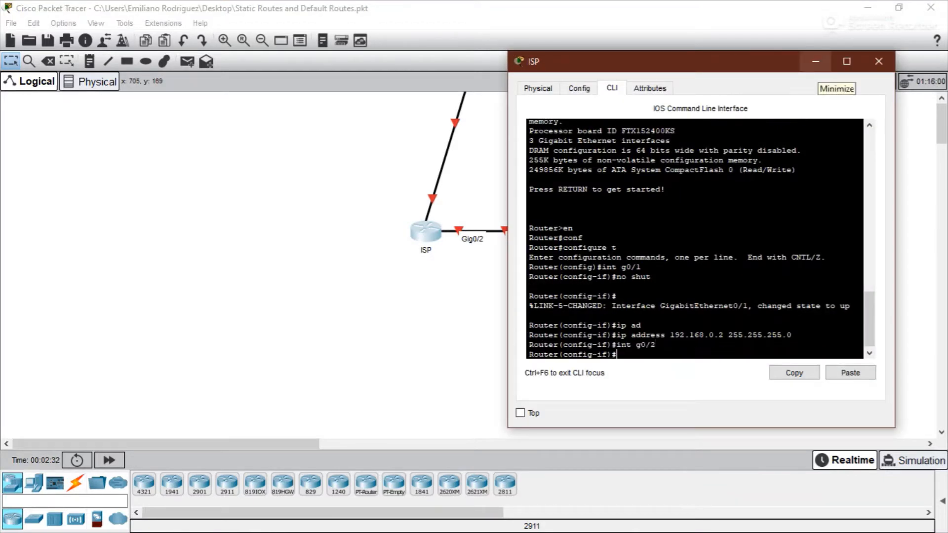
text(no shut)
key(Return)
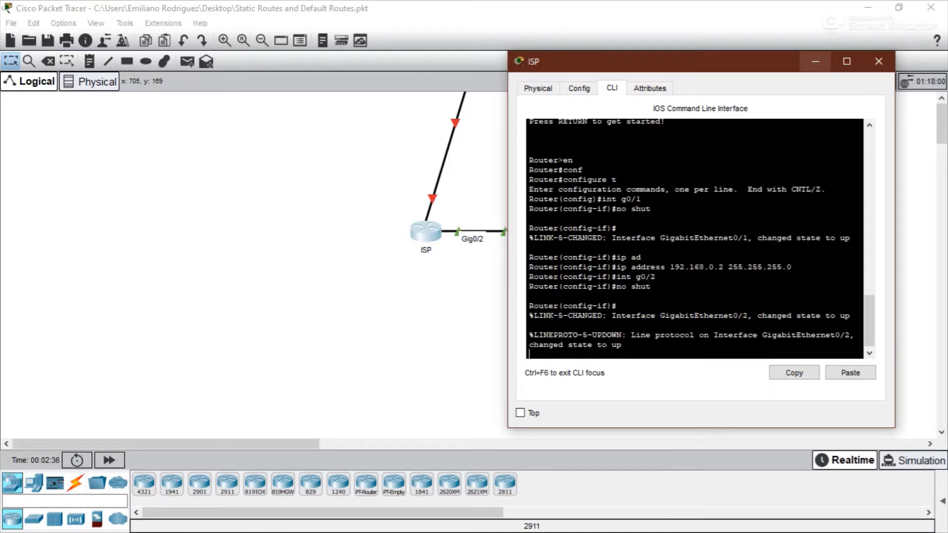
- Assign IP address 8.8.8.1 with mask 255.255.255.0 to GigabitEthernet0/2 and close the router window
text(ip ad)
key(Tab)
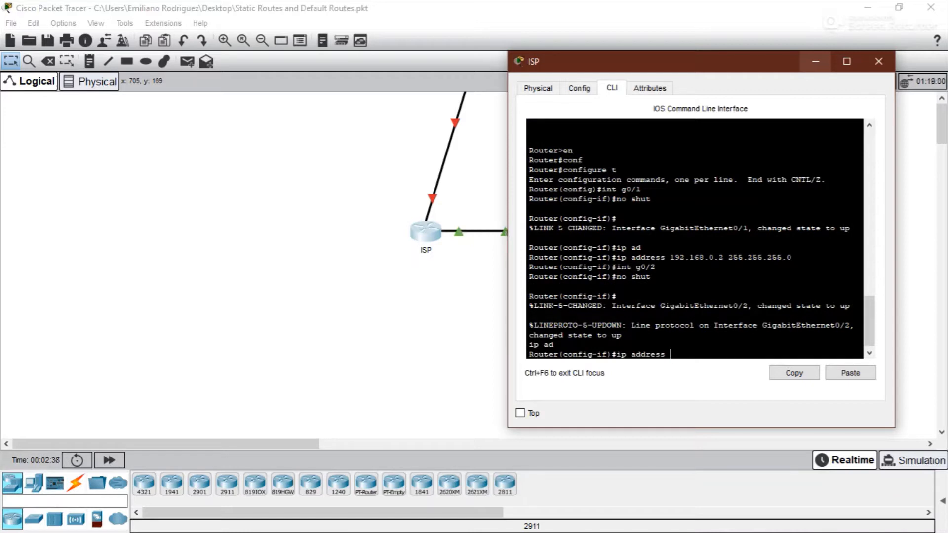
text(8.8.8.1)
text(255.255.255.0)
key(Return)
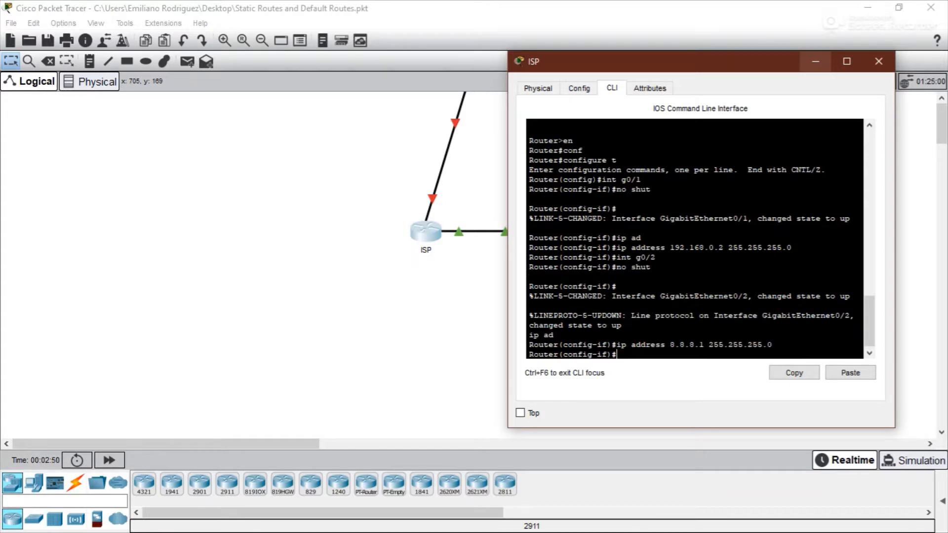
click(879, 61)
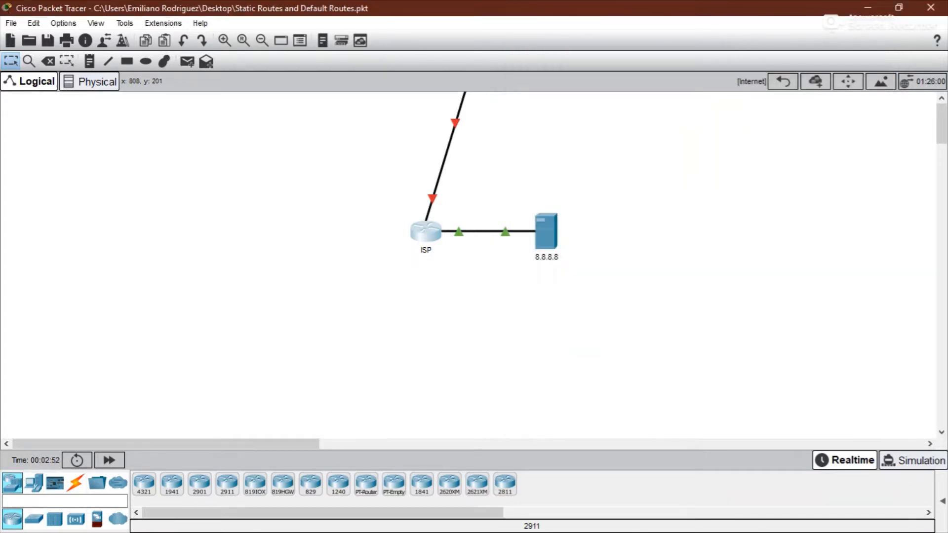
- Give the 8.8.8.8 server a static IP configuration of 8.8.8.8 with subnet mask 255.255.255.0
click(547, 233)
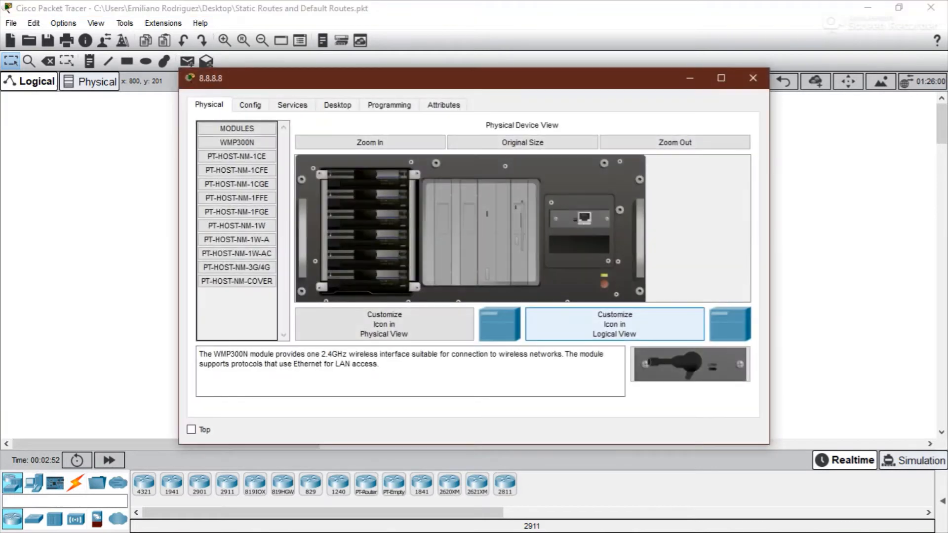
drag(414, 79, 461, 58)
click(384, 81)
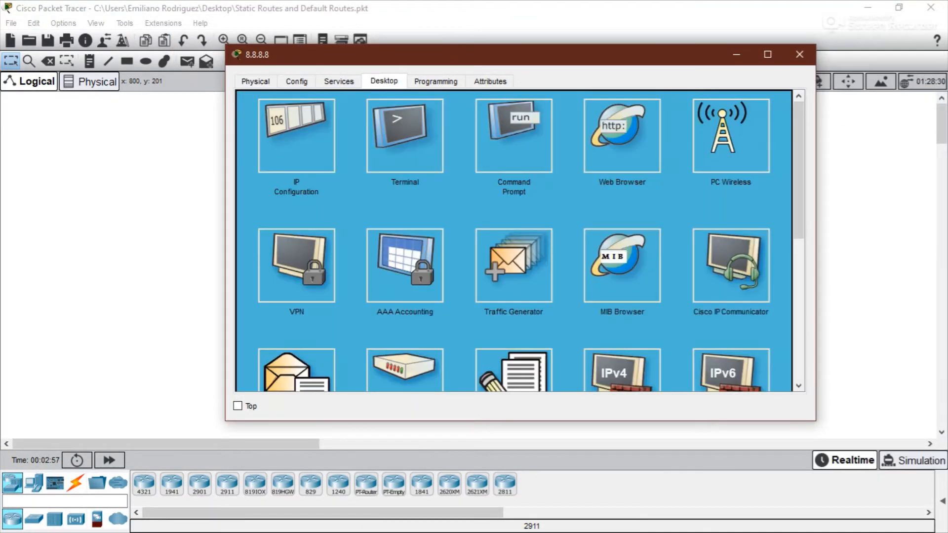
click(307, 130)
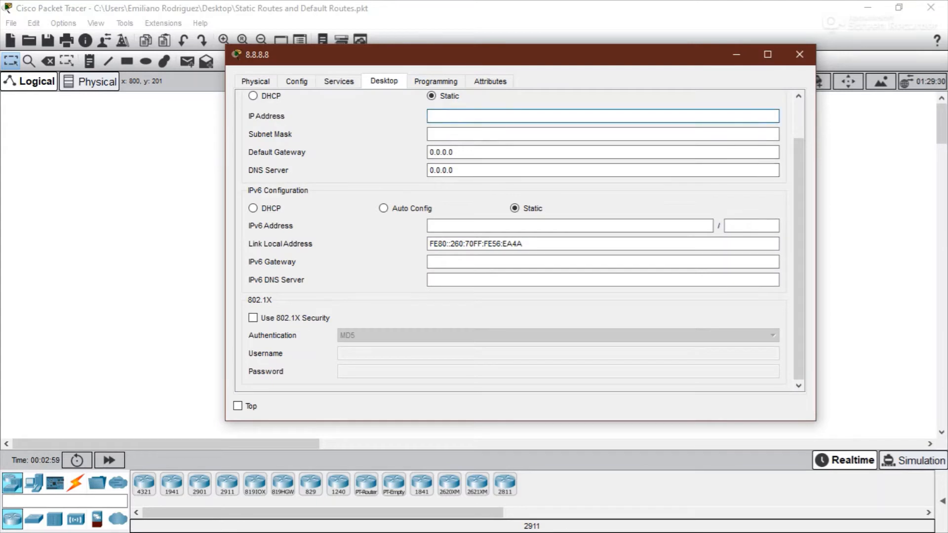
text(8.8.8.8)
key(Tab)
text(25)
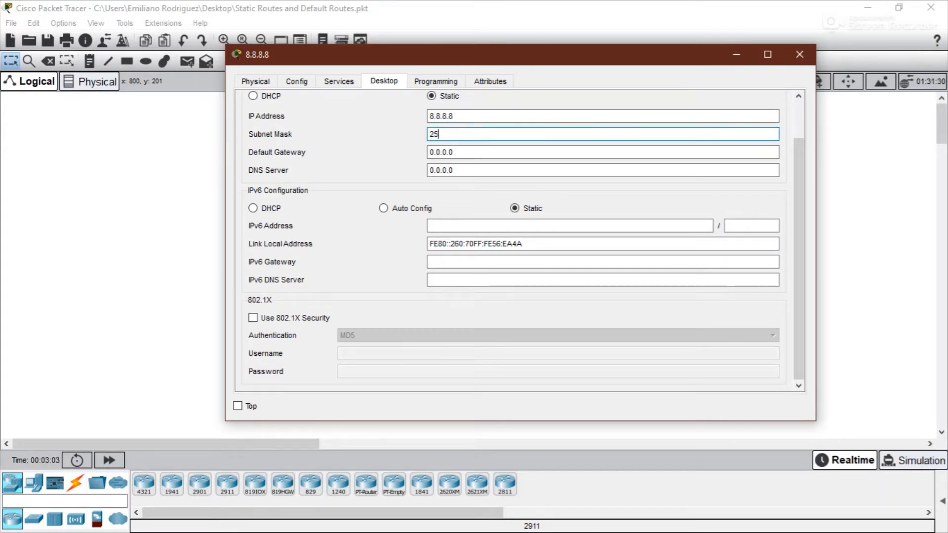
text(5.255.255.0)
key(Tab)
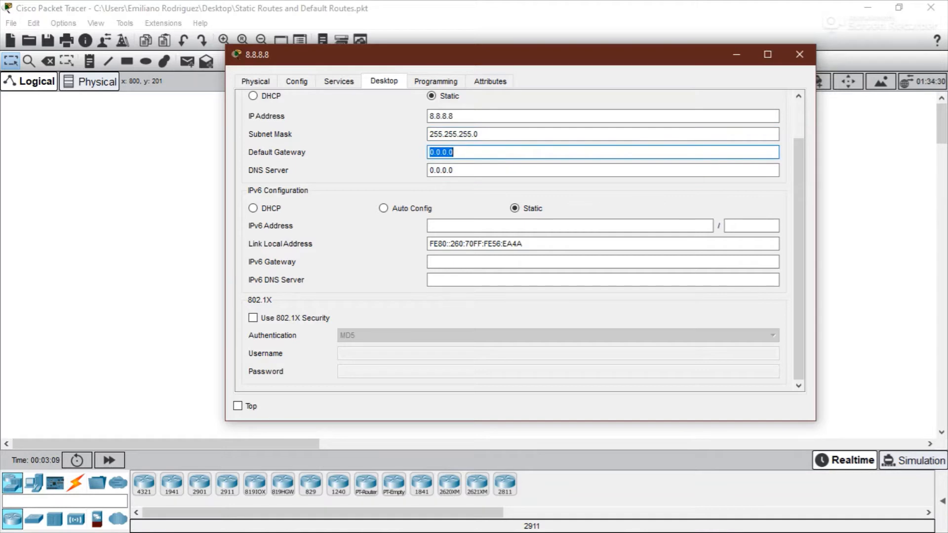
- Set the server's default gateway to 8.8.8.1 and close its window
text(8.8.1)
key(Tab)
scroll(513, 242, up, 1)
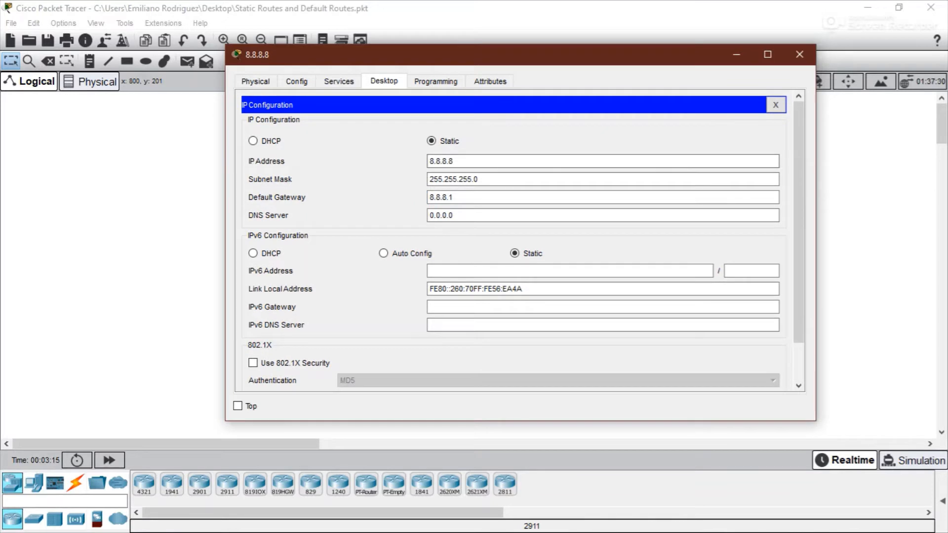
click(799, 55)
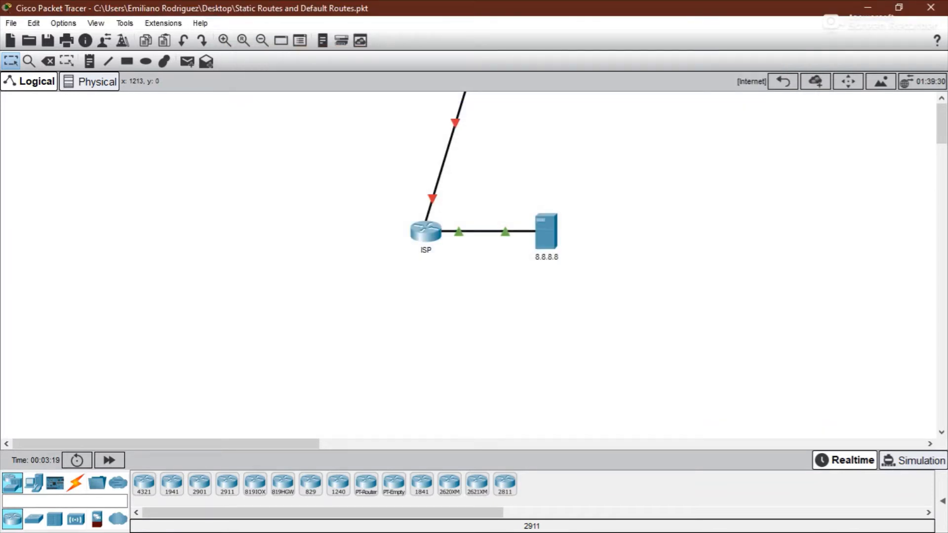
- Return to the main topology and move the 192.168.0.0 /24 label slightly lower along the Internet link
click(783, 82)
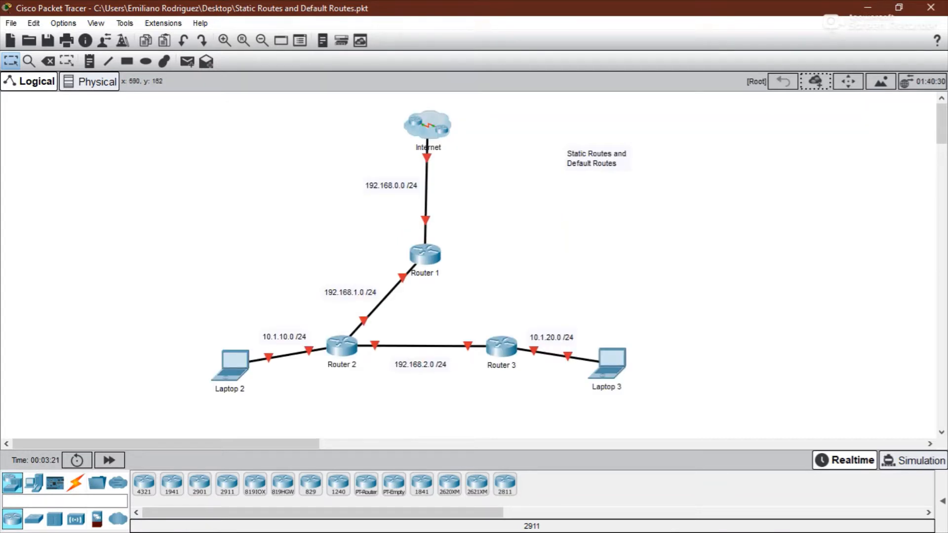
drag(391, 185, 386, 196)
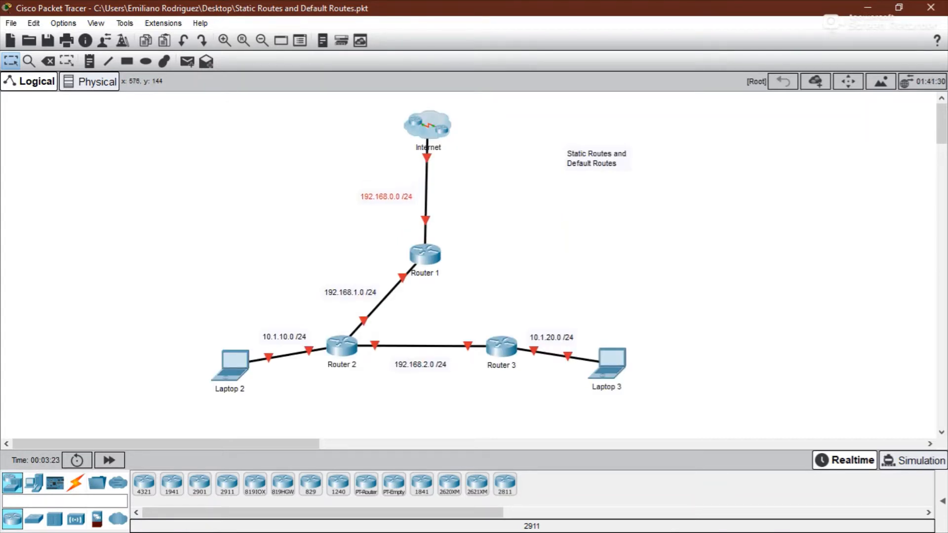
- Check the ISP router's interface addresses inside the Internet cloud, then return to the main topology
click(427, 125)
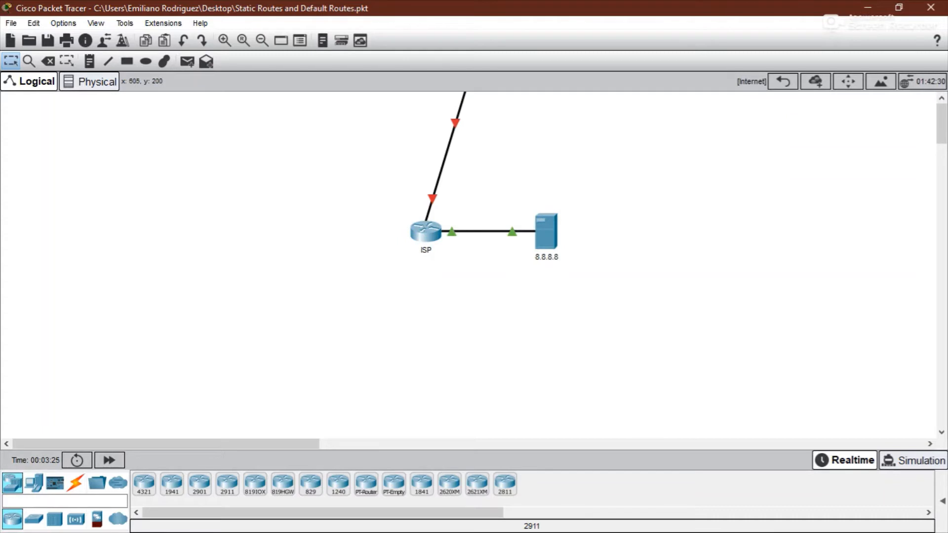
mouse_move(425, 231)
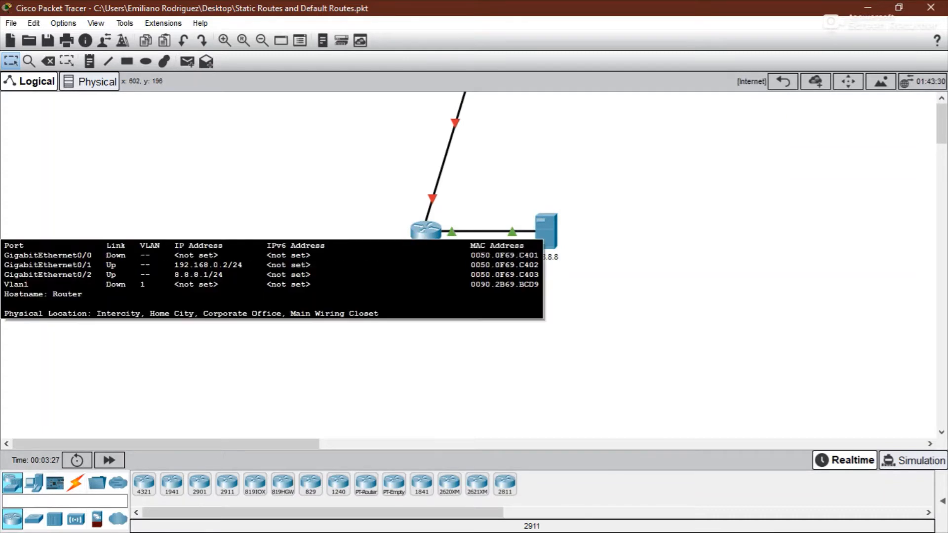
click(783, 82)
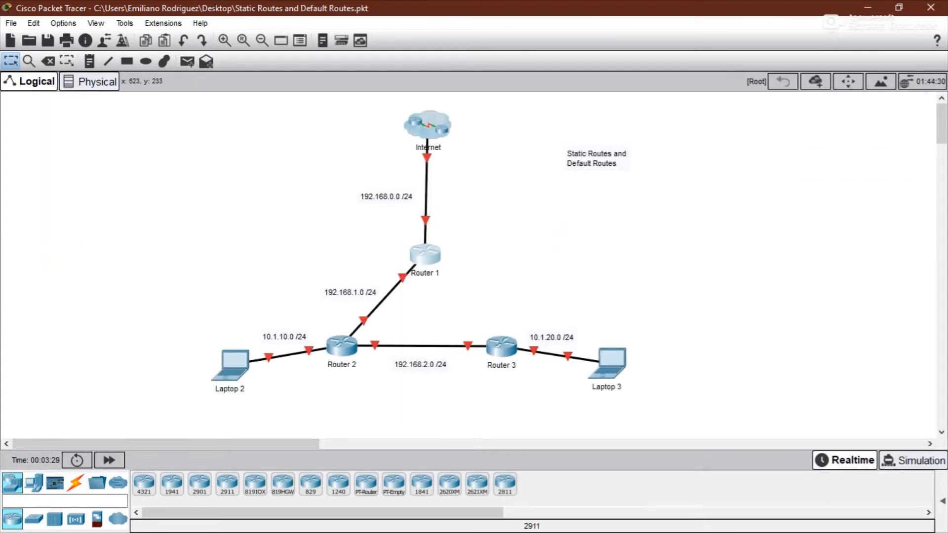
click(425, 255)
drag(444, 77, 638, 73)
click(845, 73)
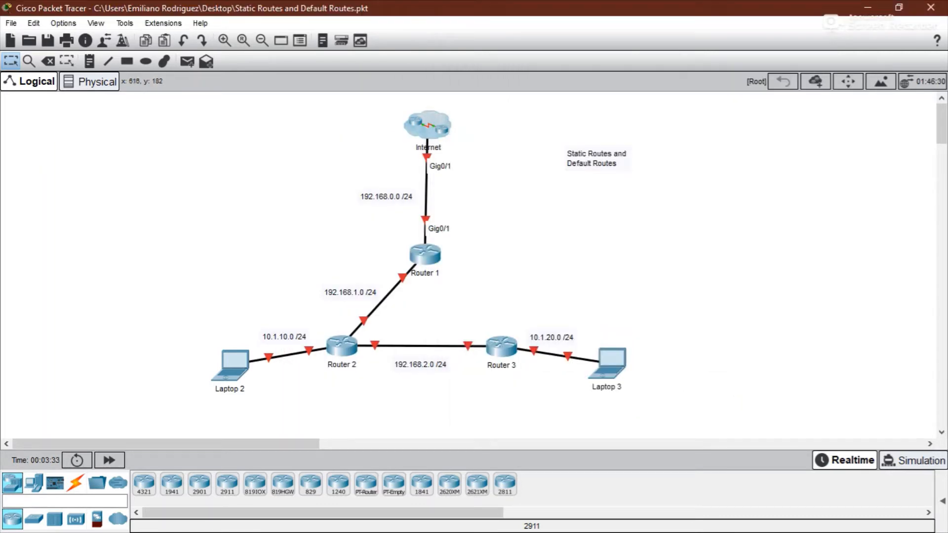
- Open Router 1's CLI, enter global configuration mode and enable interface GigabitEthernet0/1 with no shutdown
click(425, 255)
key(Return)
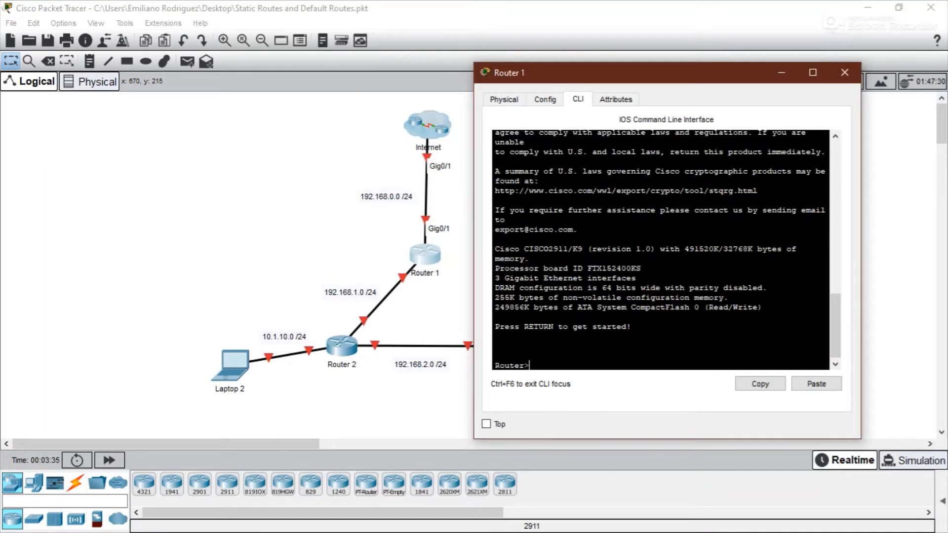
text(en)
key(Return)
text(conf)
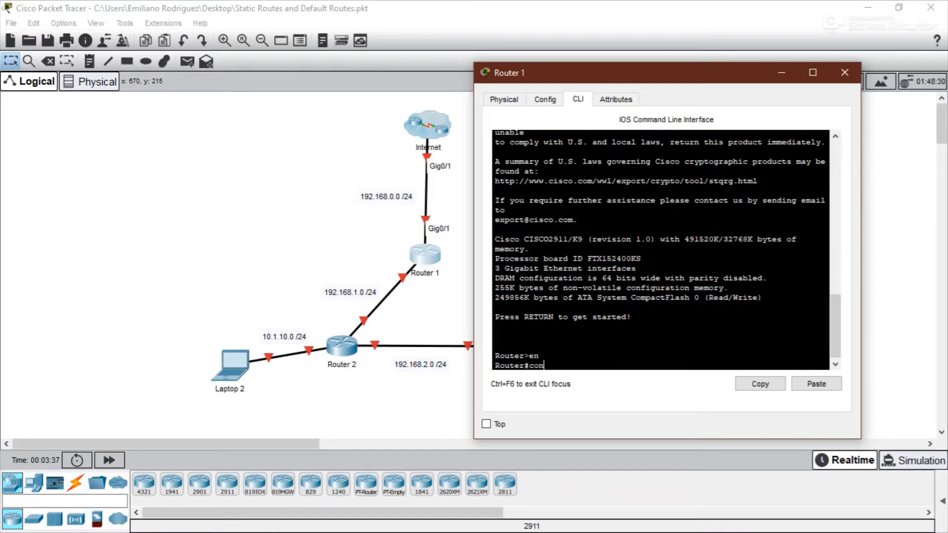
key(Tab)
text(t)
key(Return)
text(int g0/1)
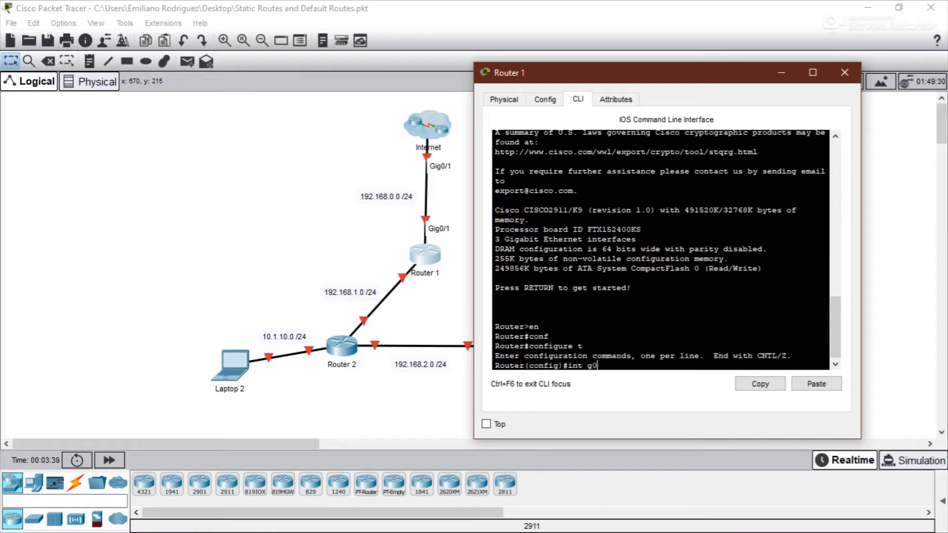
key(Return)
text(no s)
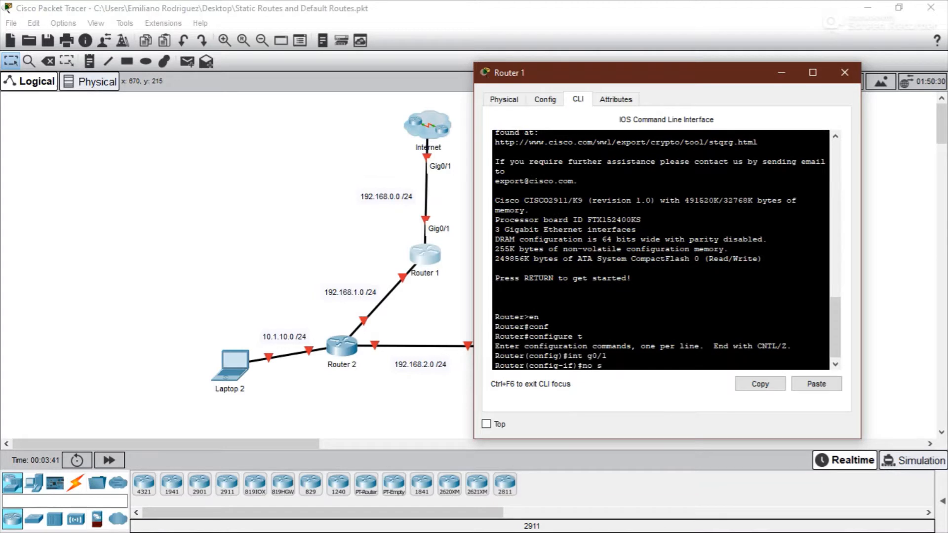
text(hut)
key(Return)
key(Return)
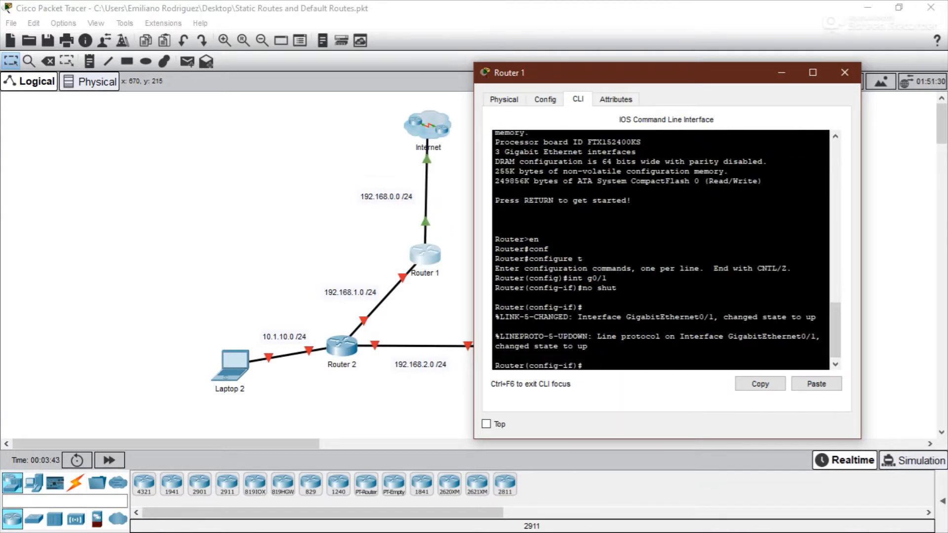
- Assign IP address 192.168.0.1 with mask 255.255.255.0 to Router 1's g0/1 and close the router window
text(ip ad)
key(Tab)
text(192)
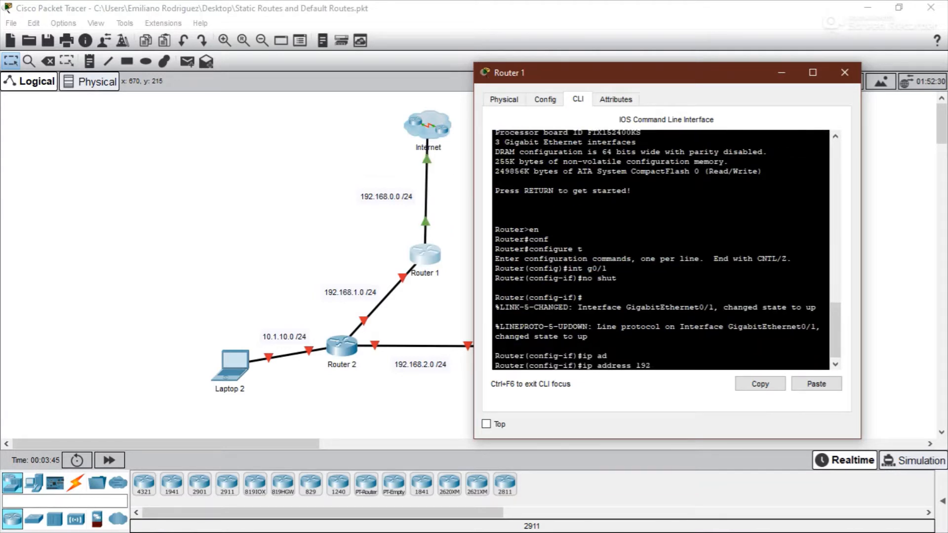
text(.168.0.1 255.255.255.0)
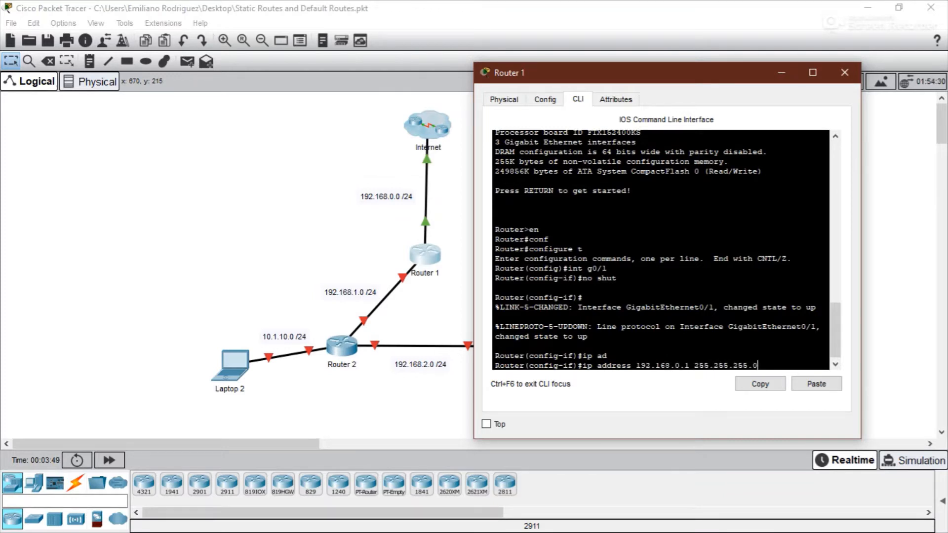
key(Return)
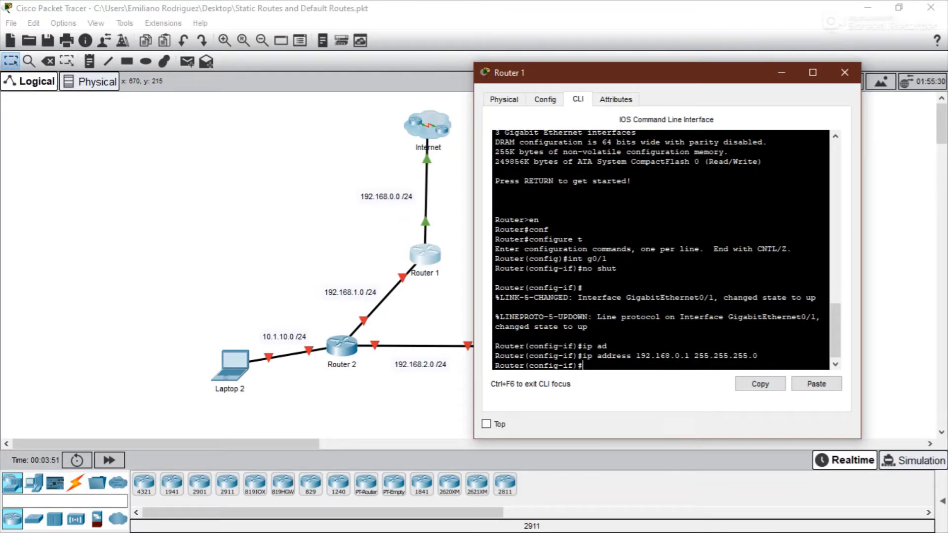
click(844, 72)
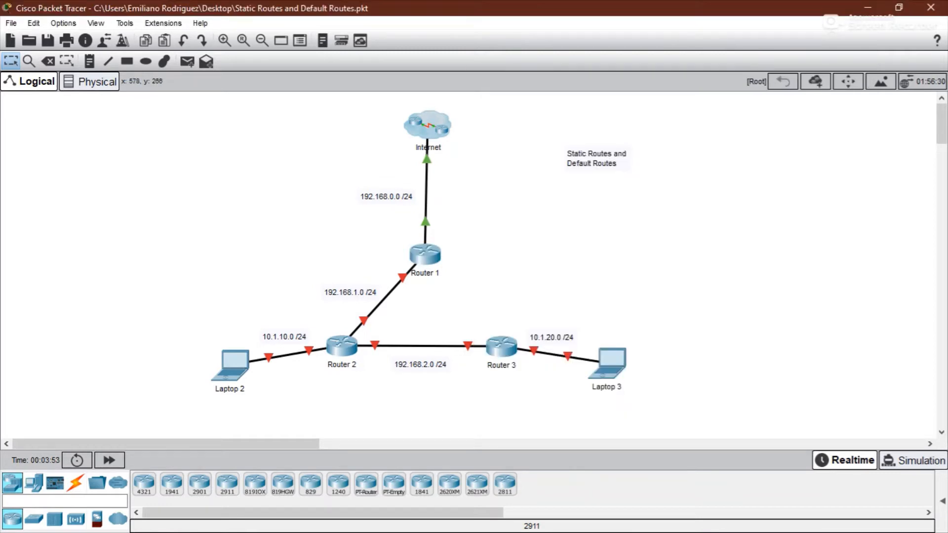
- Reopen Router 1's CLI and enable interface GigabitEthernet0/0 with no shutdown
mouse_move(397, 289)
click(425, 254)
text(int g0/0)
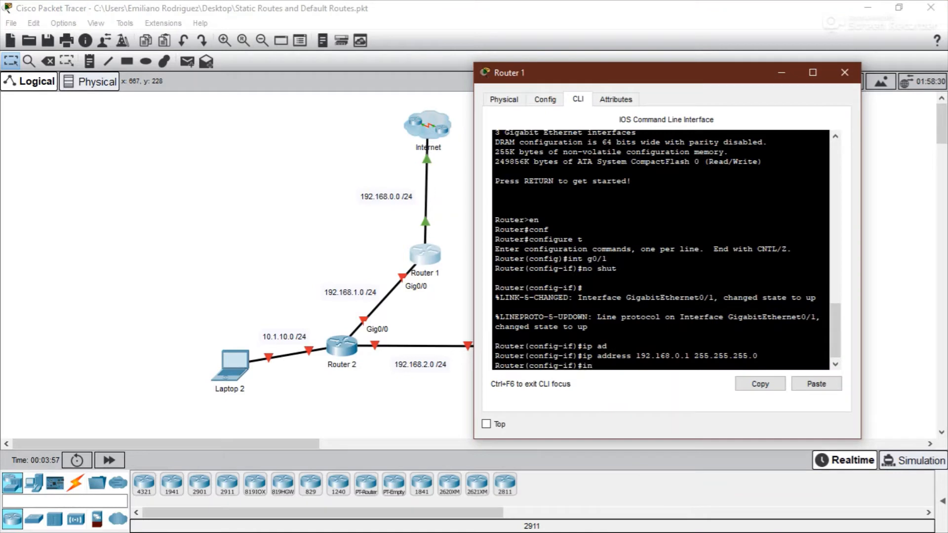
key(Return)
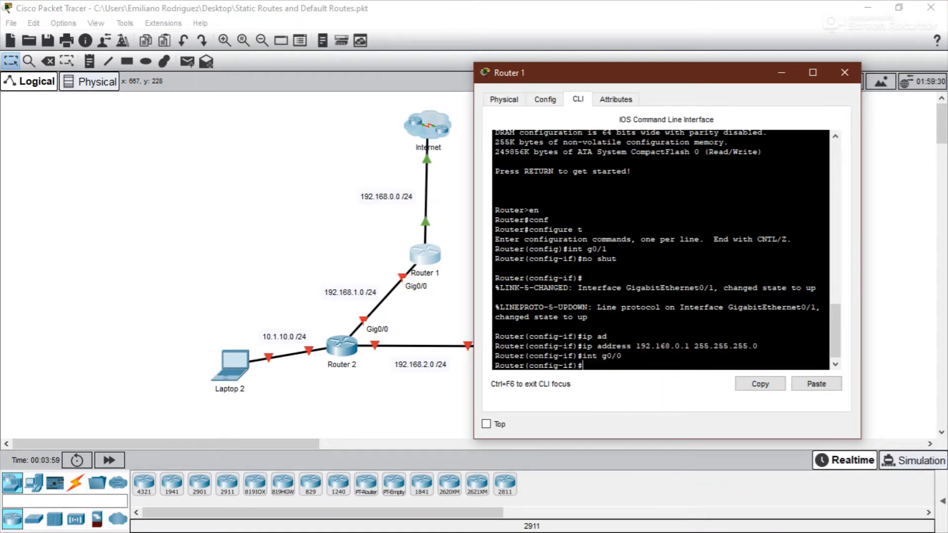
text(no shut)
key(Return)
- Assign IP address 192.168.1.1 with mask 255.255.255.0 to Router 1's g0/0 and close the router window
text(ip ad)
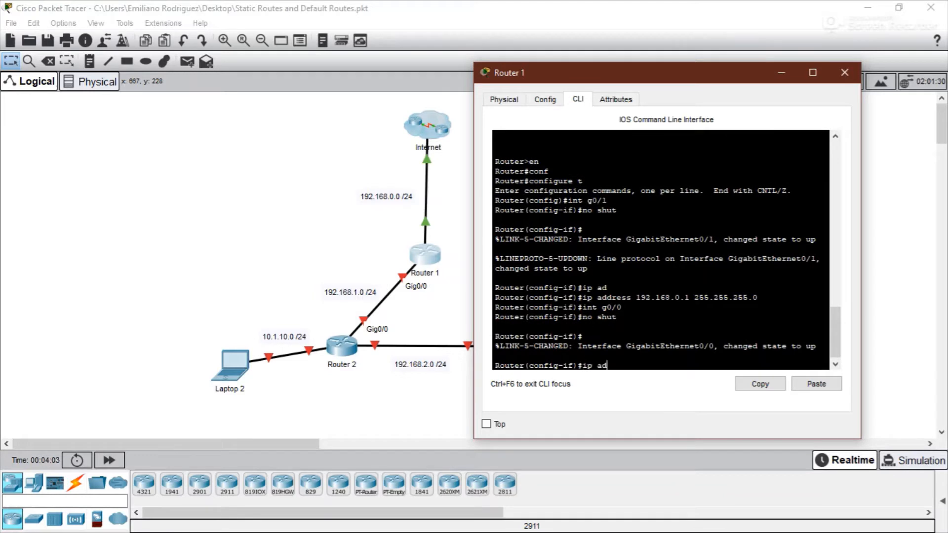
key(Tab)
text(1)
text(168)
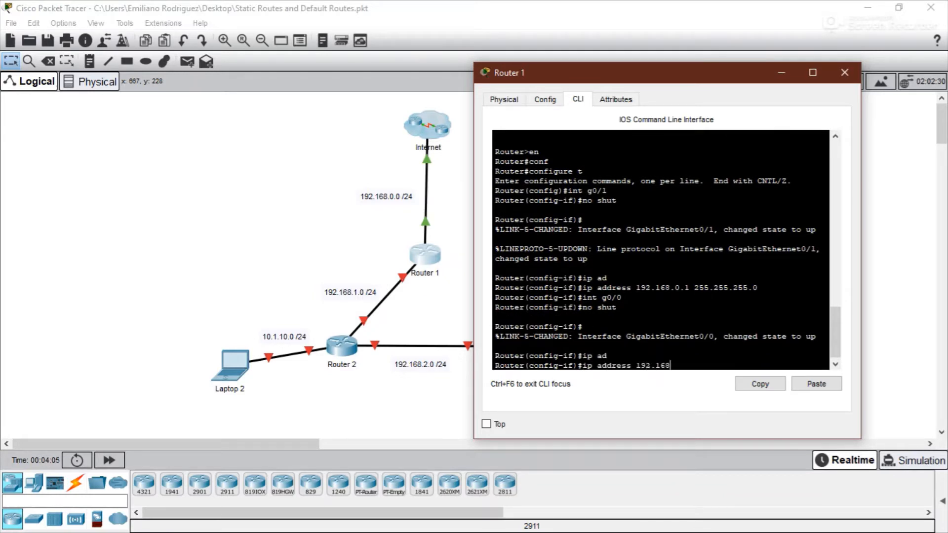
text(.1.1 255.255.255.0)
key(Return)
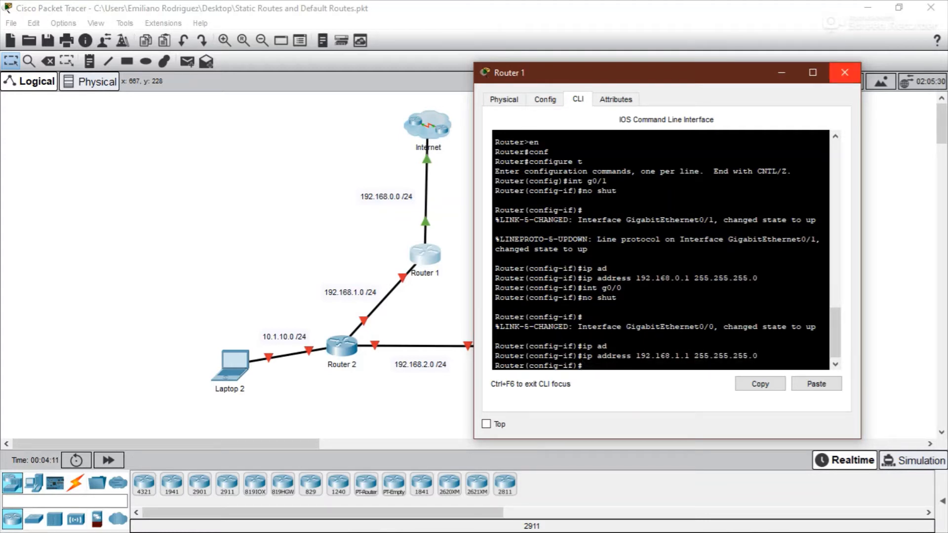
click(845, 73)
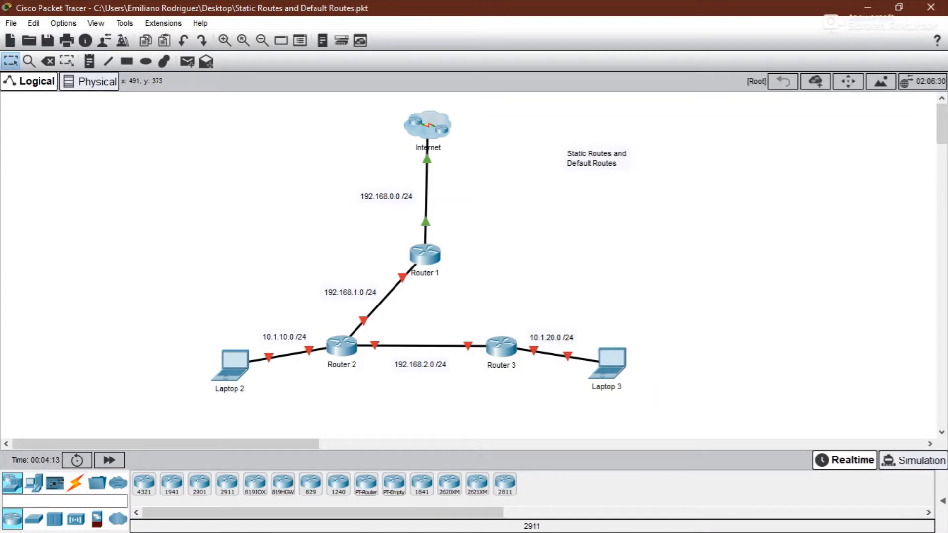
- Open Router 2's CLI and enter privileged and global configuration mode
click(341, 348)
drag(420, 79, 663, 49)
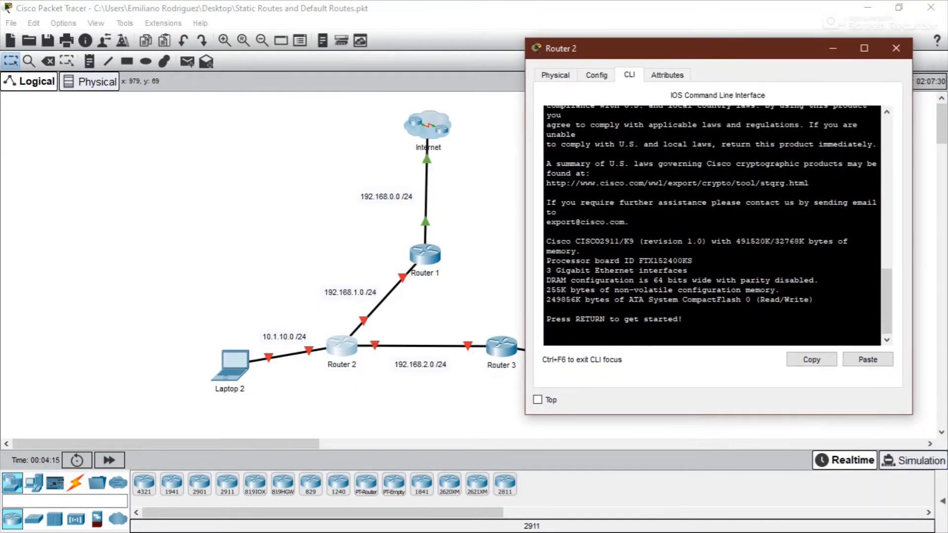
key(Return)
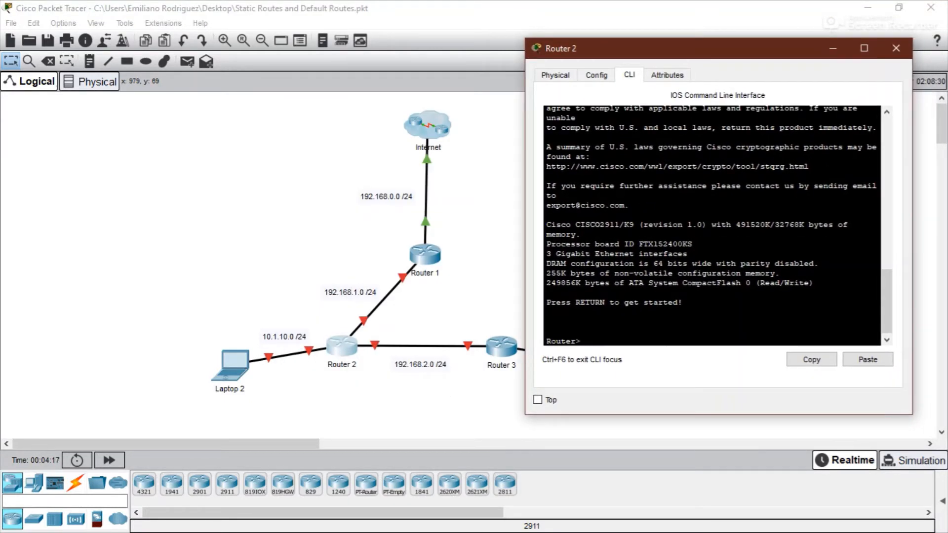
text(en)
key(Return)
text(c)
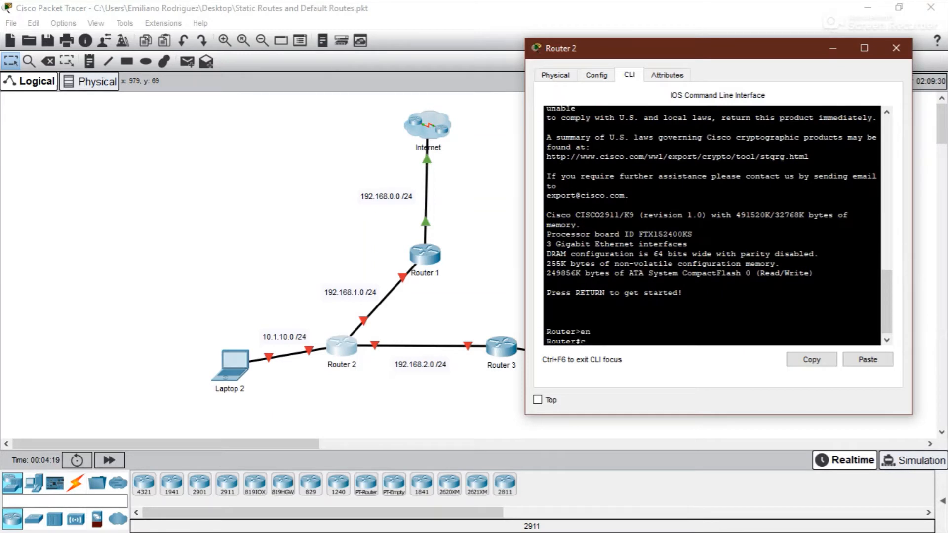
text(o)
key(Tab)
text(nf)
key(Tab)
text(t)
key(Return)
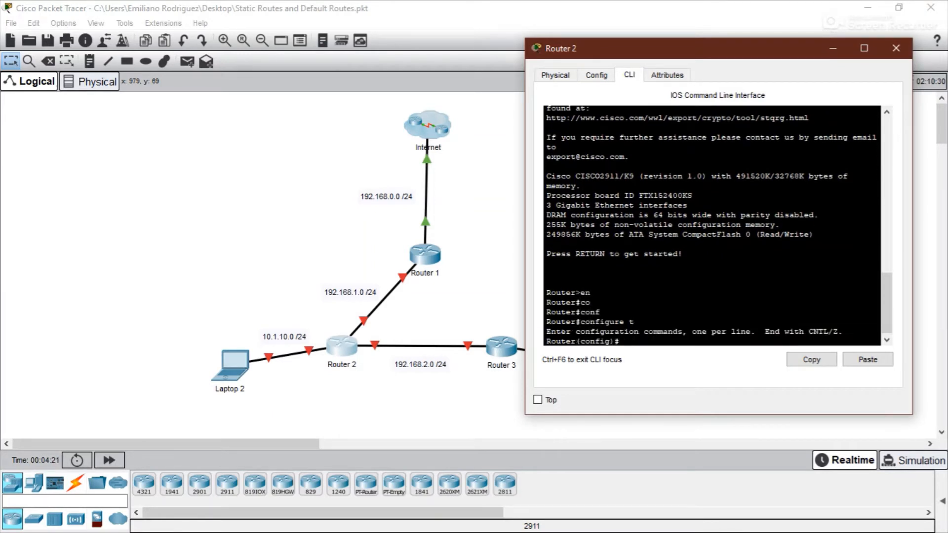
- Enable Router 2's GigabitEthernet0/0 and GigabitEthernet0/1 interfaces with no shutdown
text(int g0/0)
key(Return)
text(no )
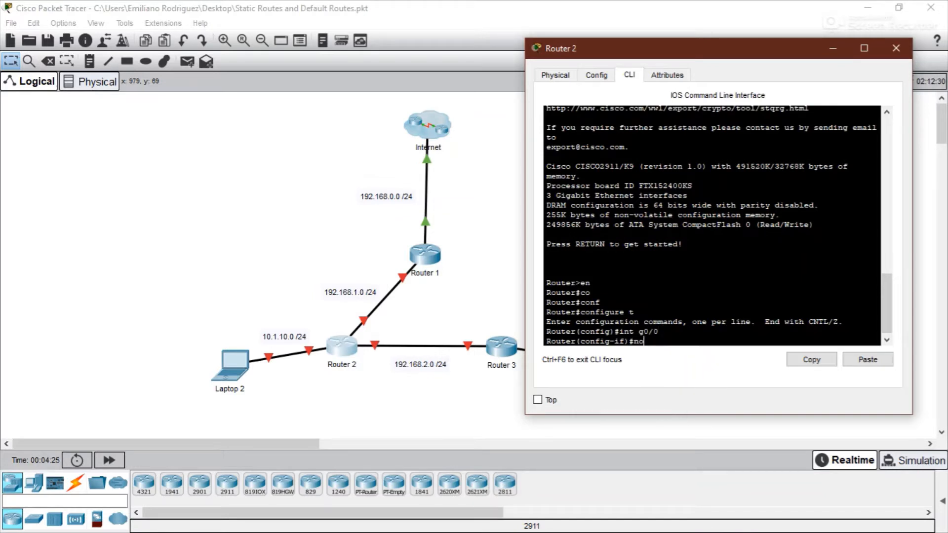
text(s)
key(BackSpace)
text(shut)
key(Return)
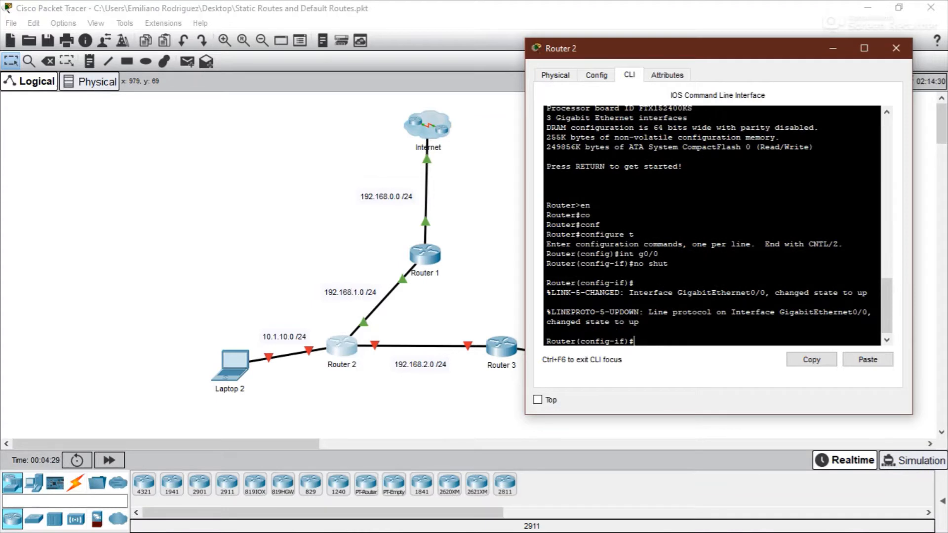
key(Up)
key(Up)
key(BackSpace)
text(1)
key(Return)
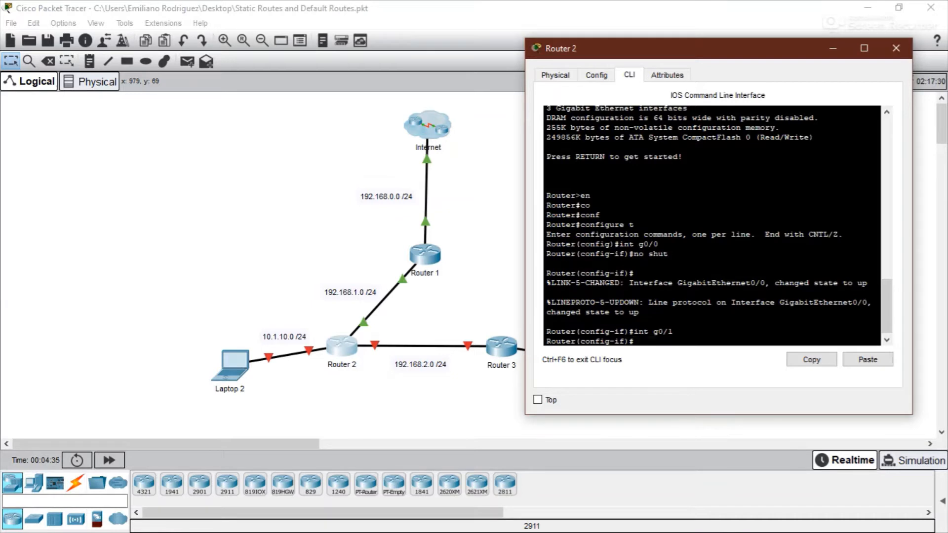
key(Up)
key(Up)
key(Return)
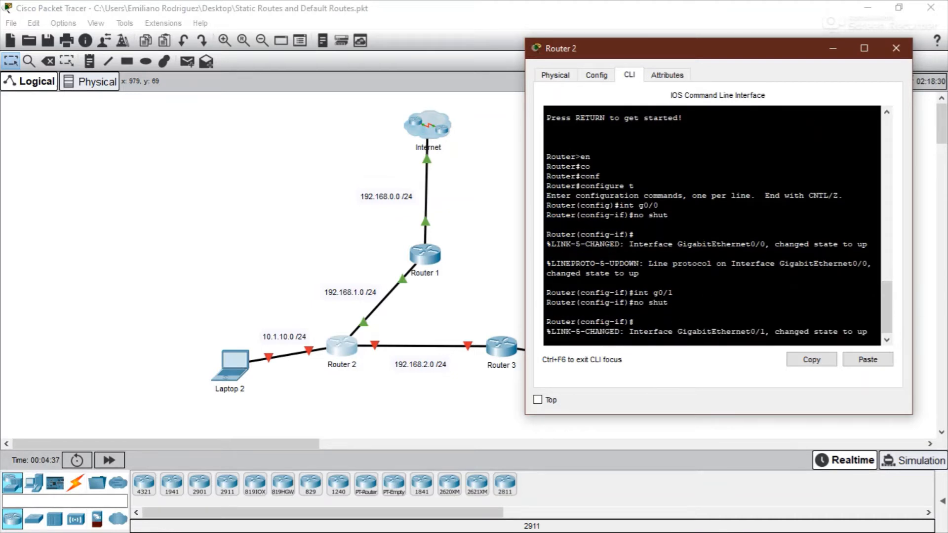
- Enable Router 2's GigabitEthernet0/2 interface with no shutdown
key(Up)
key(Up)
key(BackSpace)
text(2)
key(Return)
key(Up)
key(Up)
key(Return)
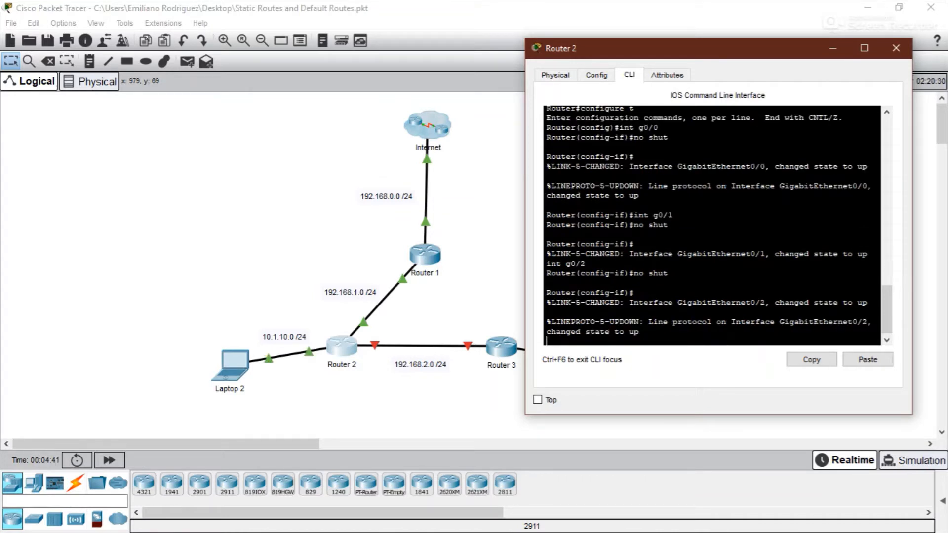
key(Return)
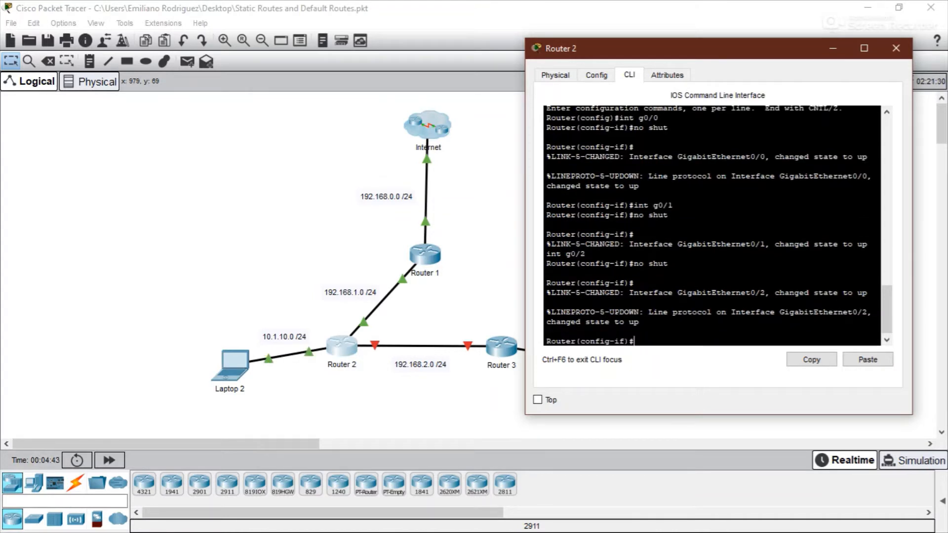
- Assign IP address 192.168.1.2 with mask 255.255.255.0 to Router 2's g0/0
key(Up)
key(Up)
key(Up)
key(Up)
key(Up)
key(Up)
key(Return)
text(ip ad)
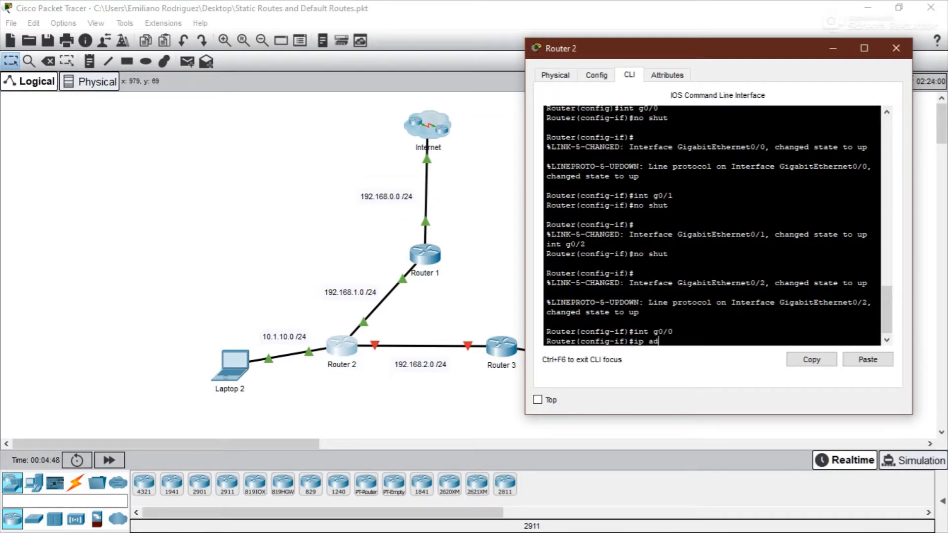
key(Tab)
text(1)
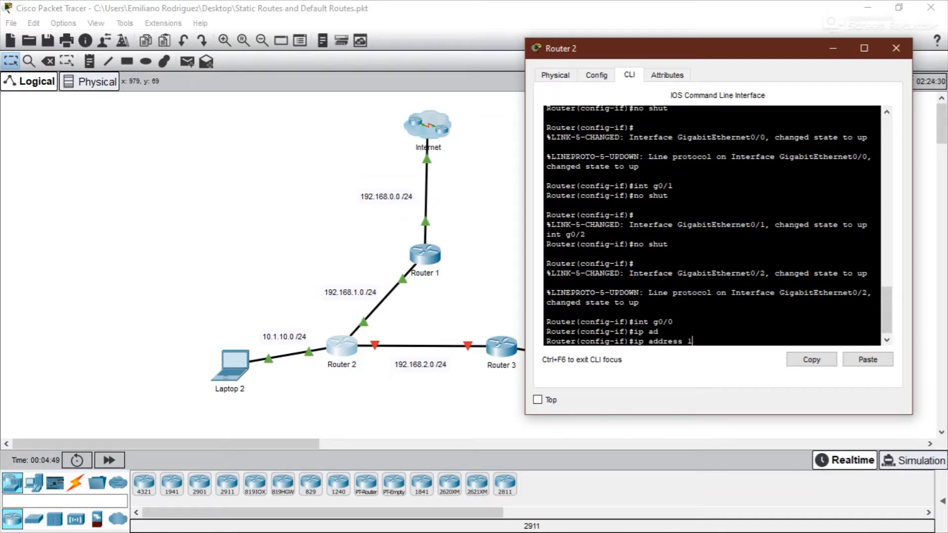
text(92.168.1.2 255.255.255.0)
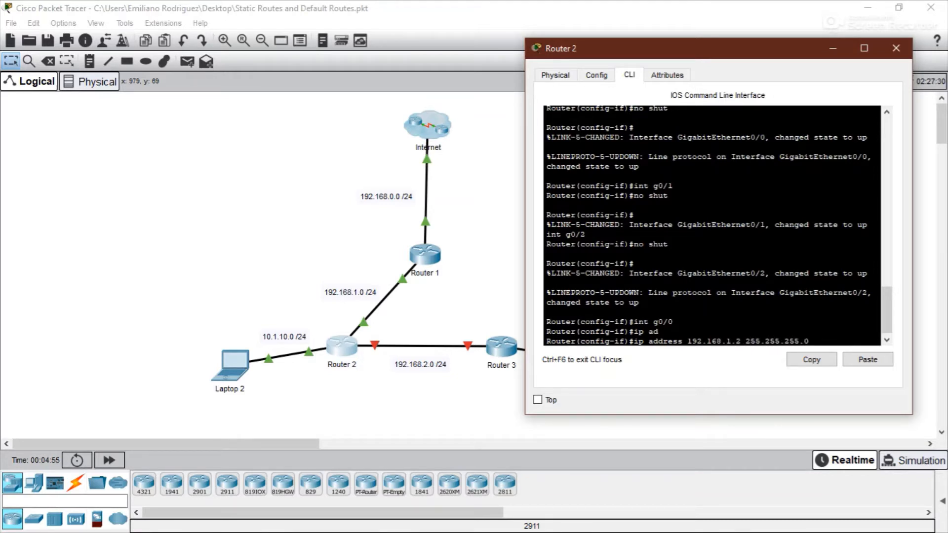
key(Return)
- Assign IP address 10.1.10.1 with mask 255.255.255.0 to Router 2's g0/2
text(int g0/0)
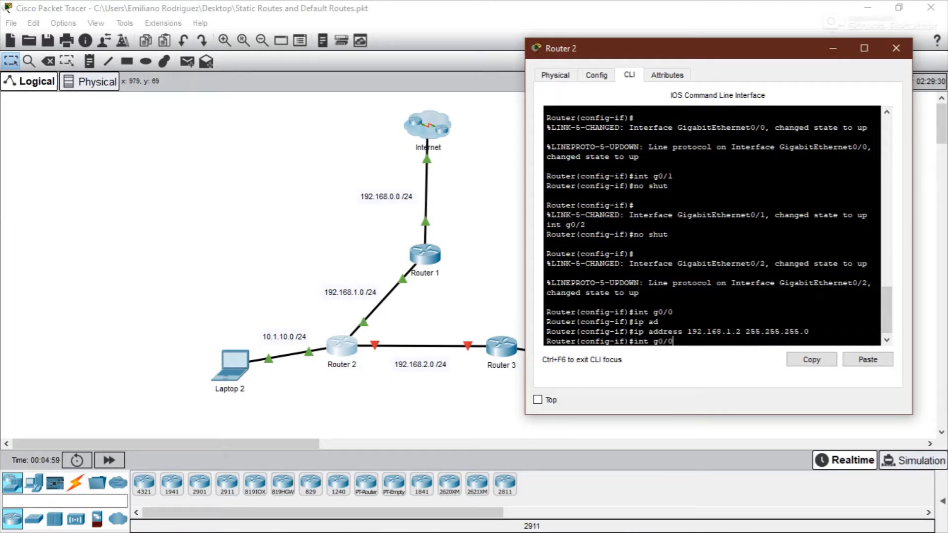
key(BackSpace)
text(2)
key(Return)
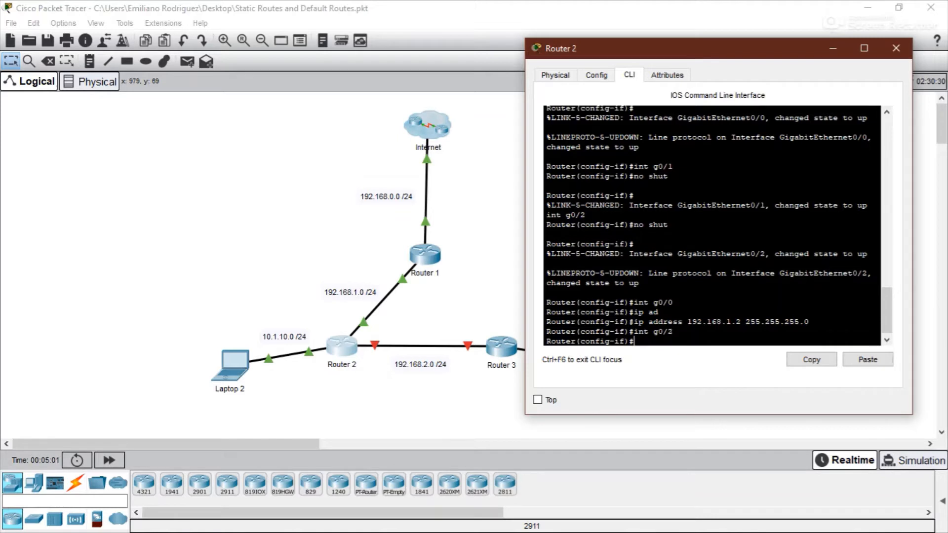
text(ip ad)
key(Tab)
text(10.1.)
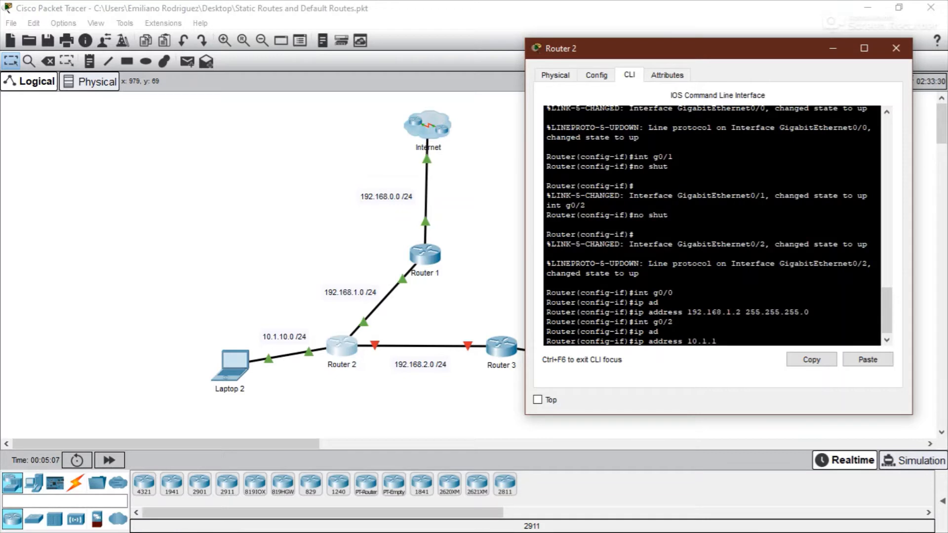
text(10.1 255.255.255.0)
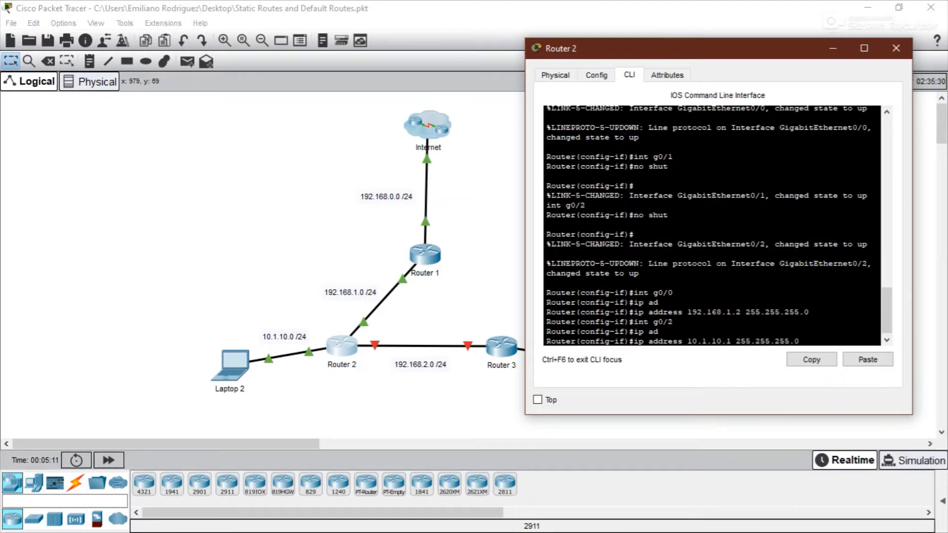
key(Return)
- Assign IP address 192.168.2.1 with mask 255.255.255.0 to Router 2's g0/1 interface
key(Up)
key(Up)
key(Up)
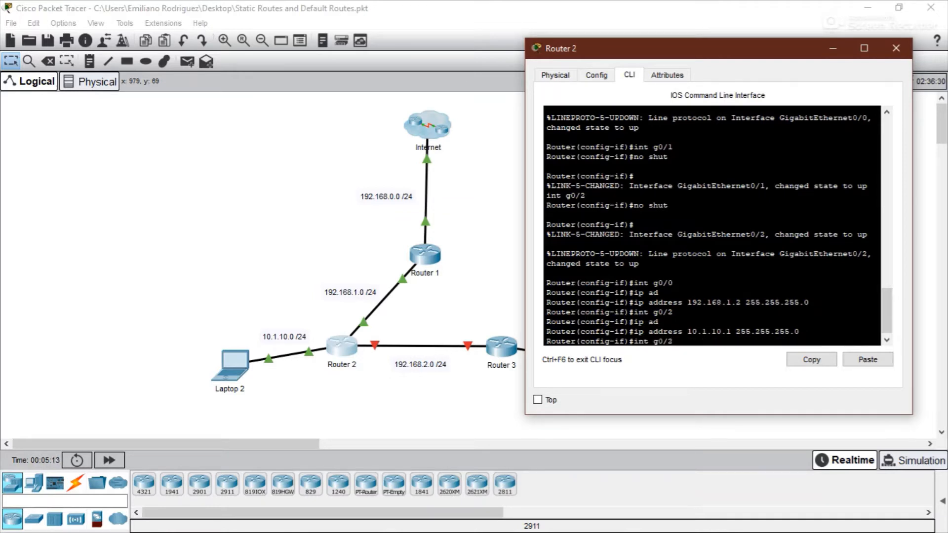
key(Return)
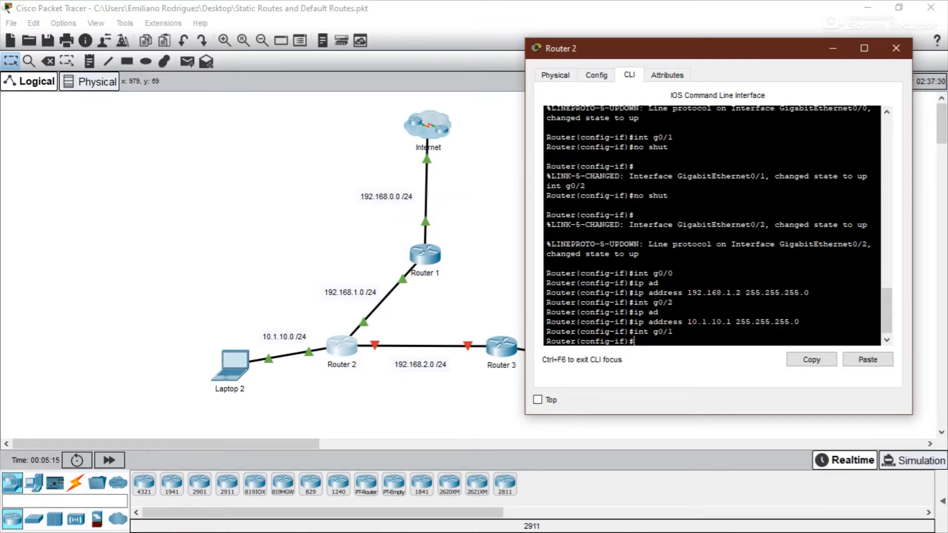
text(ip ad)
key(Tab)
text(192.16)
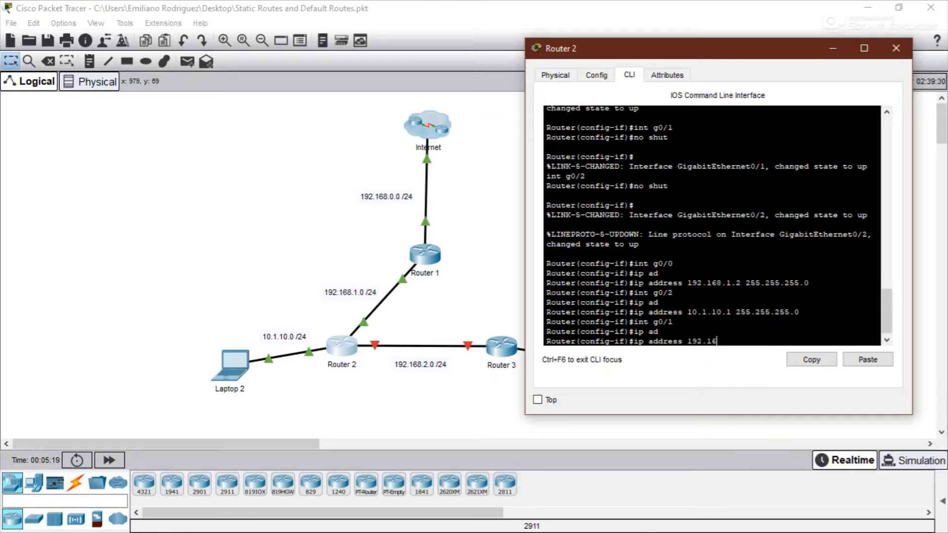
text(8.2.1 255.255.255.0)
key(Return)
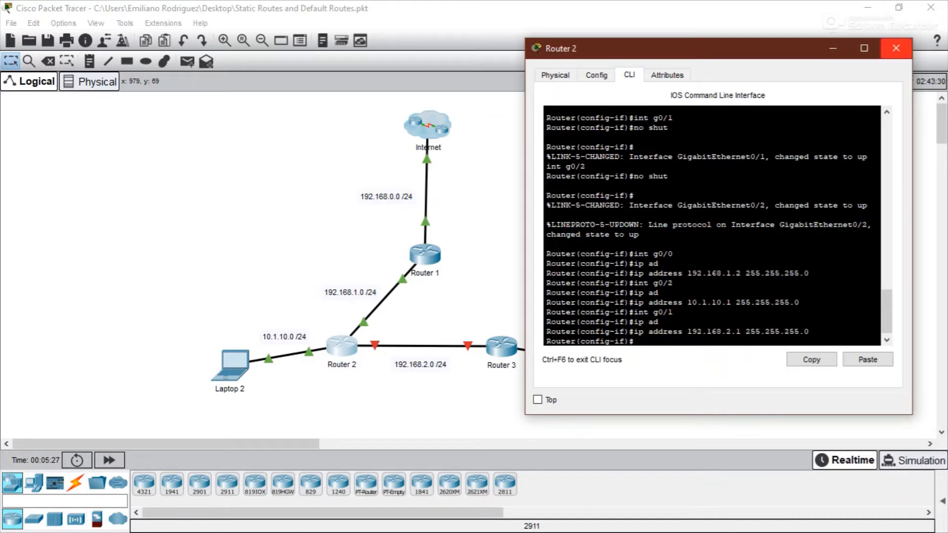
- Close Router 2's window, open Router 3's CLI and enter privileged EXEC mode
click(896, 48)
click(502, 351)
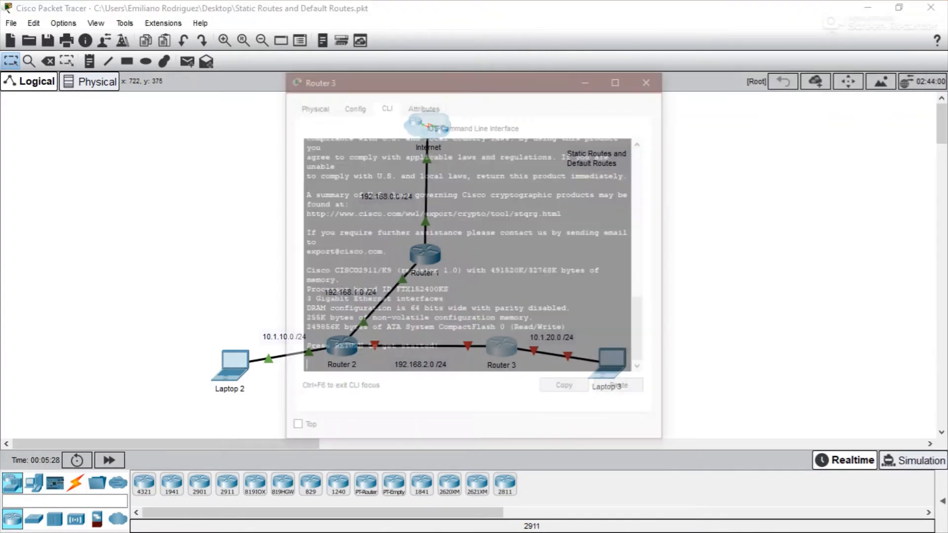
drag(493, 78, 227, 54)
click(548, 323)
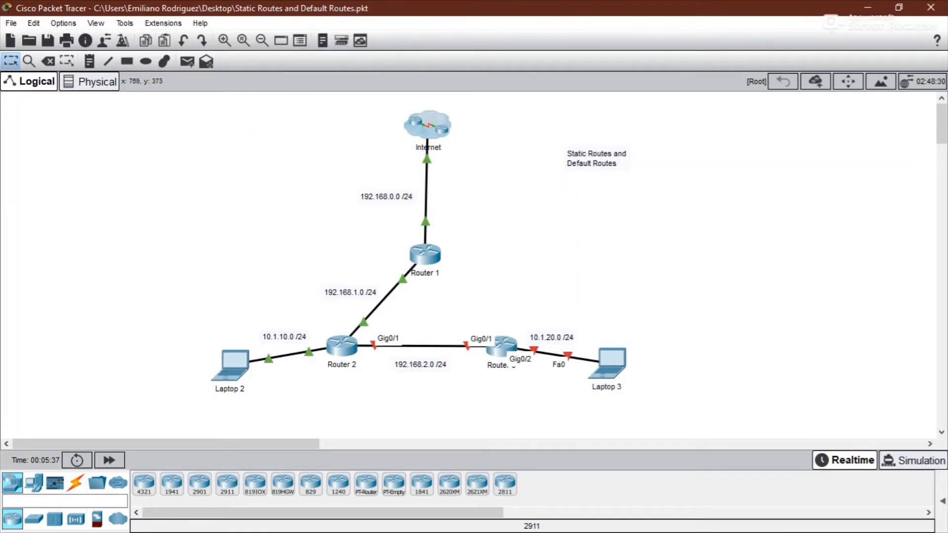
click(511, 364)
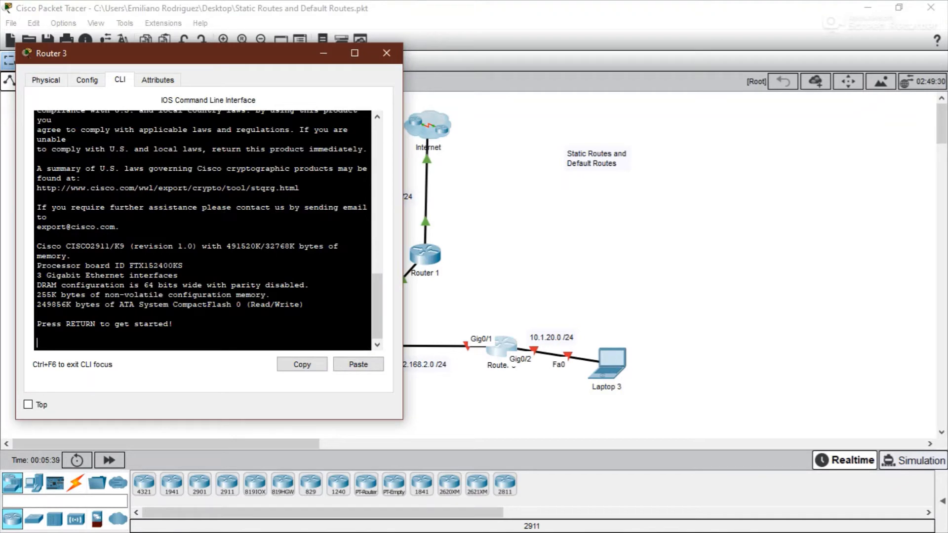
key(Return)
text(en)
key(Return)
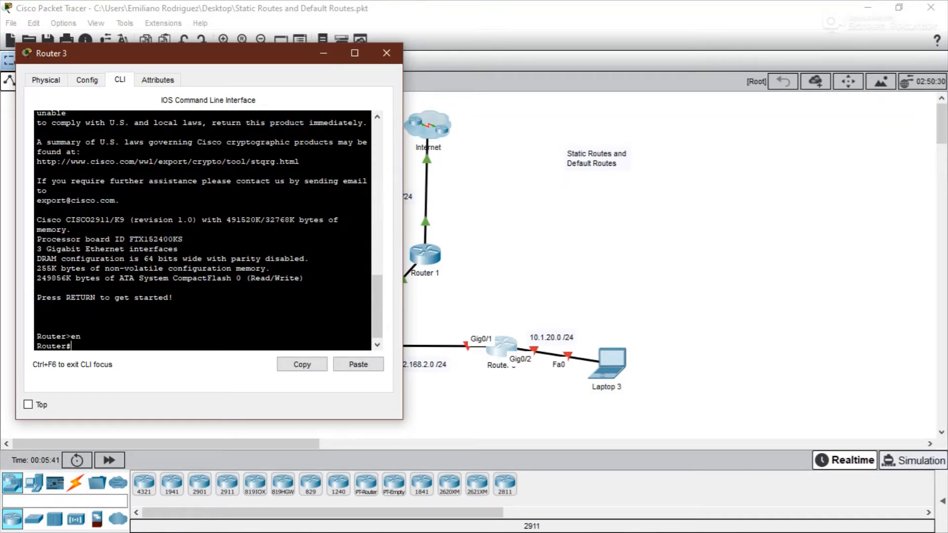
- Enter global configuration mode on Router 3 with configure terminal
text(conbf)
key(Tab)
text(t==)
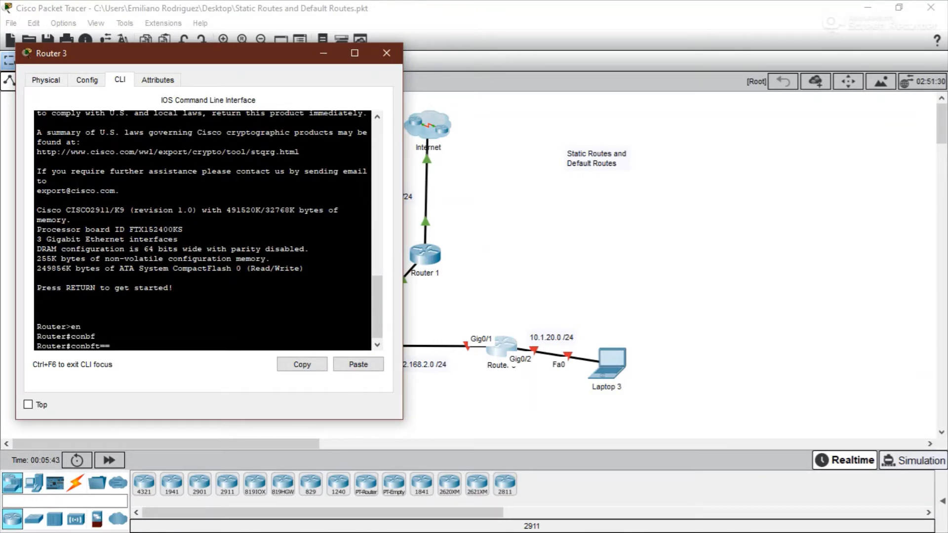
key(BackSpace)
key(BackSpace)
key(BackSpace)
key(BackSpace)
key(BackSpace)
text(f)
key(Tab)
text(t)
key(Return)
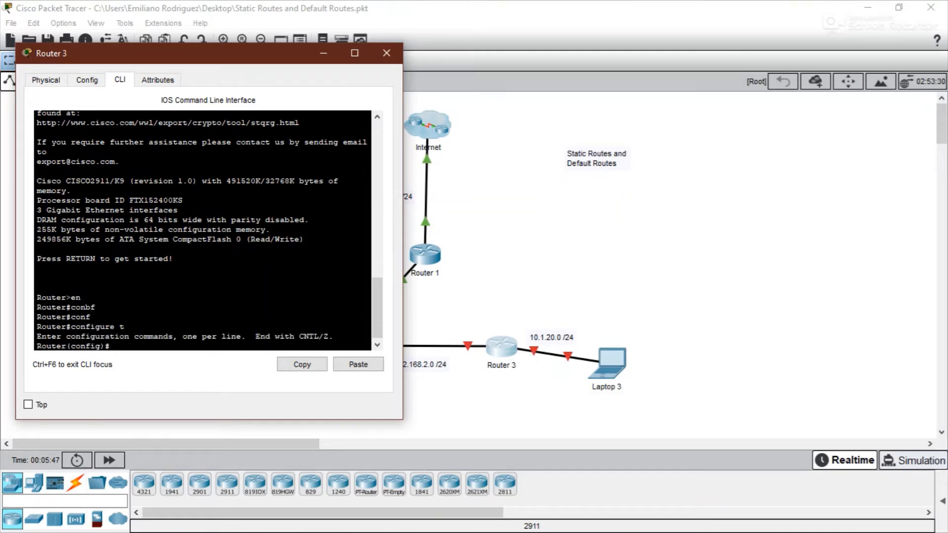
- Enable Router 3's GigabitEthernet0/1 interface with no shutdown
text(int g0/1)
key(Return)
text(no shut)
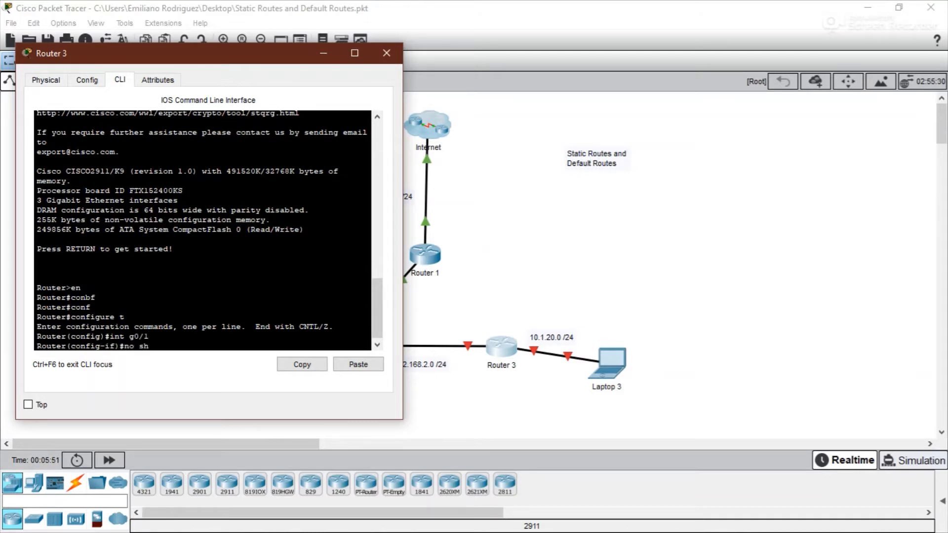
key(Return)
- Assign IP address 192.168.2.2 with mask 255.255.255.0 to Router 3's g0/1
text(ip ad)
key(Tab)
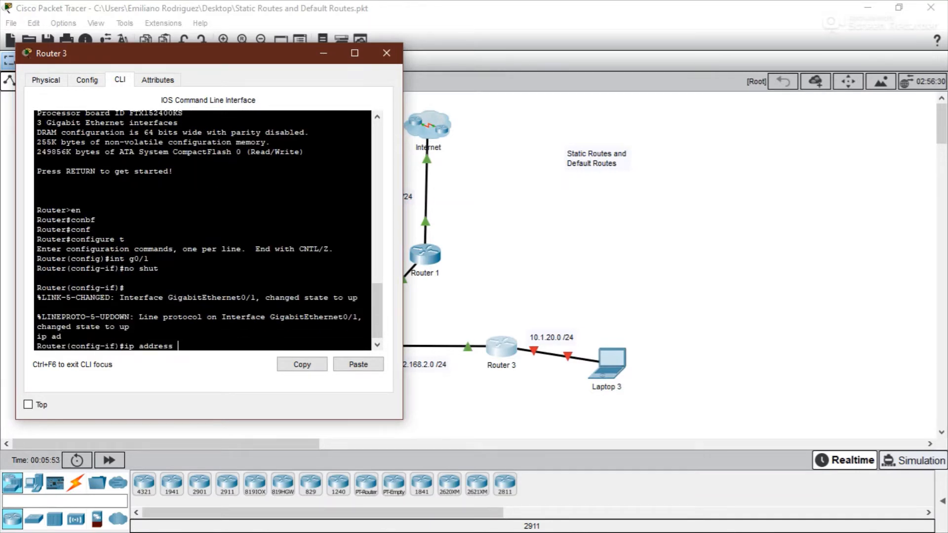
text(192.168.2.2 255.255.255.0)
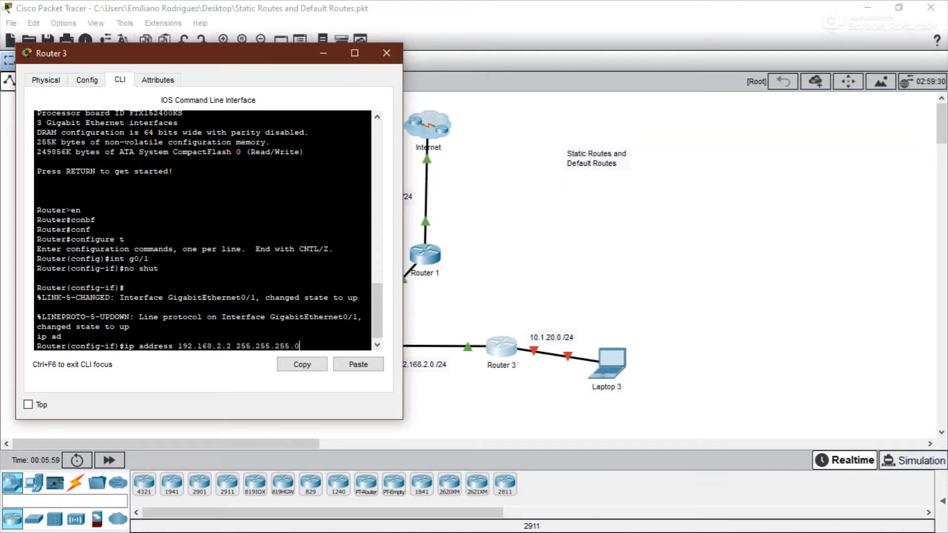
key(Return)
- Enable Router 3's GigabitEthernet0/2 interface with no shutdown
text(int g90)
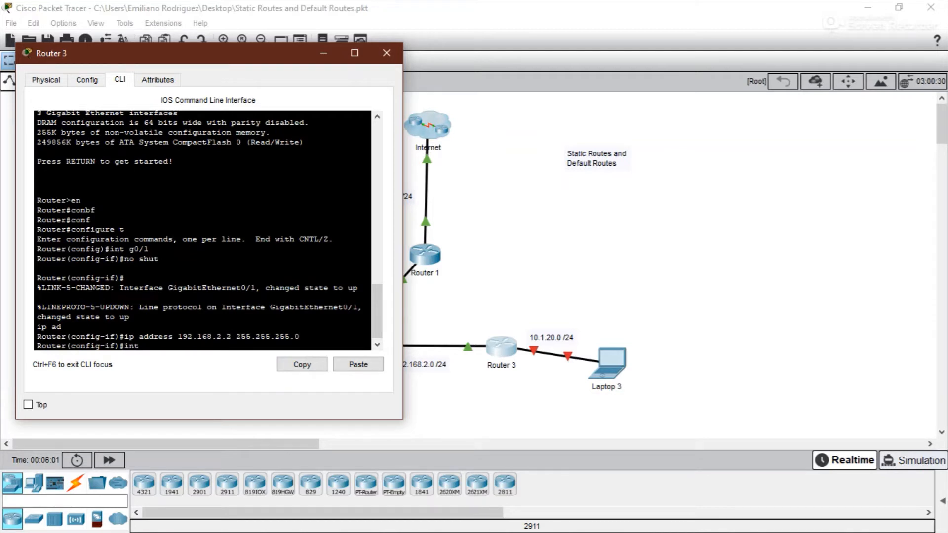
key(BackSpace)
key(BackSpace)
text(0/2)
key(Return)
text(no shut)
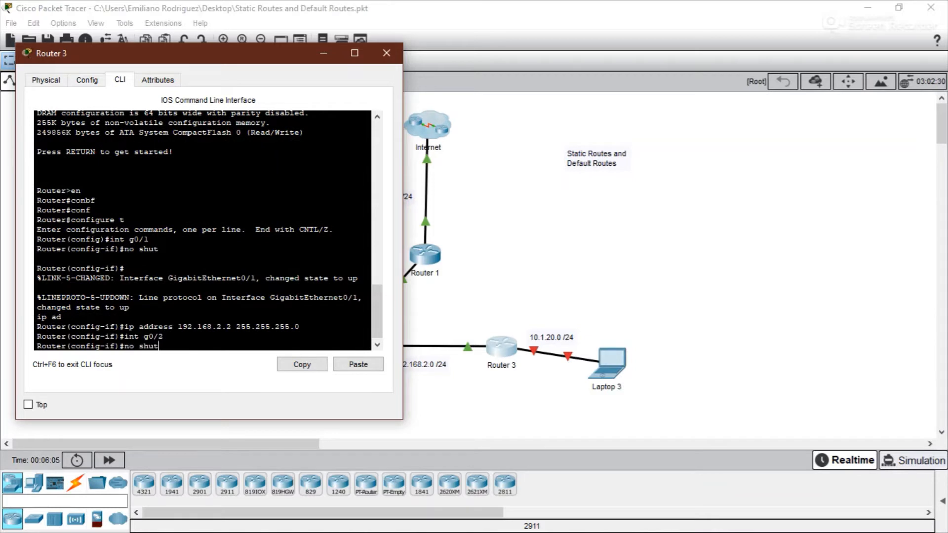
key(Return)
- Assign IP address 10.1.20.1 with mask 255.255.255.0 to Router 3's g0/2
text(ip ad)
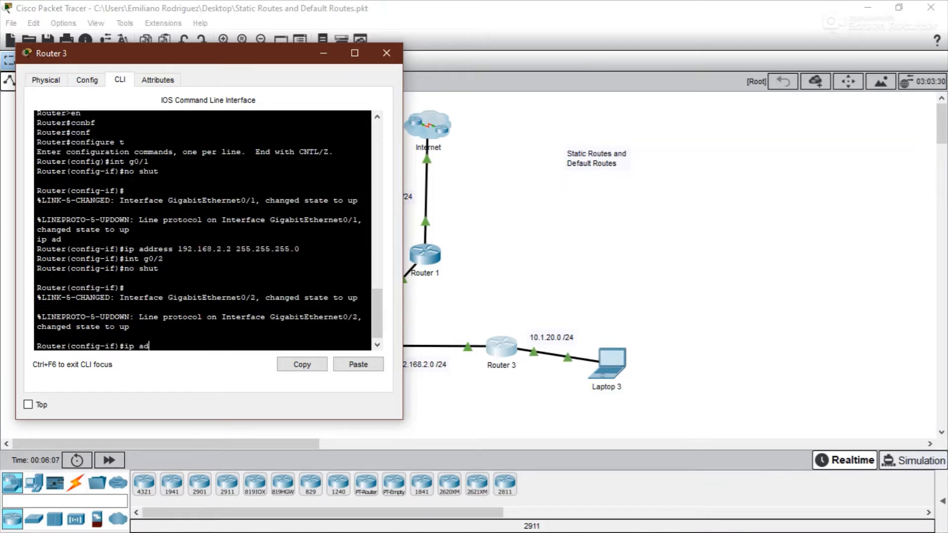
key(Tab)
text(10.1)
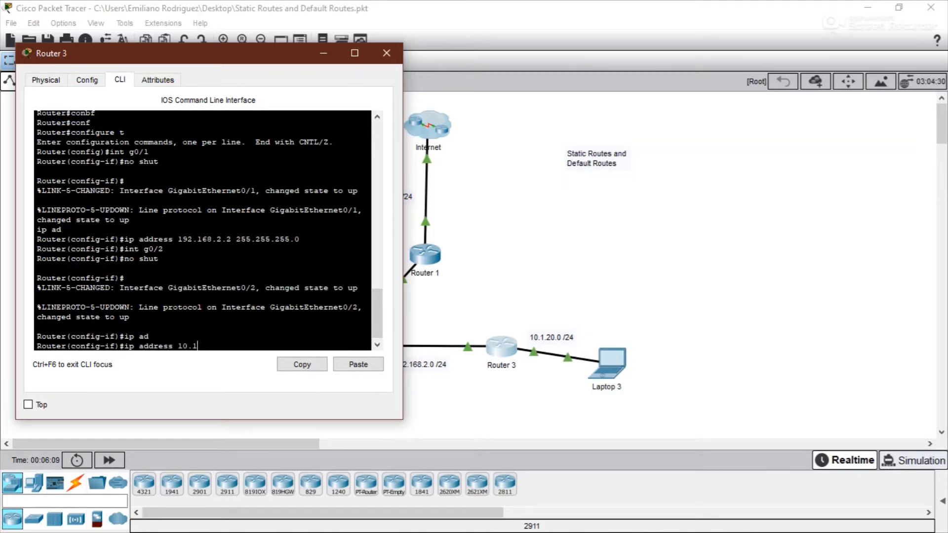
text(.20.1 25)
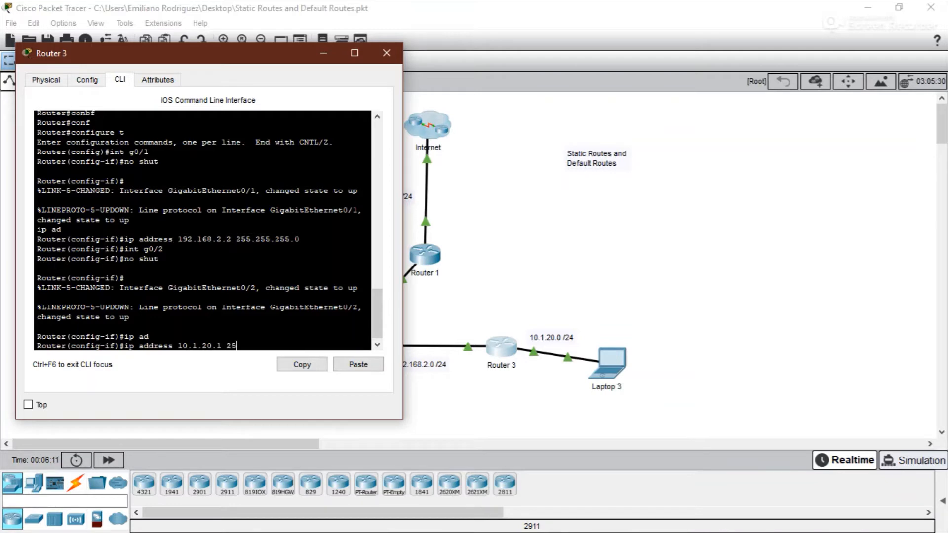
text(5.255.255.0)
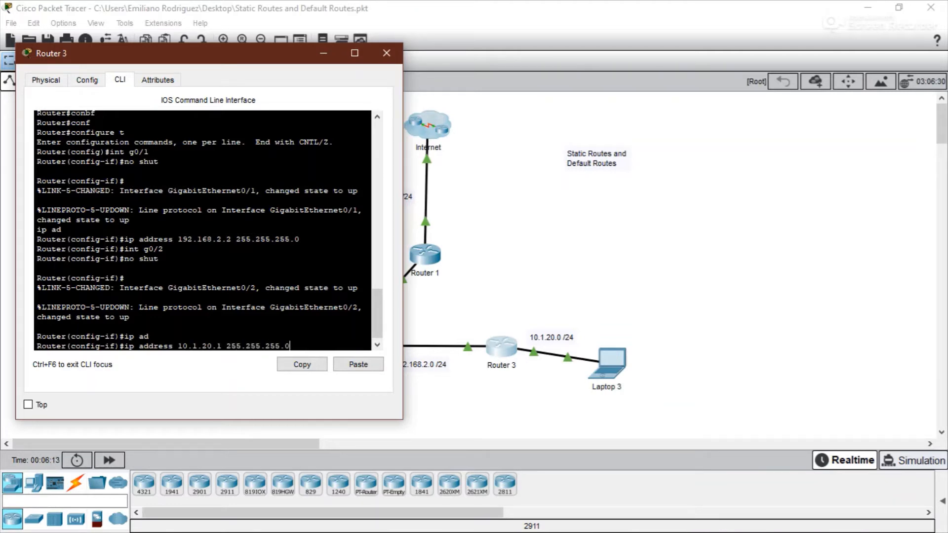
key(Return)
- Configure Laptop 3 with static IP 10.1.20.2, subnet mask 255.255.255.0 and default gateway 10.1.20.1
click(387, 53)
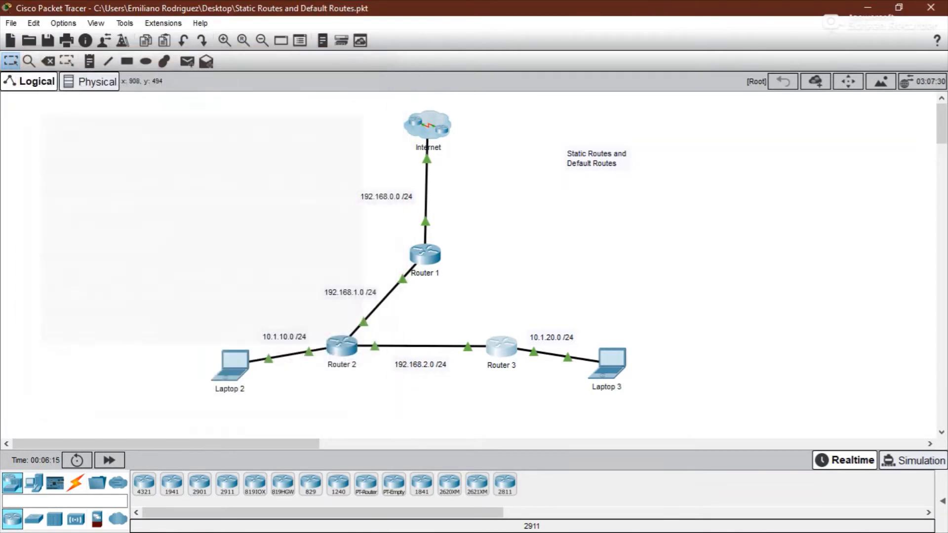
click(612, 362)
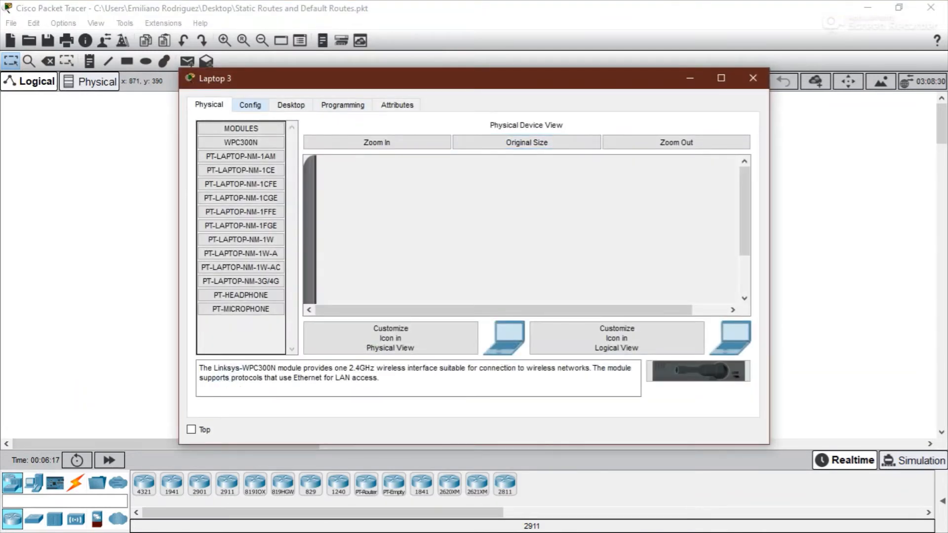
click(291, 104)
click(250, 159)
click(494, 140)
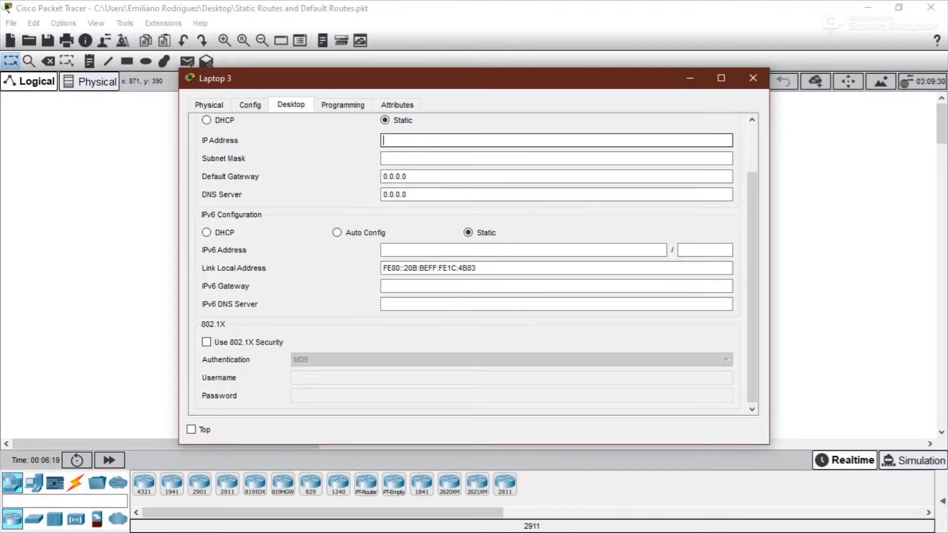
text(10.1.20.2)
key(Tab)
text(255.255.25)
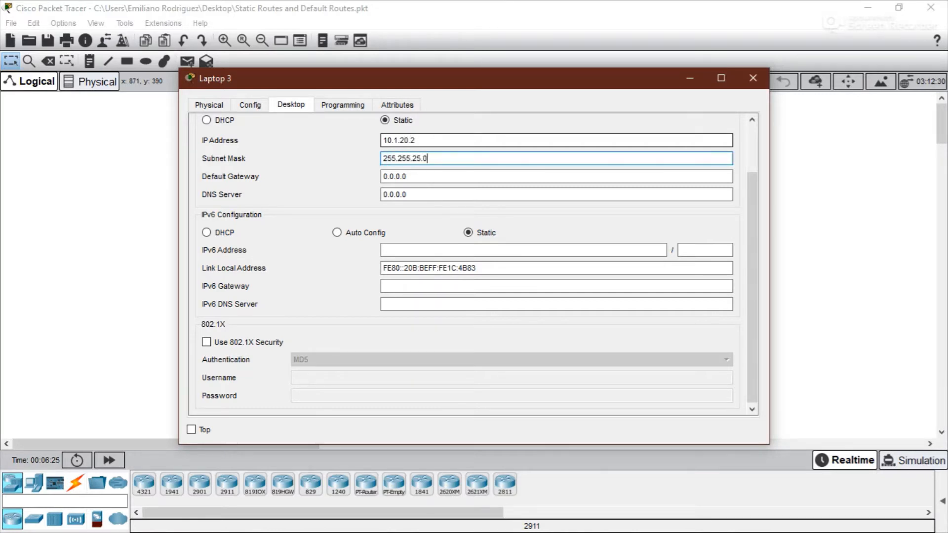
text(5.0)
key(Tab)
text(10.)
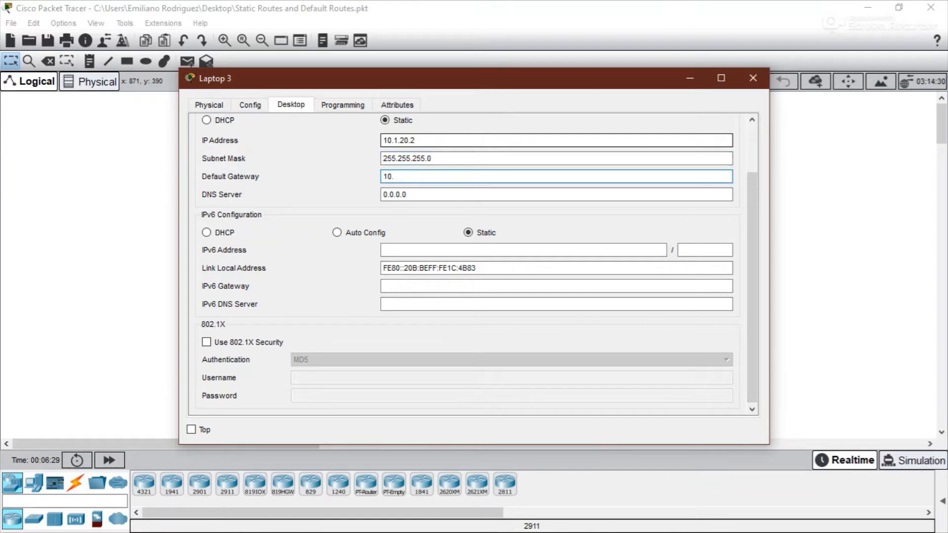
text(1.20.1)
click(753, 78)
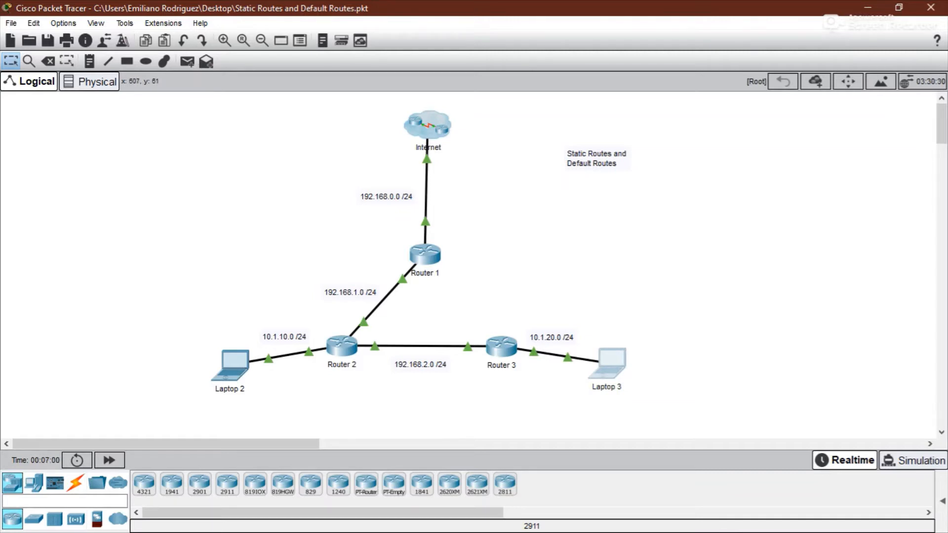
- Open the Internet cluster to examine the ISP router and 8.8.8.8 server, then return to the root view
double_click(428, 124)
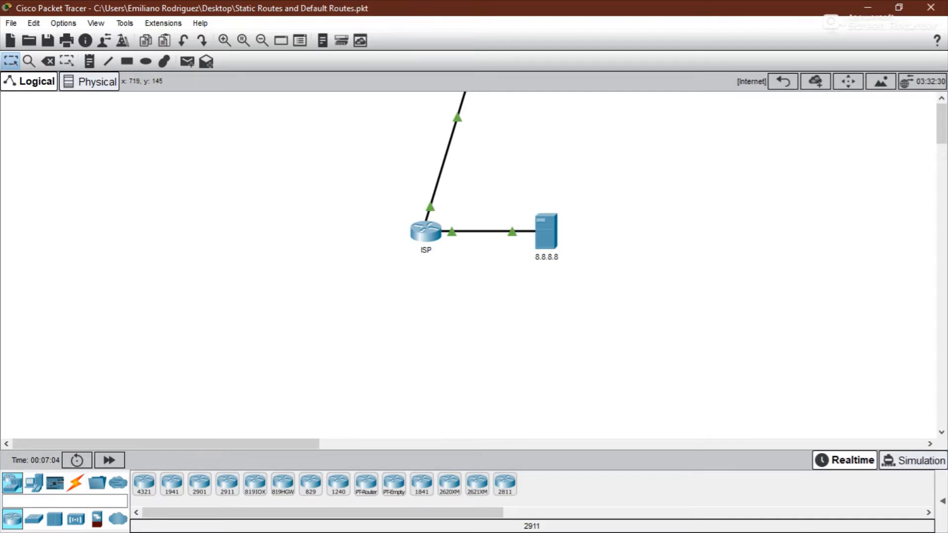
drag(504, 194, 580, 267)
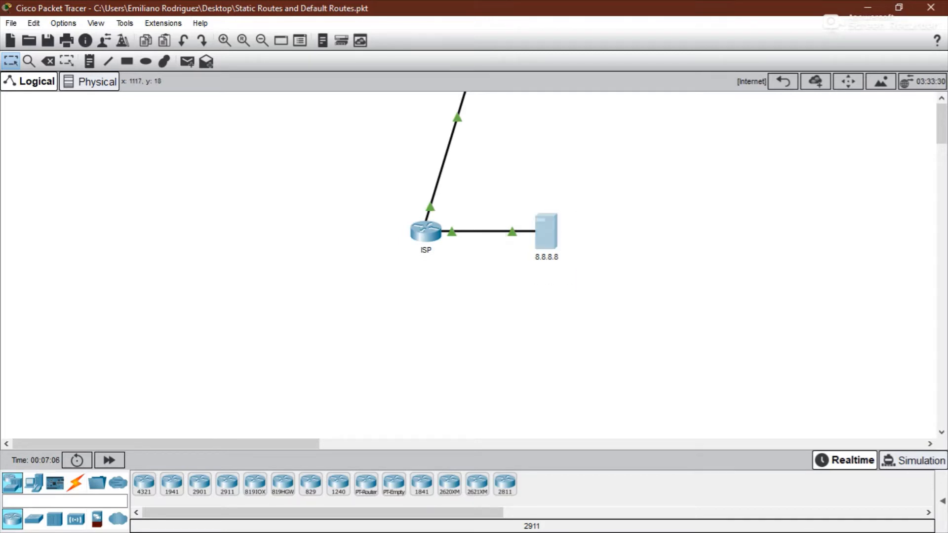
click(783, 82)
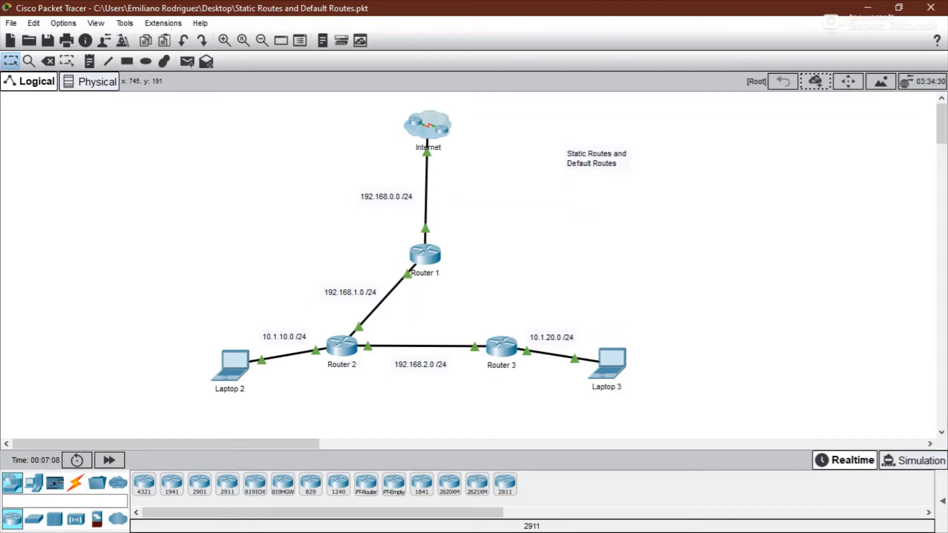
- Open Router 1's CLI and exit interface configuration mode
click(424, 254)
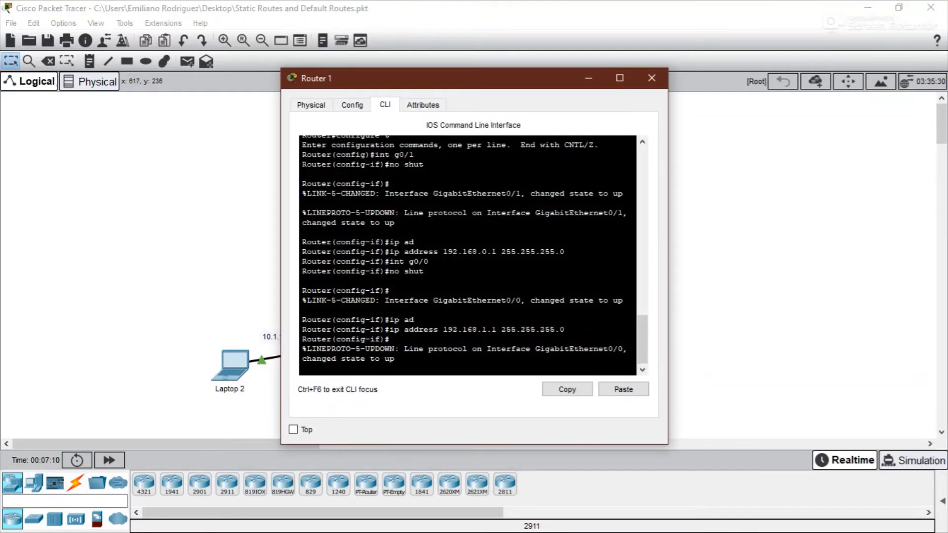
drag(435, 78, 745, 54)
key(Return)
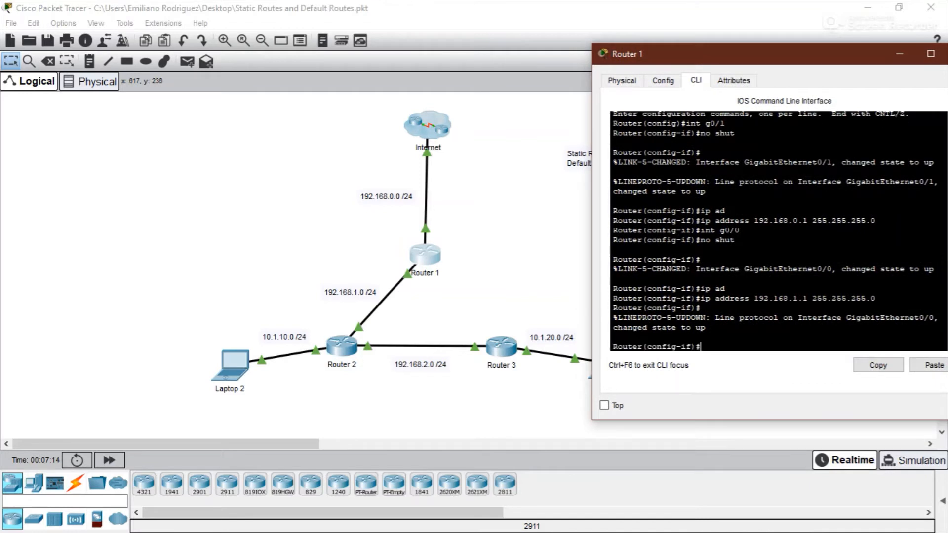
text(exit)
key(Return)
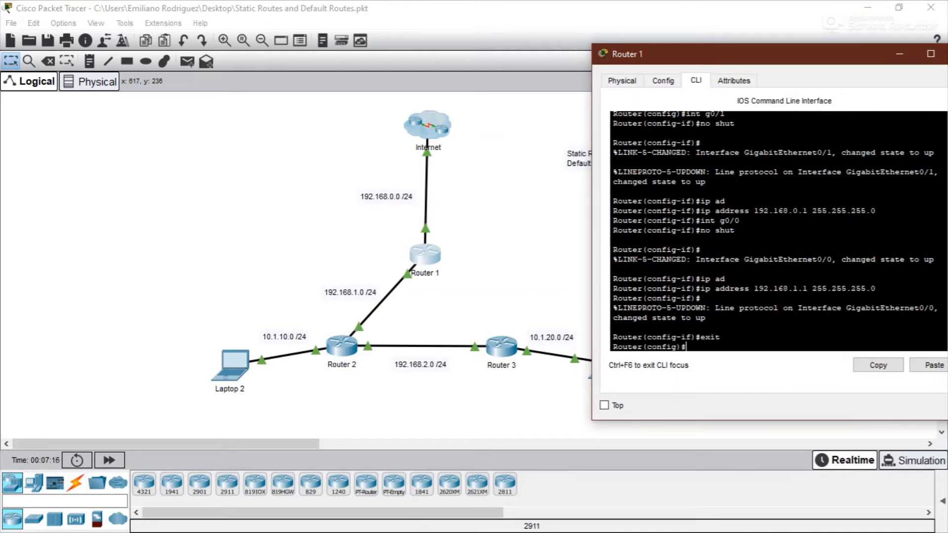
- Add a static route on Router 1 to 10.1.10.0 255.255.255.0 via next hop 192.168.1.2
text(ip route)
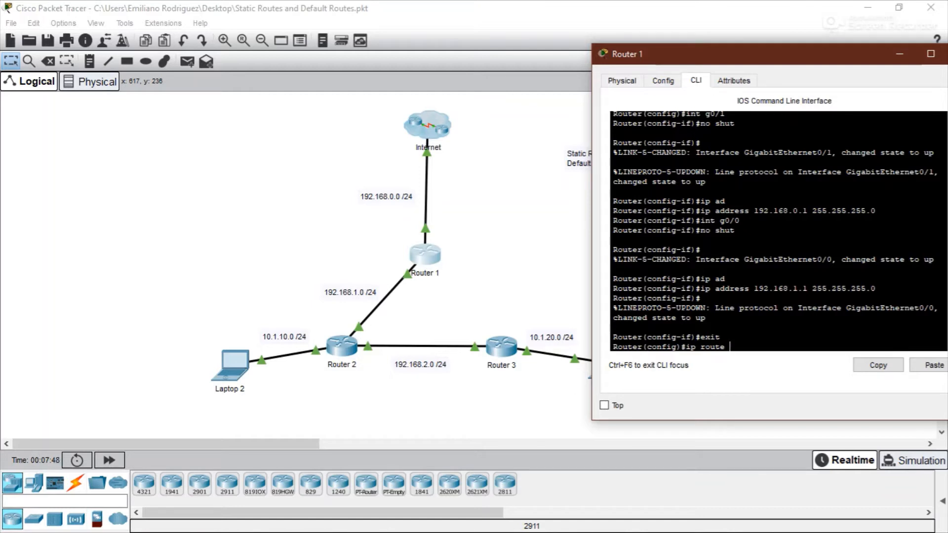
text(10.1.10.0 255.255.255.0)
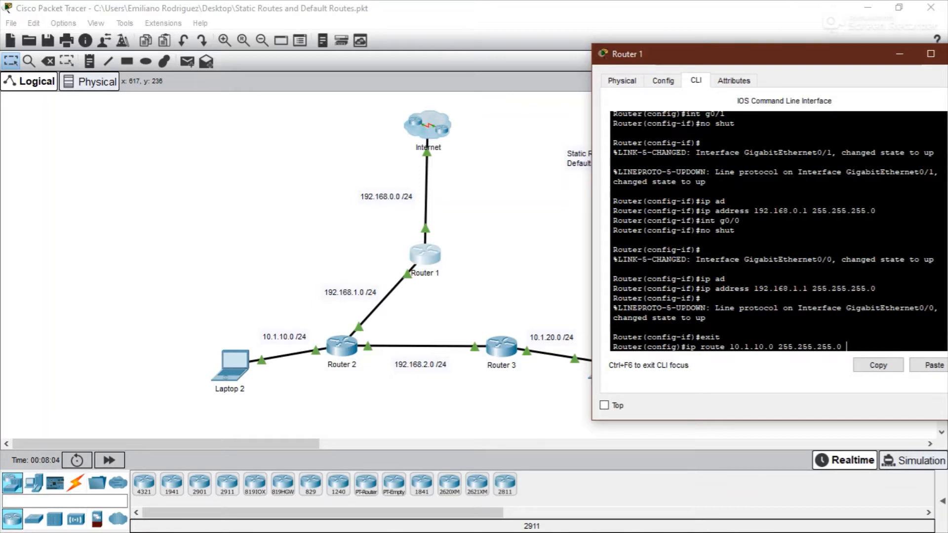
text(192.168.1.2)
key(Return)
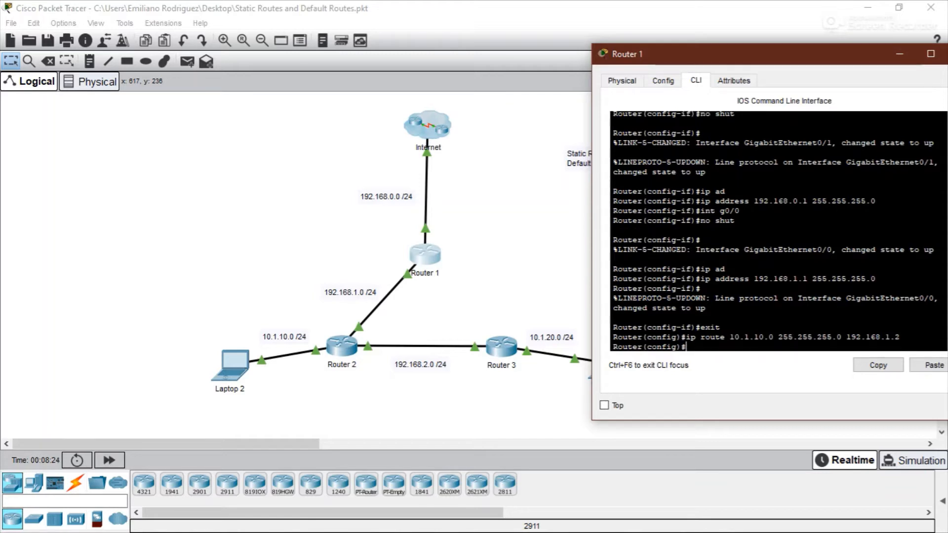
- Add a static route on Router 1 to 192.168.2.0 255.255.255.0 via next hop 192.168.1.2
text(ip route 192.168.2.0 255.255)
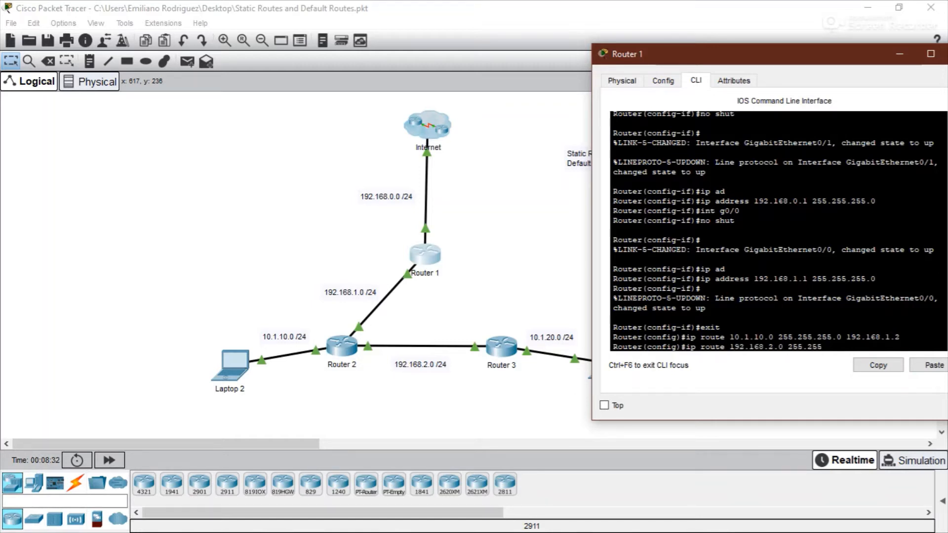
text(.255.0 192.168.1.2)
key(Return)
- Add a static route on Router 1 to 10.1.20.0 255.255.255.0 via next hop 192.168.1.2
text(ip ro)
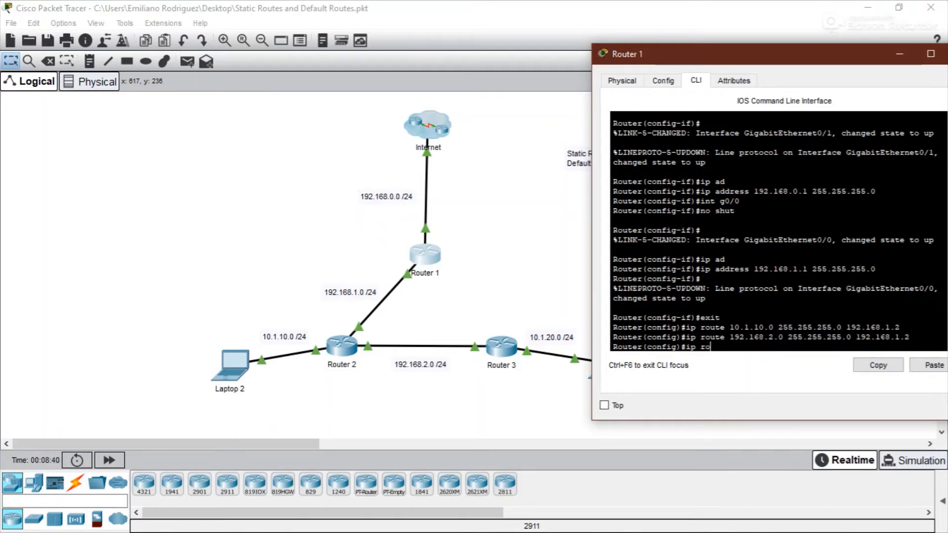
text(ute 10.1.20.0 255.255.255.0)
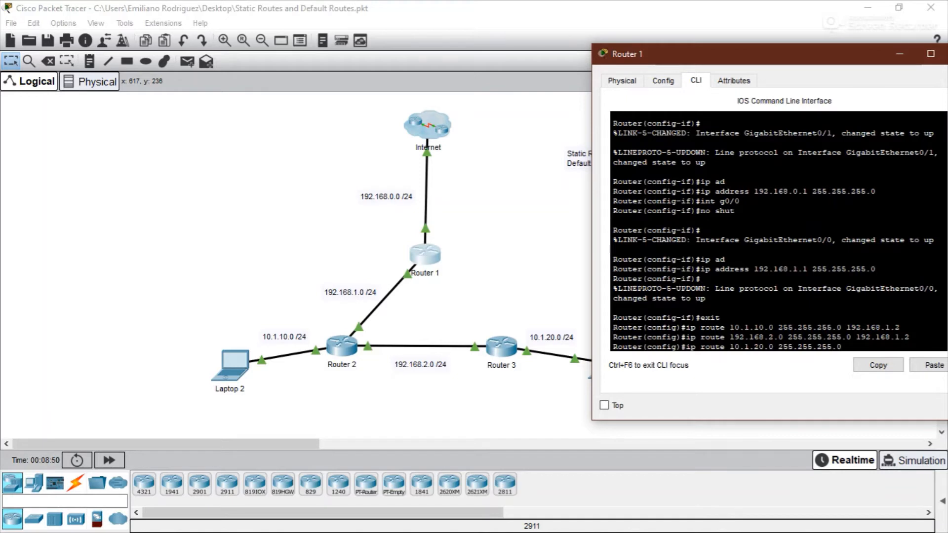
text( 192.168.1.2)
key(Return)
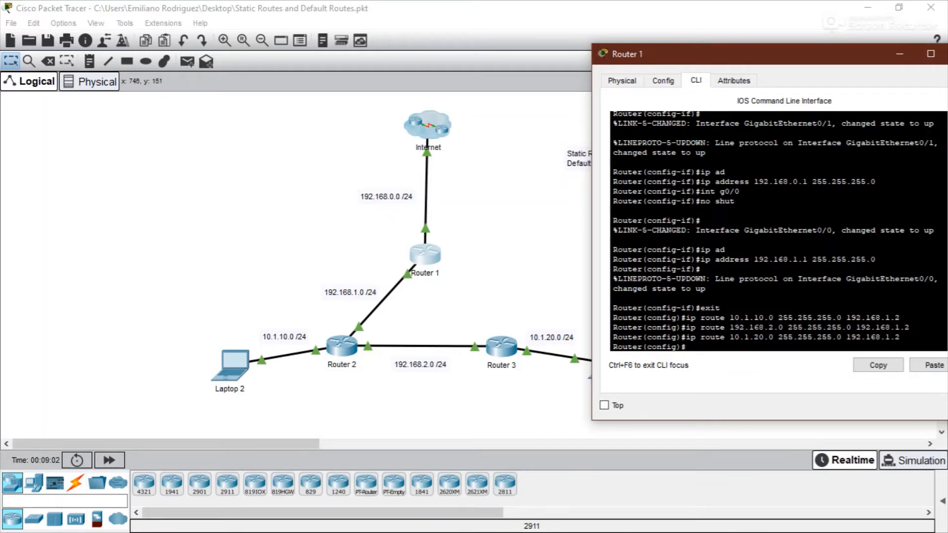
drag(691, 54, 634, 54)
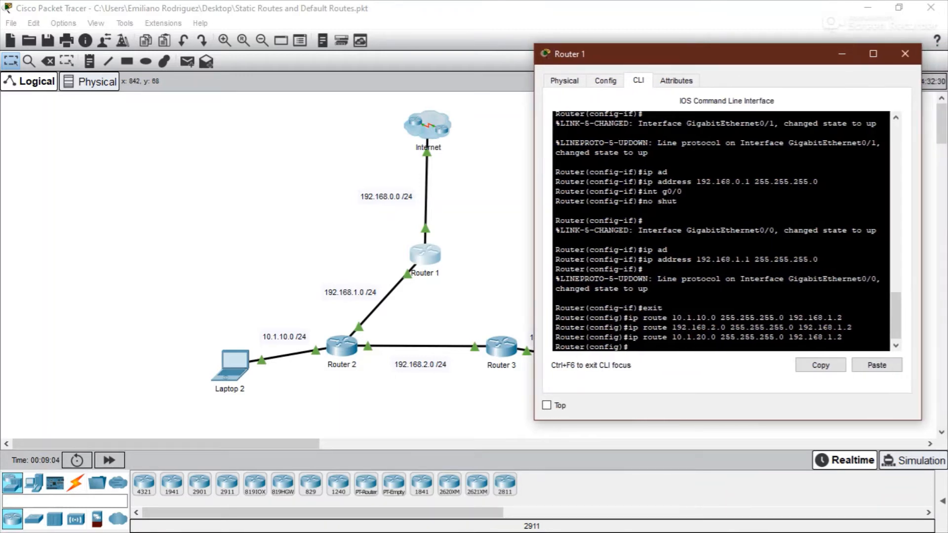
mouse_move(809, 54)
mouse_down()
mouse_move(855, 51)
mouse_move(822, 50)
mouse_up()
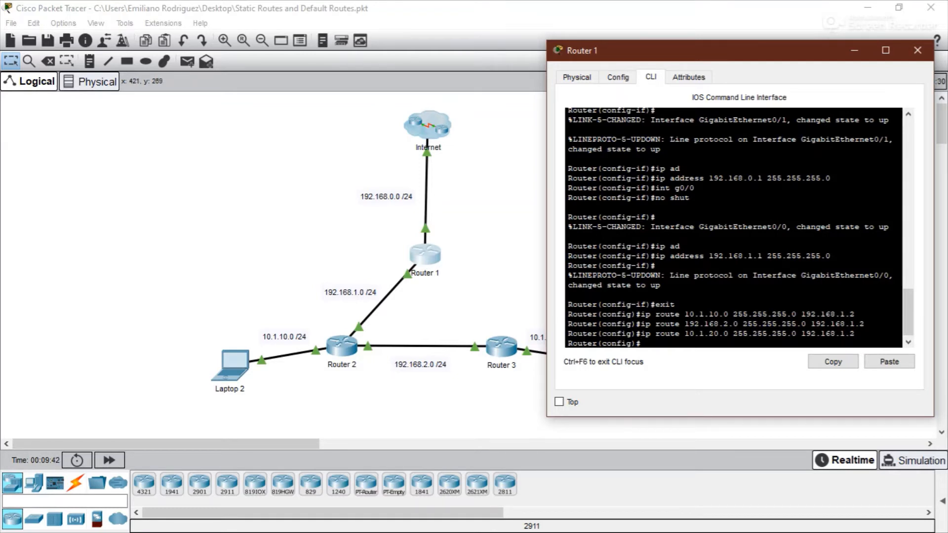
mouse_move(292, 278)
mouse_down()
mouse_move(451, 331)
mouse_move(452, 317)
mouse_up()
click(486, 291)
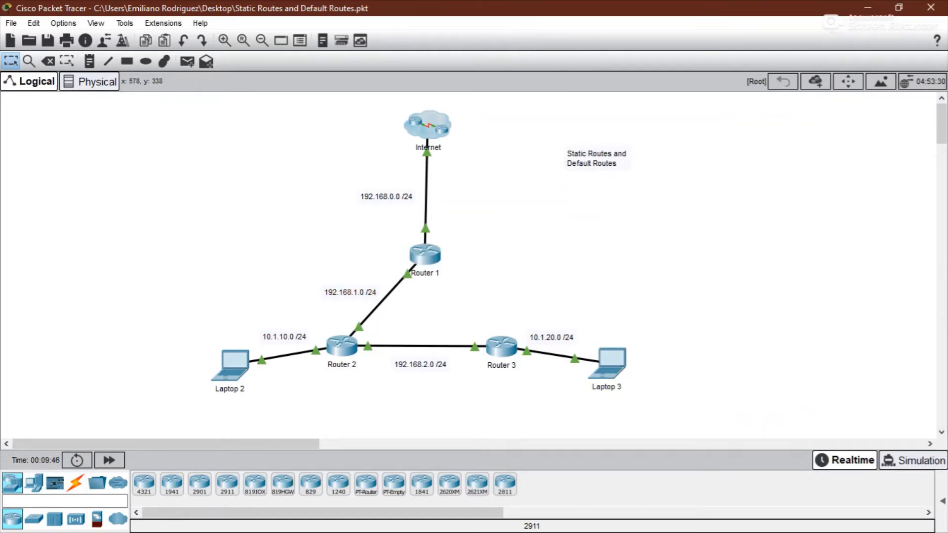
drag(386, 323, 450, 394)
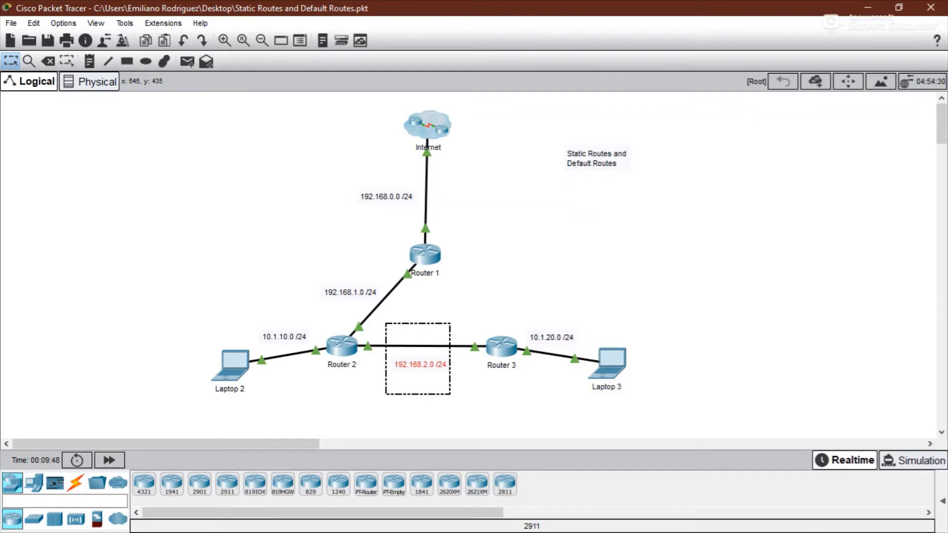
drag(508, 301, 591, 356)
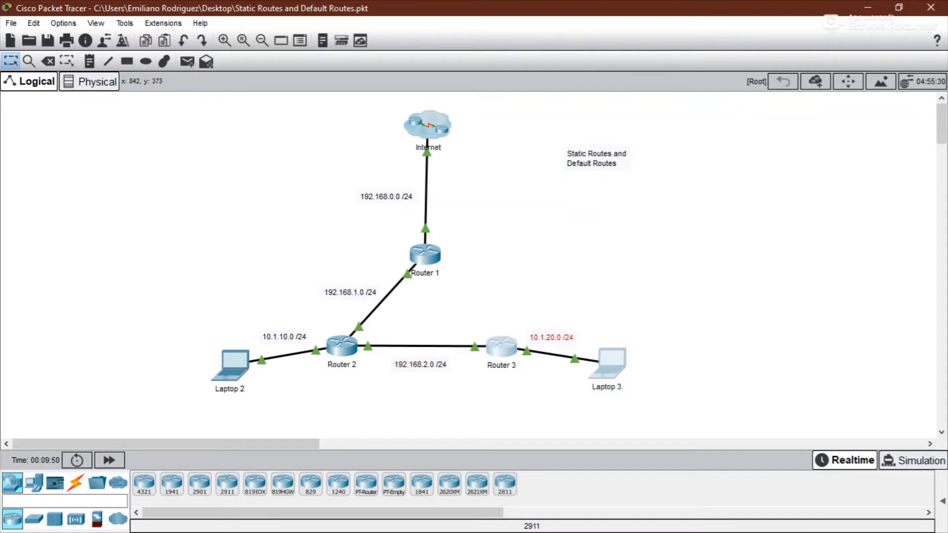
click(541, 292)
mouse_move(495, 346)
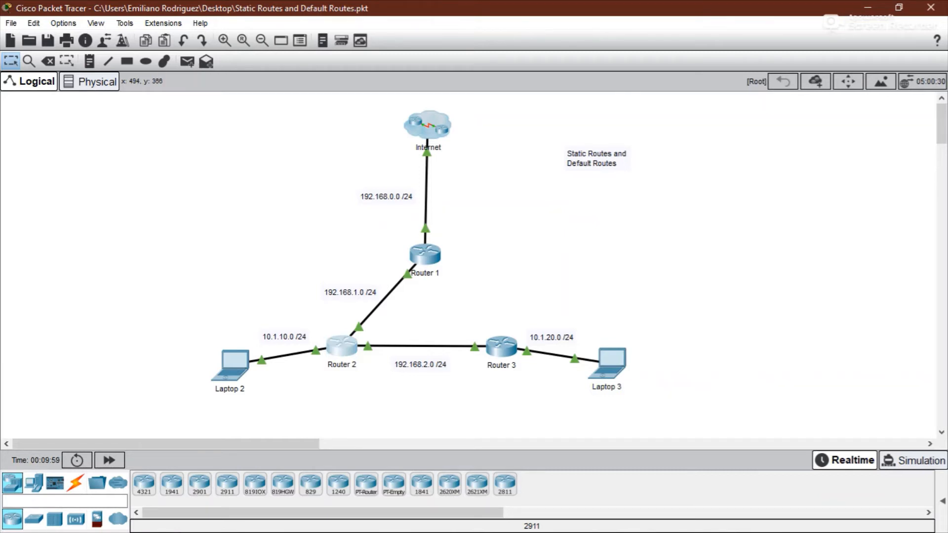
- Open Router 2's CLI and exit interface configuration mode
click(342, 347)
drag(375, 85, 686, 57)
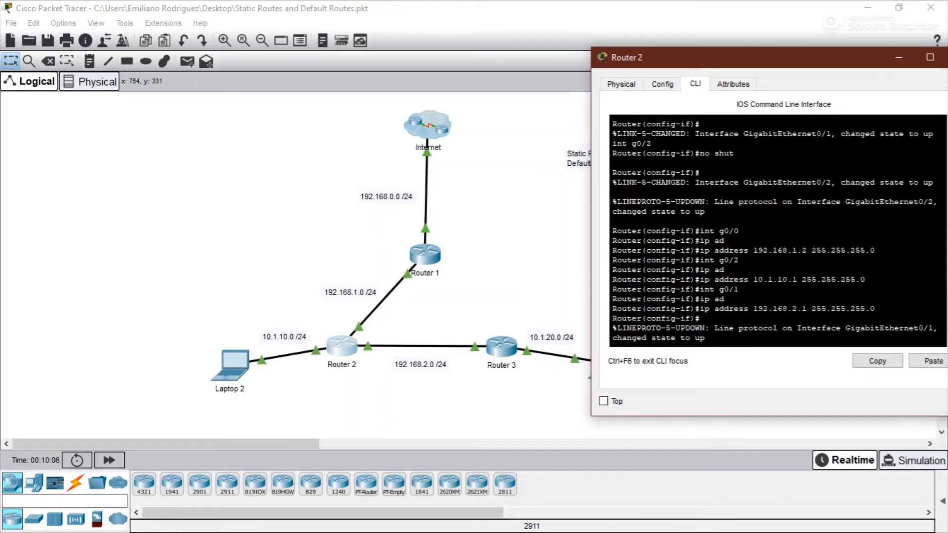
drag(523, 319, 580, 348)
click(347, 348)
key(Return)
text(exit)
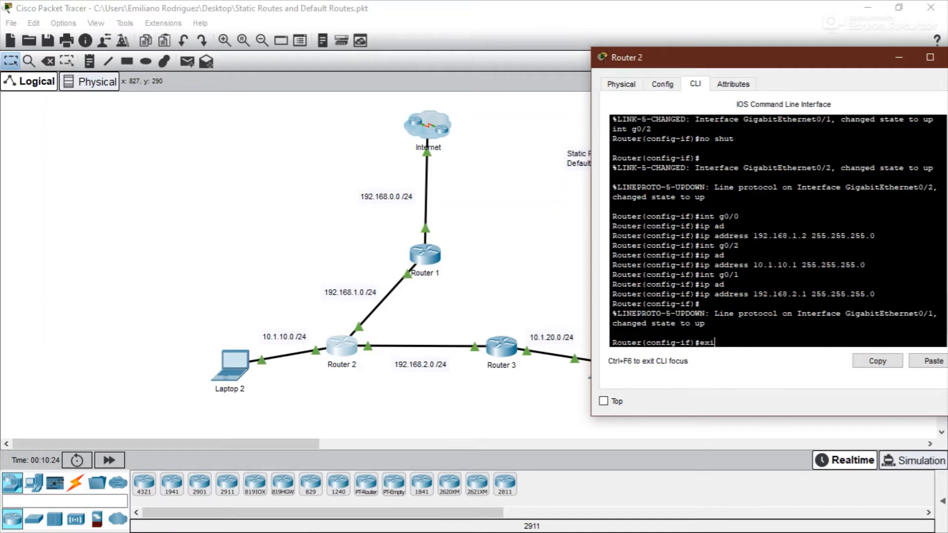
key(Return)
- Add a static route on Router 2 to 10.1.20.0 255.255.255.0 via next hop 192.168.2.2, then close the window
text(ip ro)
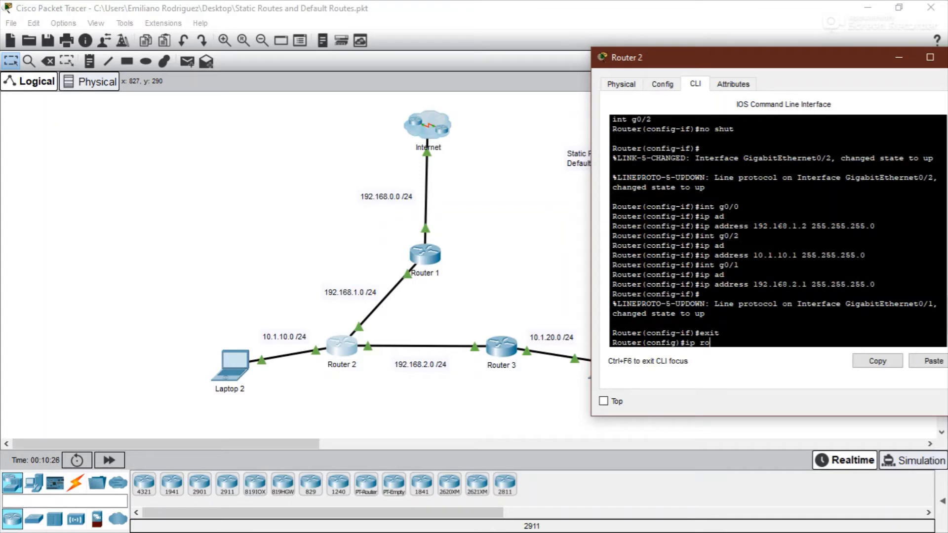
text(ute 10.1.20.0 255.255.255.0)
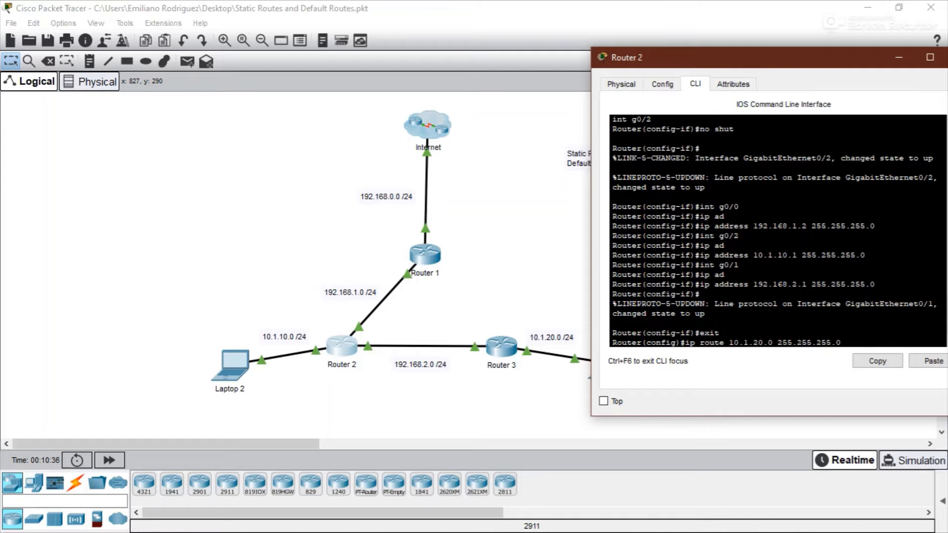
text( 192.168.2.2)
key(Return)
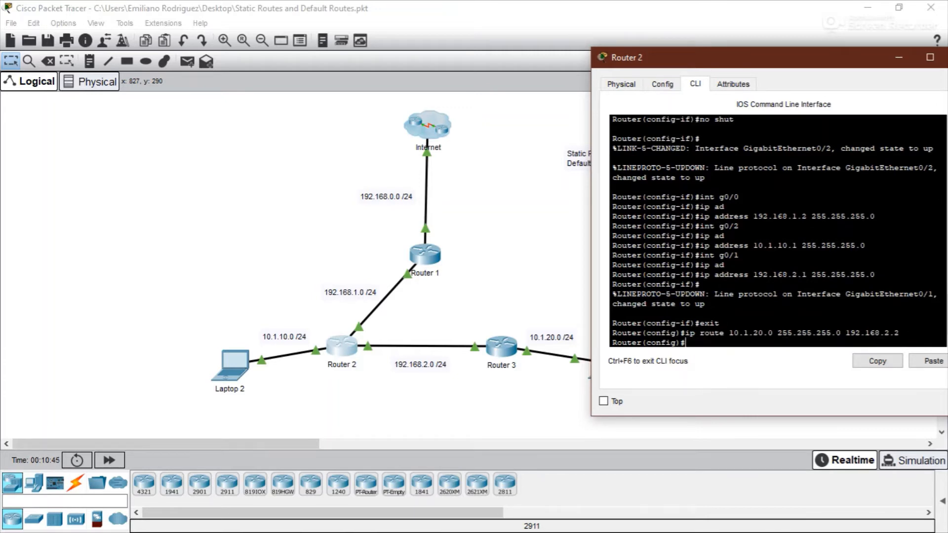
drag(740, 58, 822, 65)
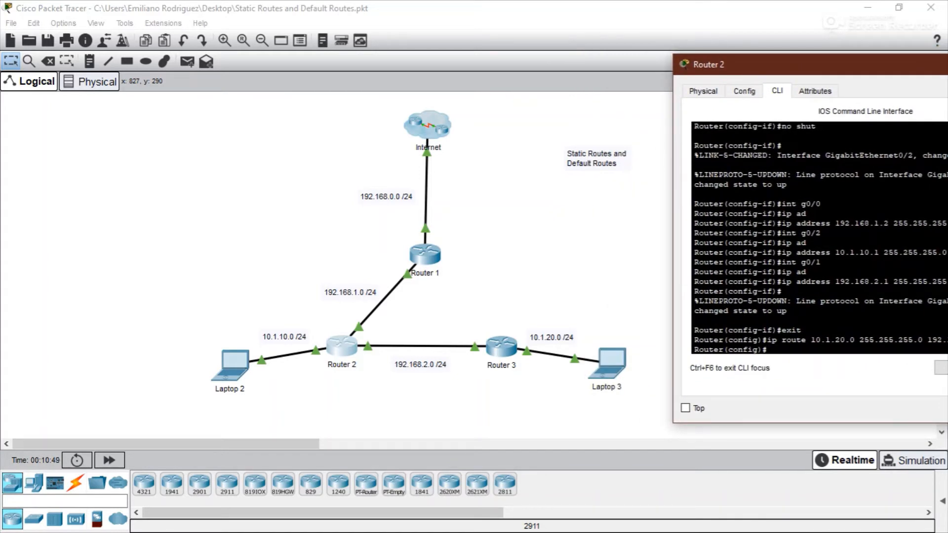
drag(822, 64, 813, 64)
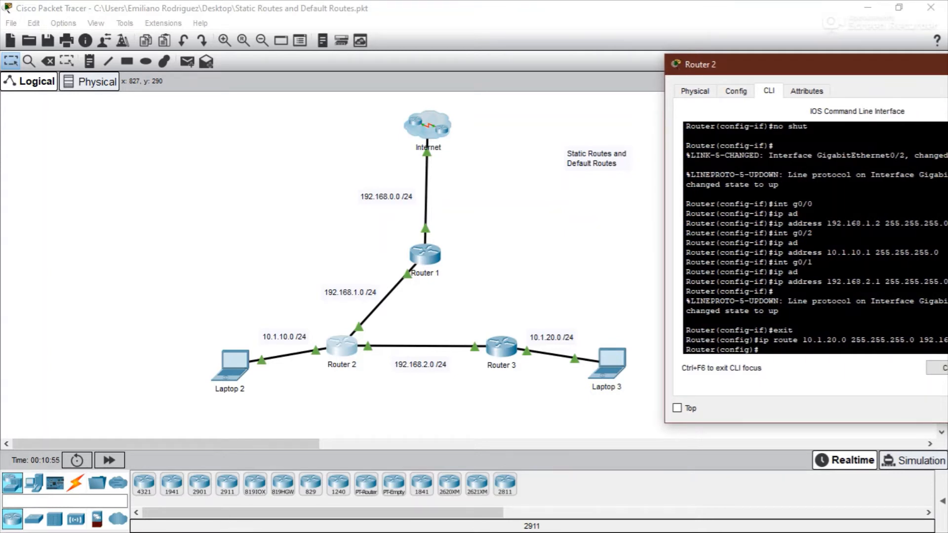
drag(814, 65, 700, 50)
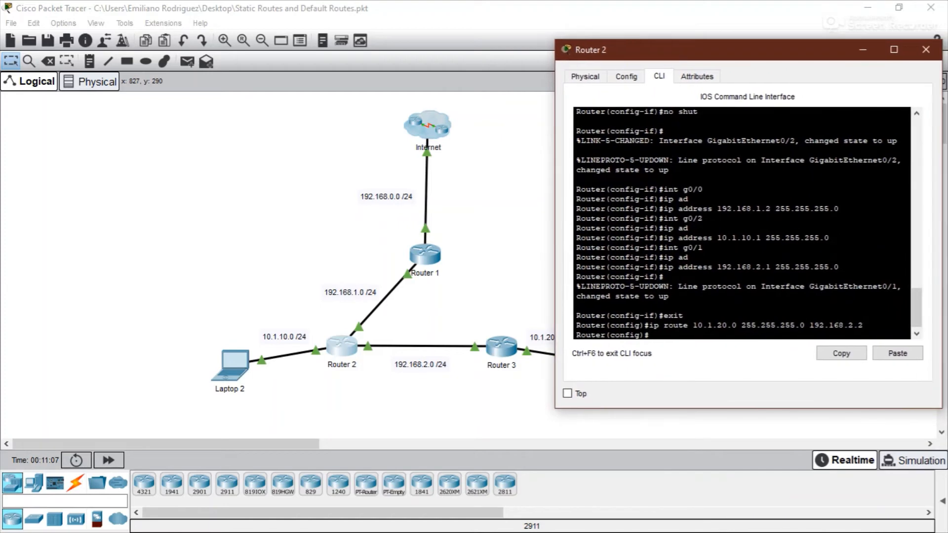
click(925, 49)
- Open Router 3's CLI and exit interface configuration mode
click(501, 347)
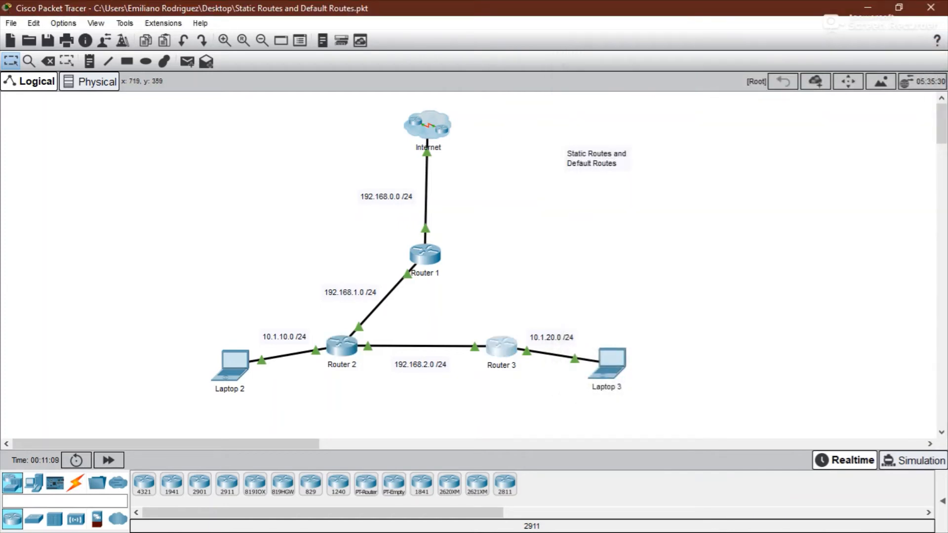
drag(346, 78, 640, 41)
text(exit)
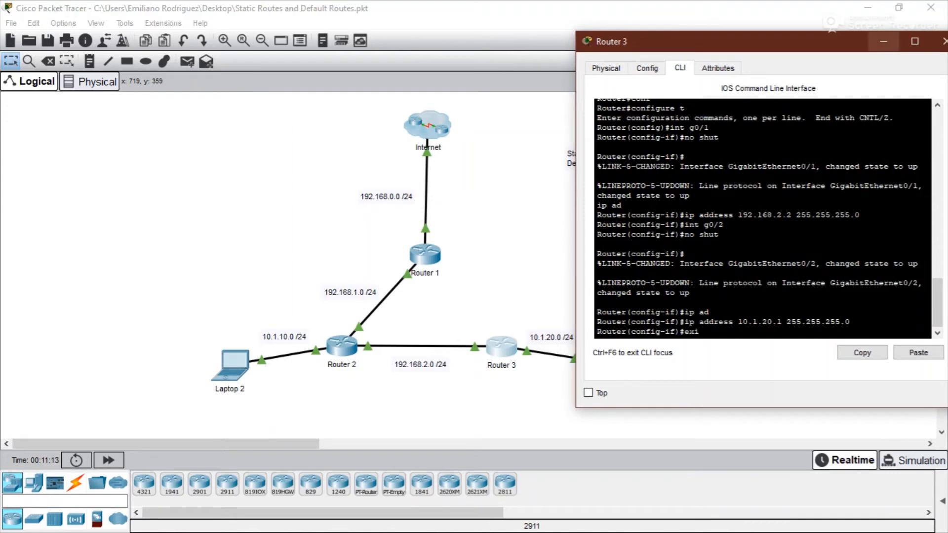
key(Return)
- Add a static route on Router 3 to 10.1.10.0 255.255.255.0 via next hop 192.168.2.1
text(ip r)
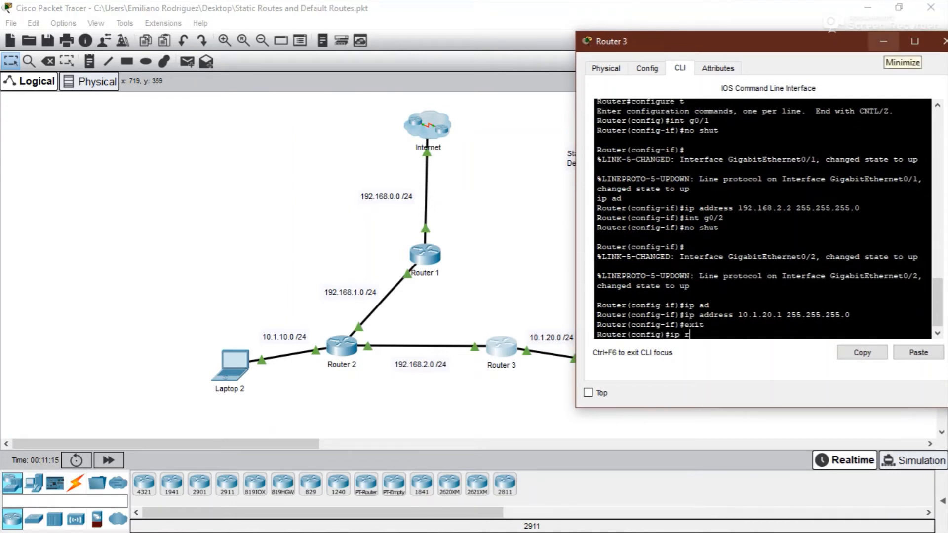
text(oute)
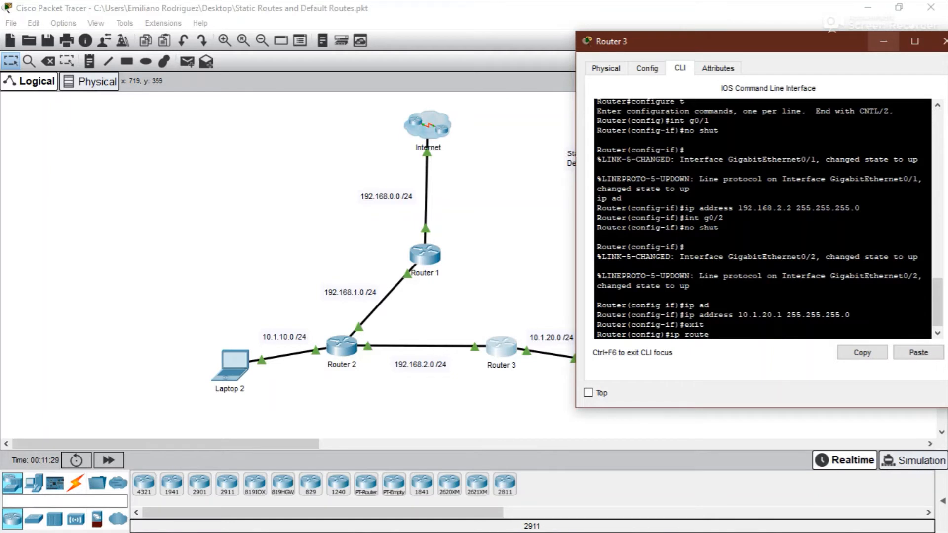
text(10.1.10.0 255.255.2055)
key(BackSpace)
key(BackSpace)
key(BackSpace)
text(55.0)
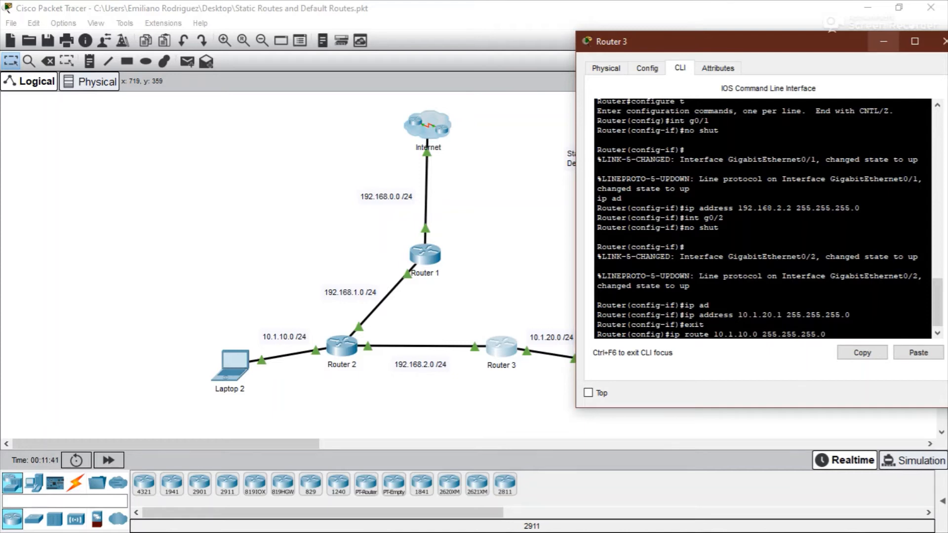
text( 192.168.2.1)
key(Return)
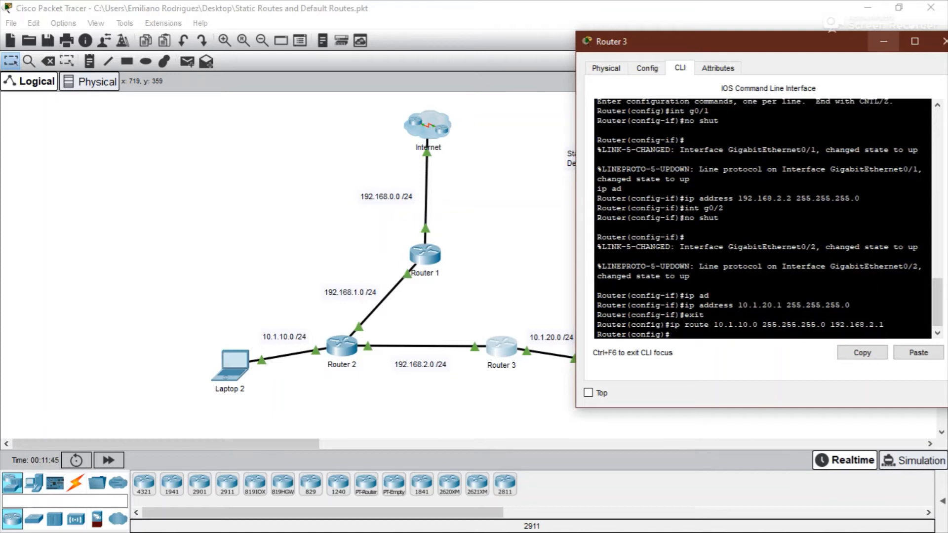
- Add a static route on Router 3 to 192.168.1.0 255.255.255.0 via next hop 192.168.2.1, then close the window
text(ip route 192.168.1.0 255.255.255.0)
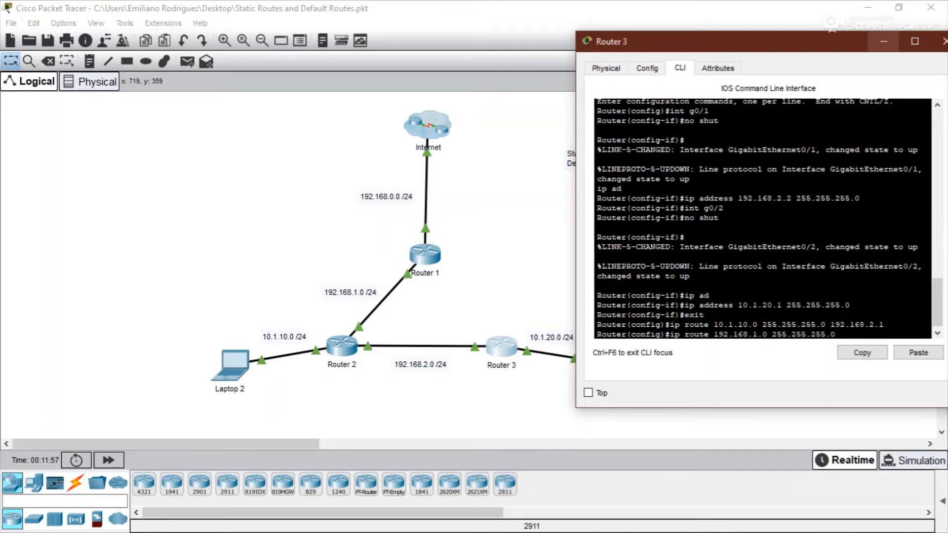
text( 192.168.2.)
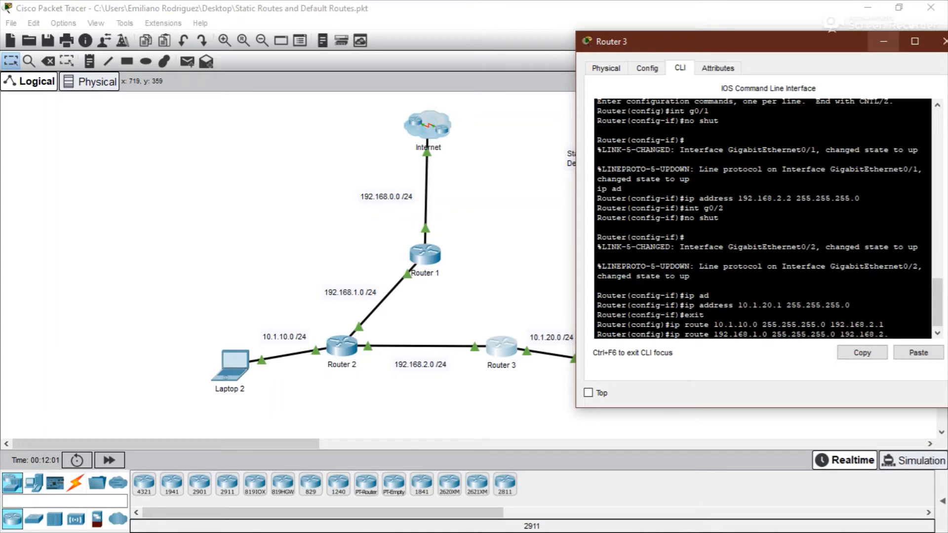
text(1)
key(Return)
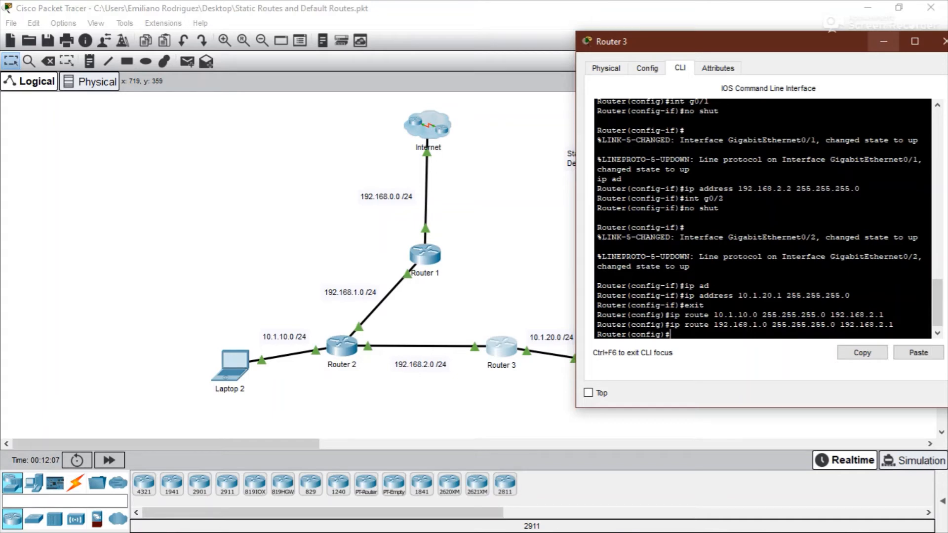
click(883, 41)
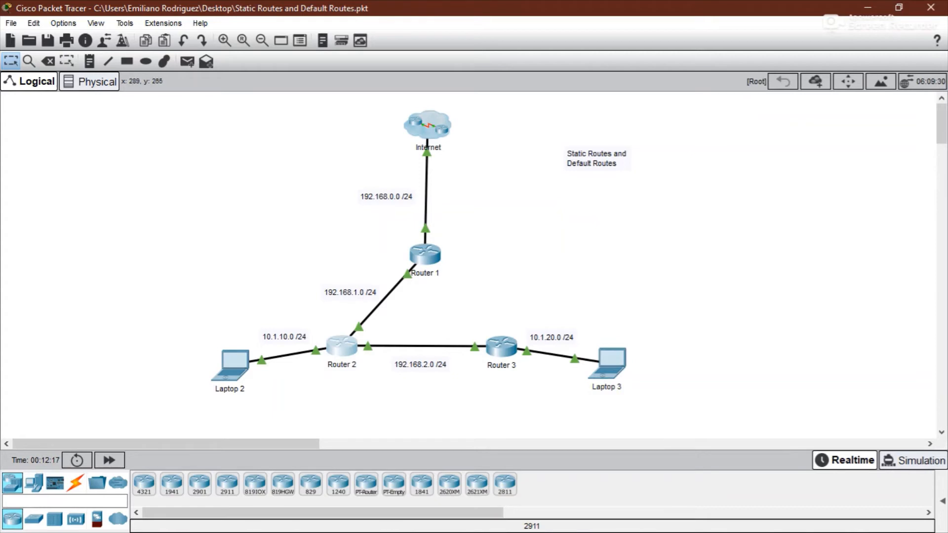
- Review the topology and the Internet cluster's contents, returning to the root view
drag(199, 250, 537, 395)
click(510, 262)
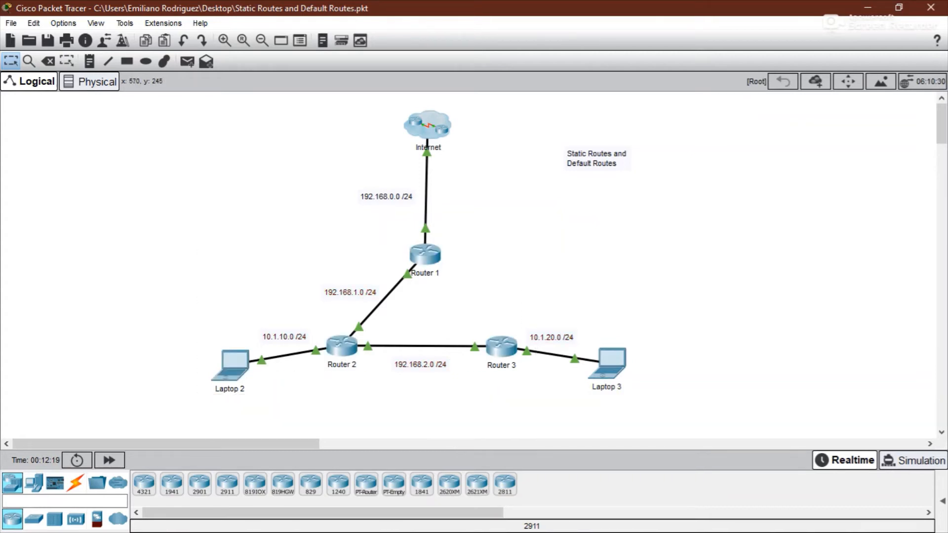
drag(272, 231, 505, 269)
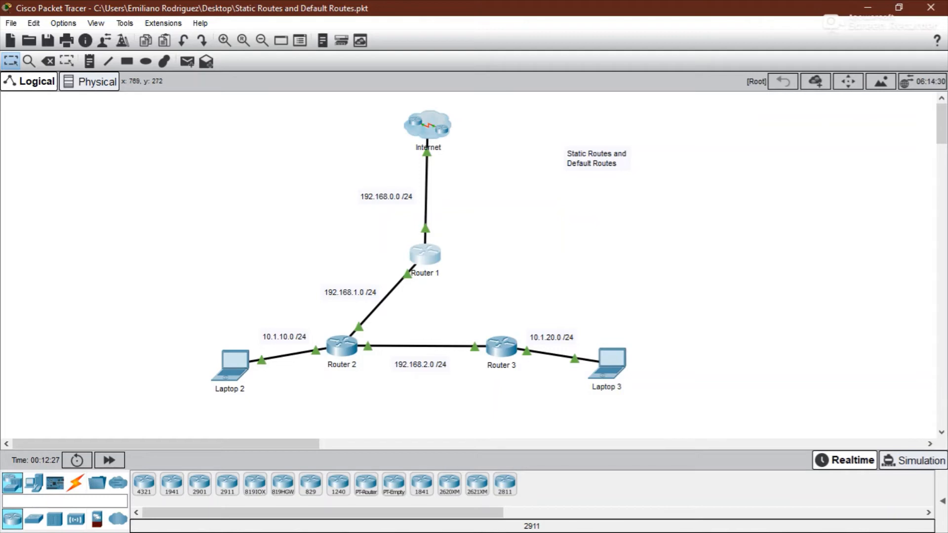
click(532, 291)
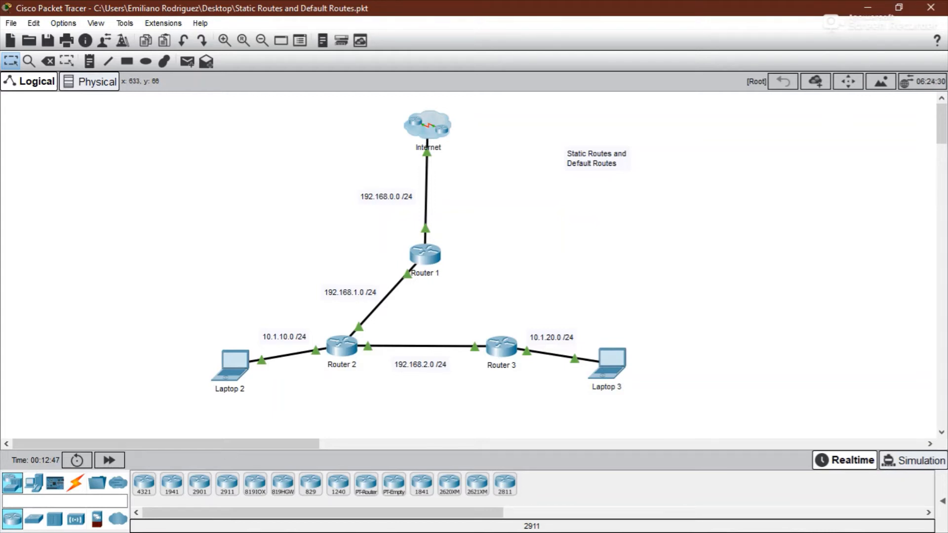
click(426, 132)
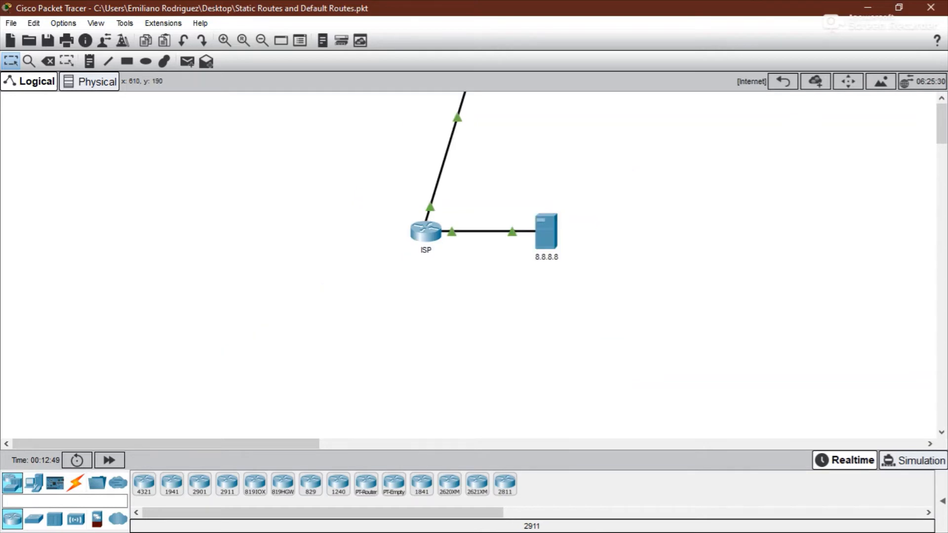
click(783, 81)
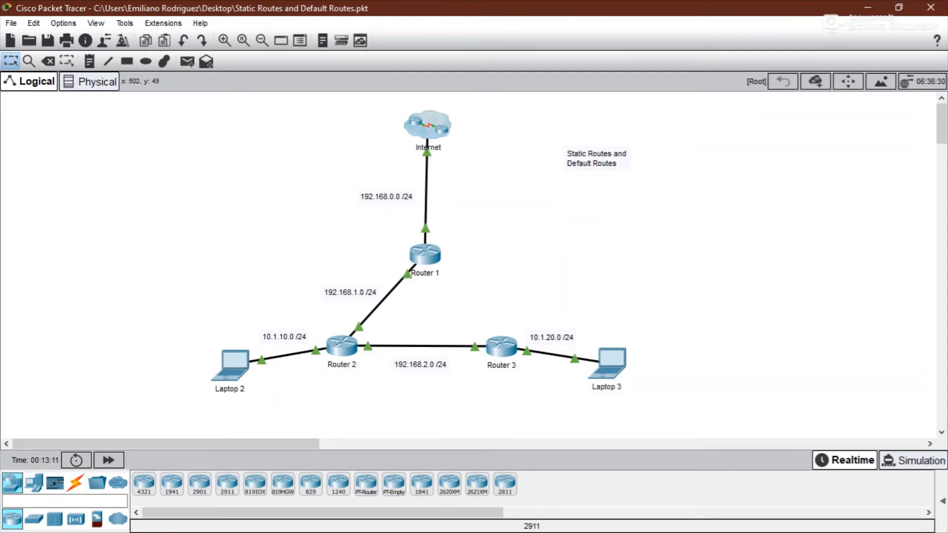
click(432, 121)
click(783, 81)
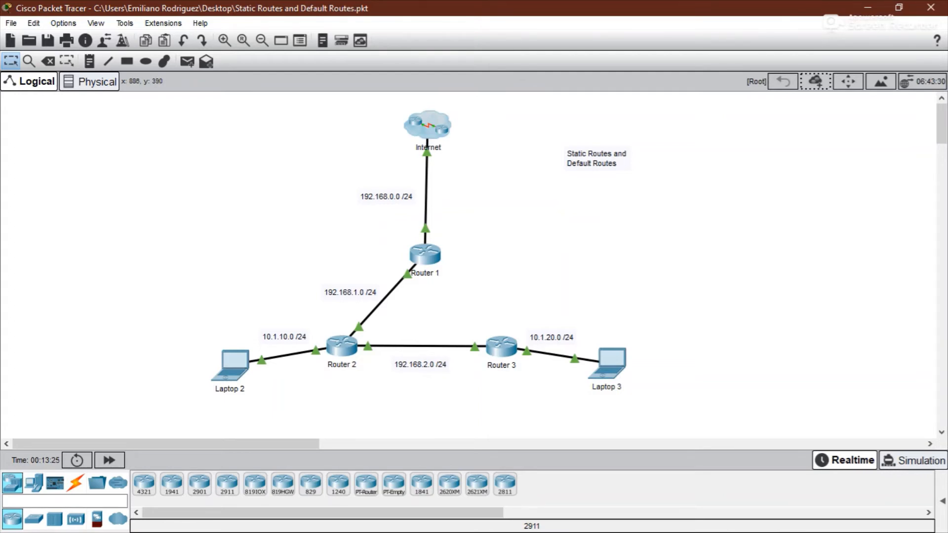
- Open the Command Prompt on Laptop 3's desktop
click(613, 362)
drag(513, 78, 648, 45)
click(705, 126)
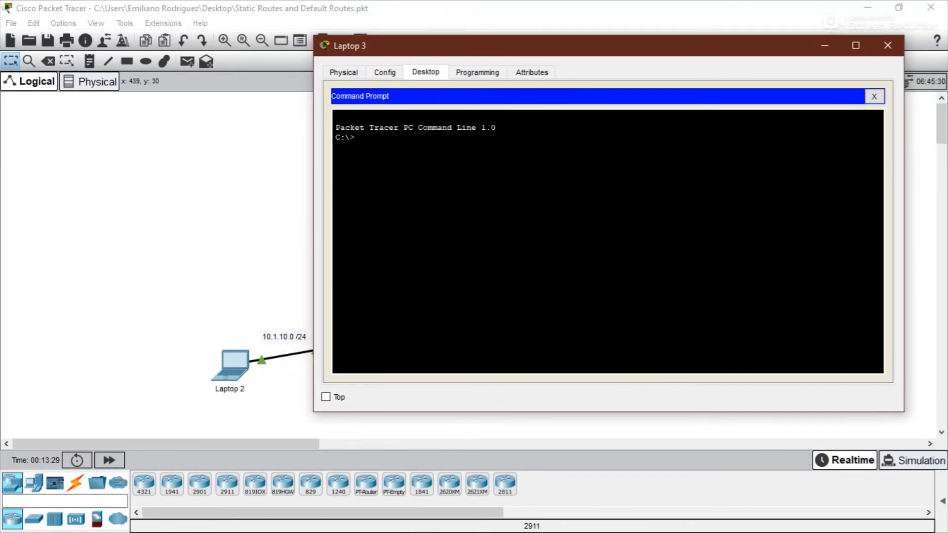
- Ping 10.1.10.2 twice from Laptop 3's Command Prompt
drag(314, 213, 517, 213)
drag(652, 45, 689, 46)
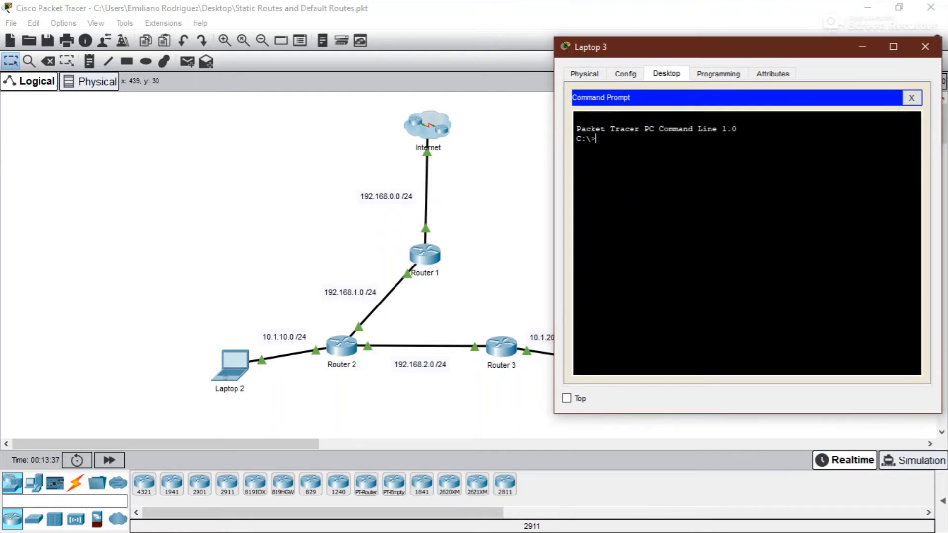
text(ping 10.1.10.2)
key(Return)
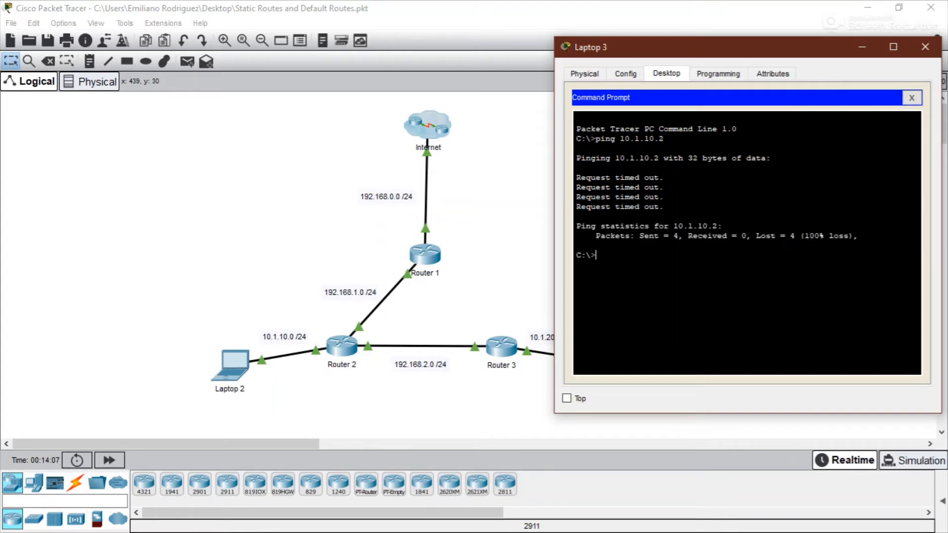
key(Up)
key(Return)
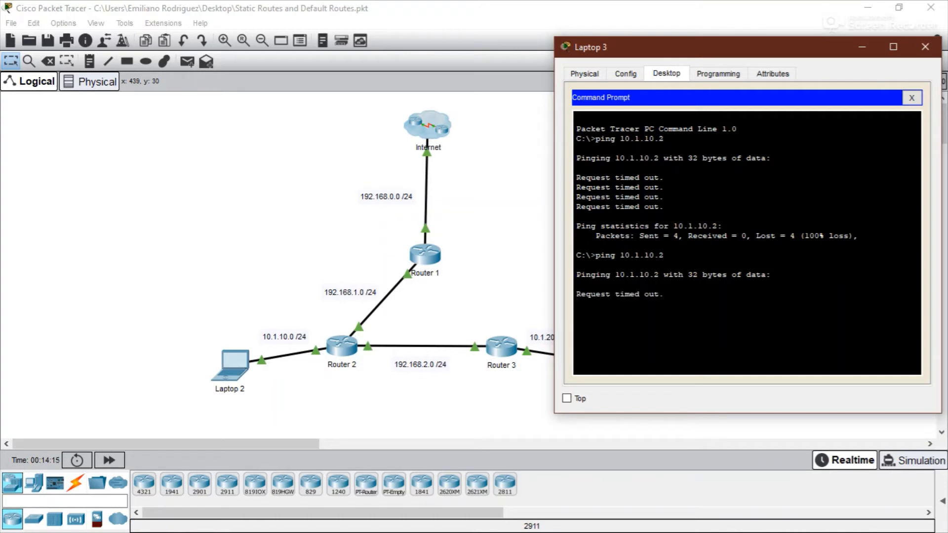
- Switch to Router 3's CLI, leave configuration mode and display its routing table with show ip route
drag(741, 48, 715, 35)
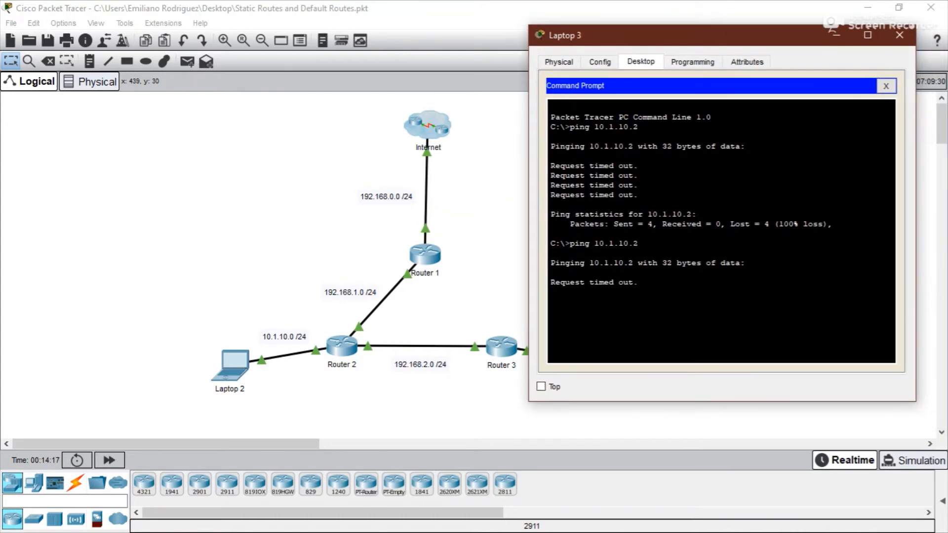
click(899, 35)
click(500, 351)
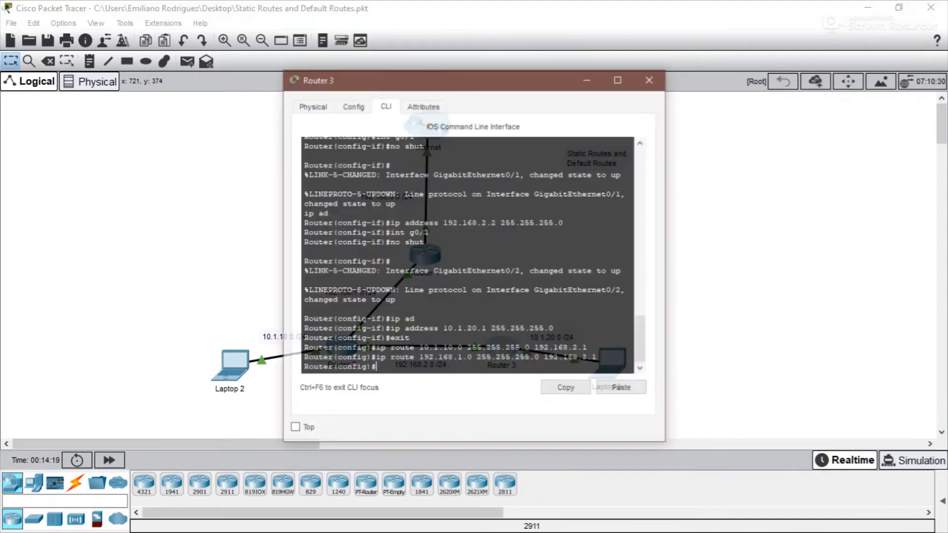
drag(429, 79, 694, 40)
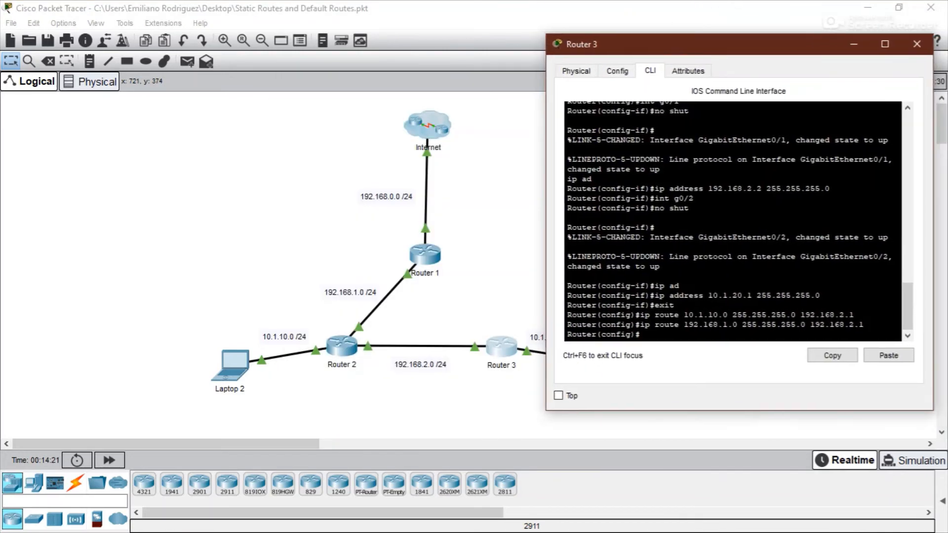
text(exit)
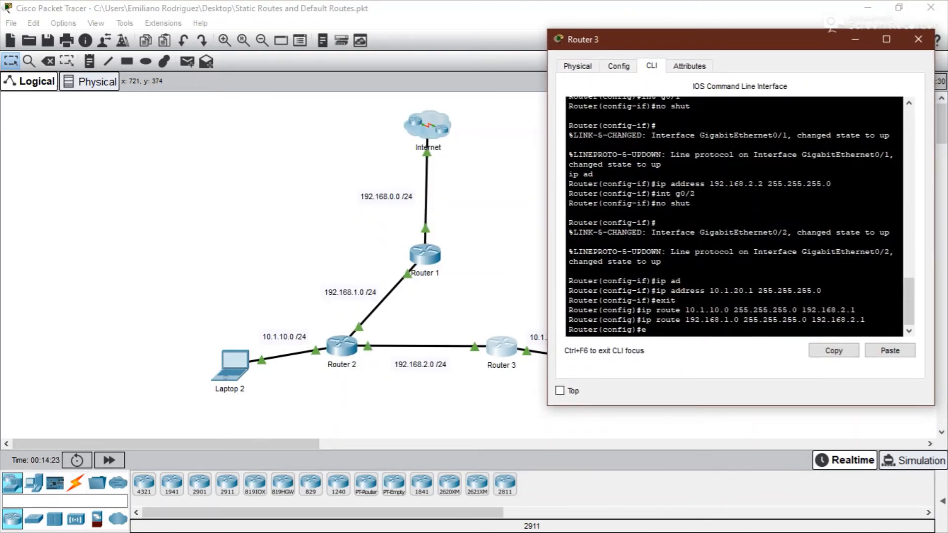
key(Return)
key(Return)
text(sh)
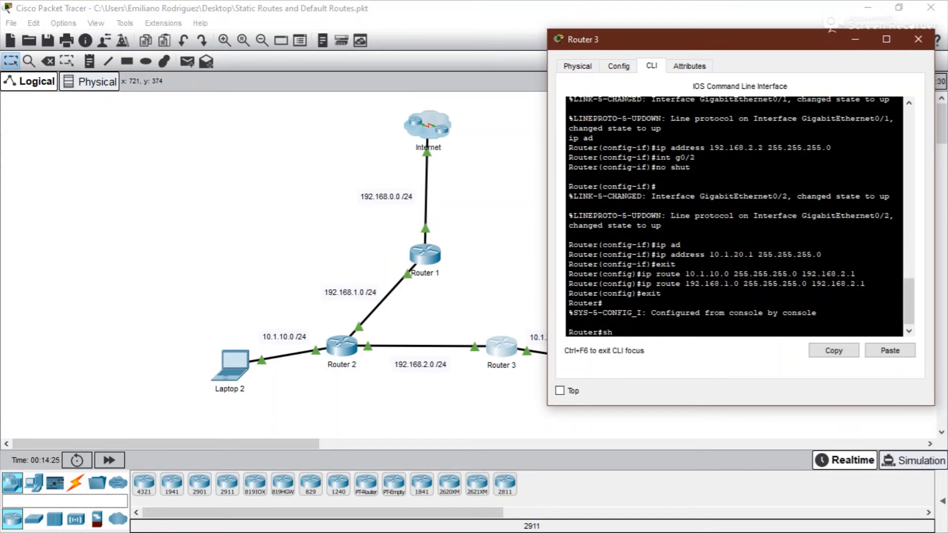
text(ow ip route)
key(Return)
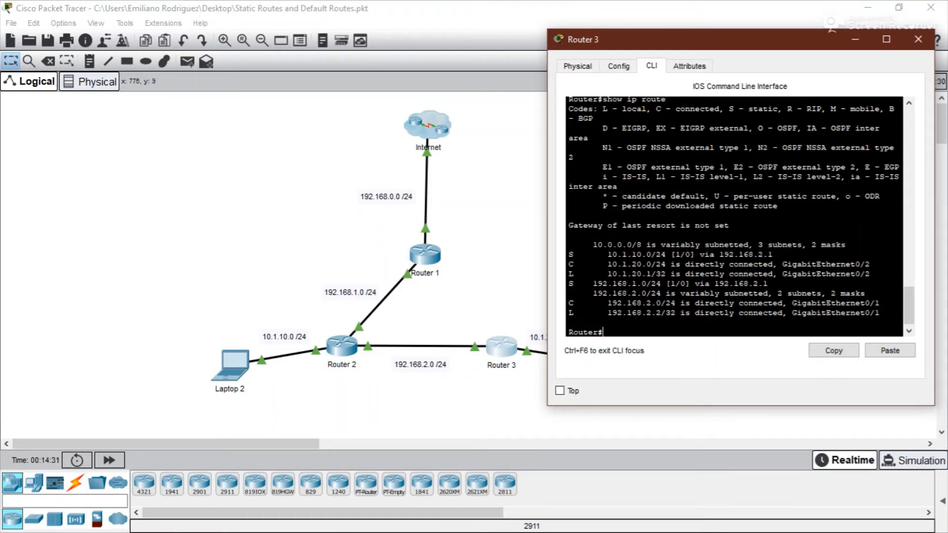
- Highlight the static route to 10.1.10.0 in Router 3's routing table and check Router 2's interface addresses
drag(568, 254, 773, 254)
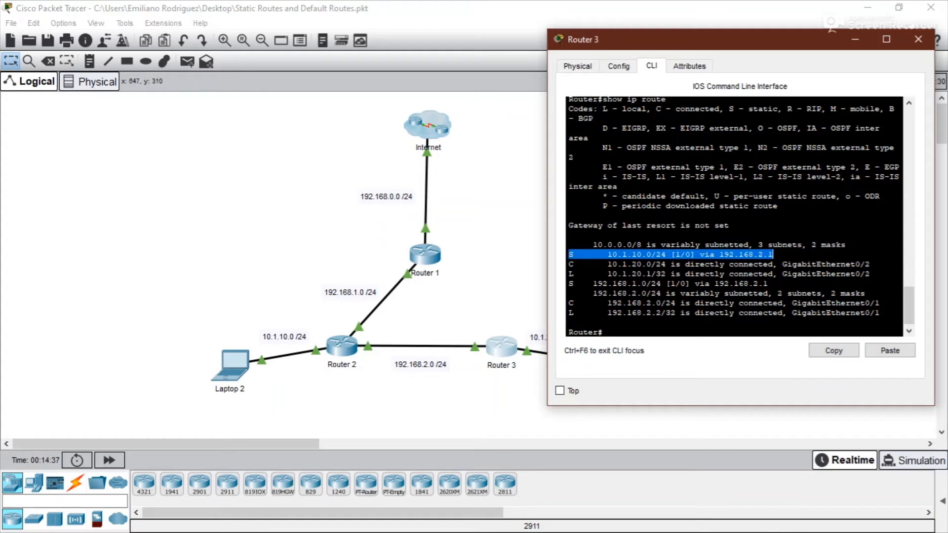
click(465, 293)
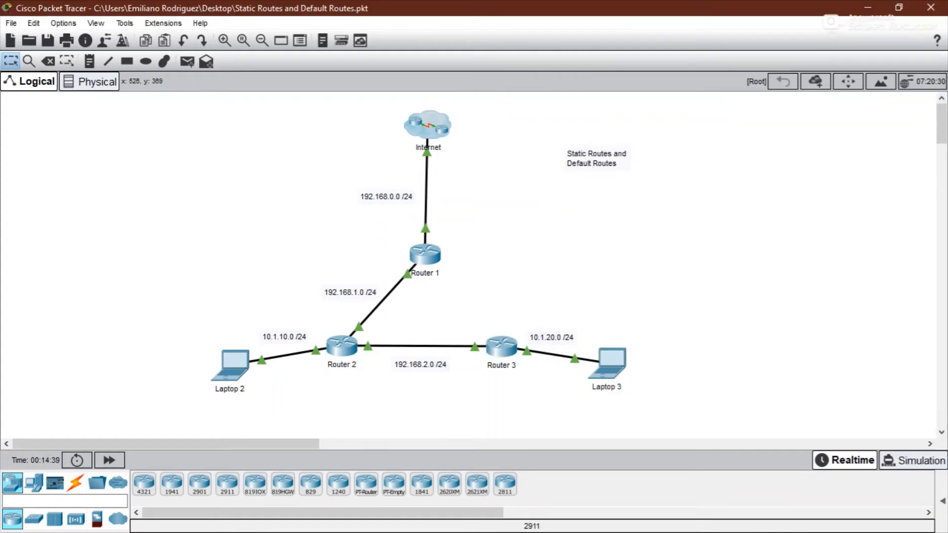
mouse_move(350, 349)
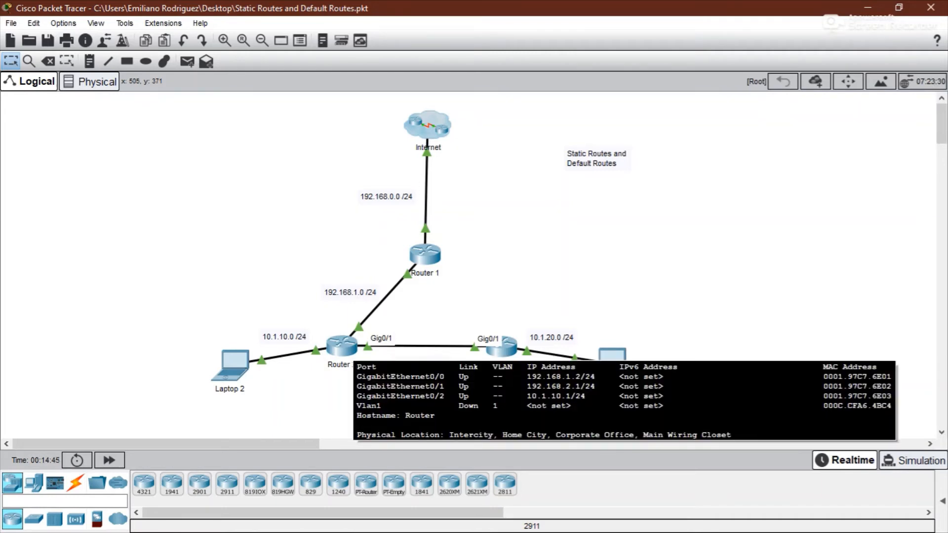
click(503, 349)
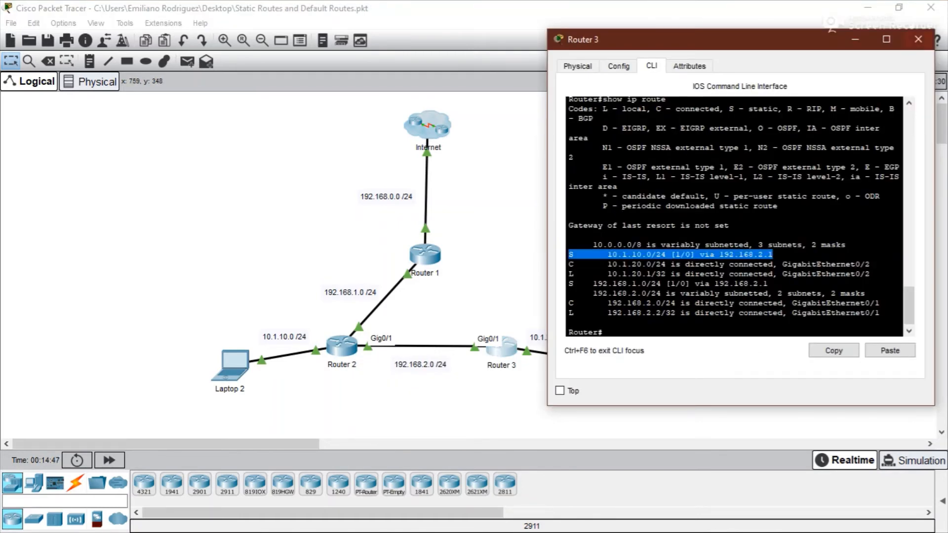
click(918, 40)
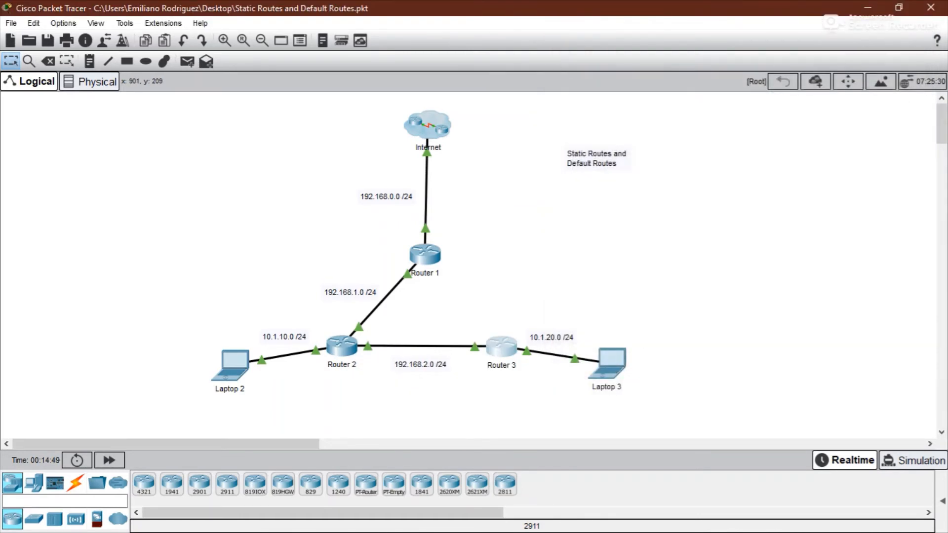
- Ping 10.1.10.2 from Router 3's CLI, then close the router window
click(499, 355)
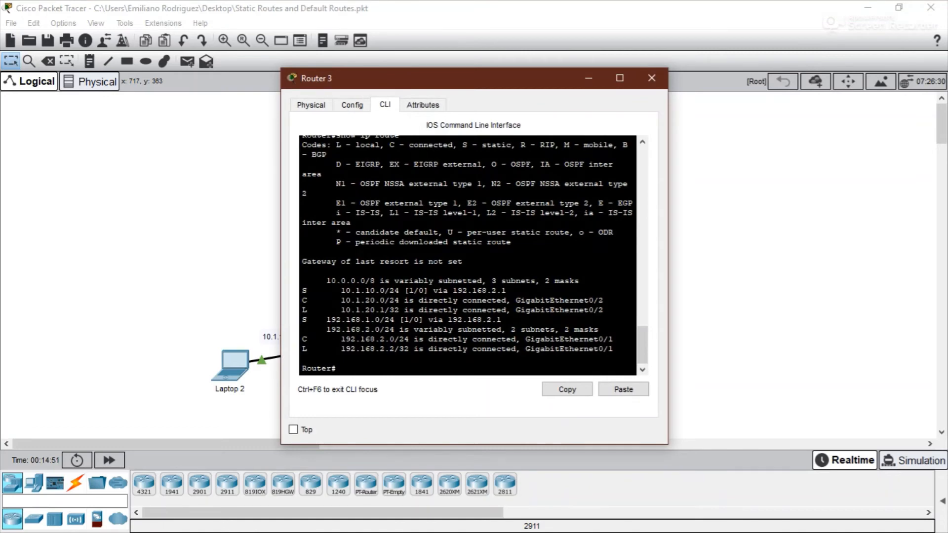
text(ping)
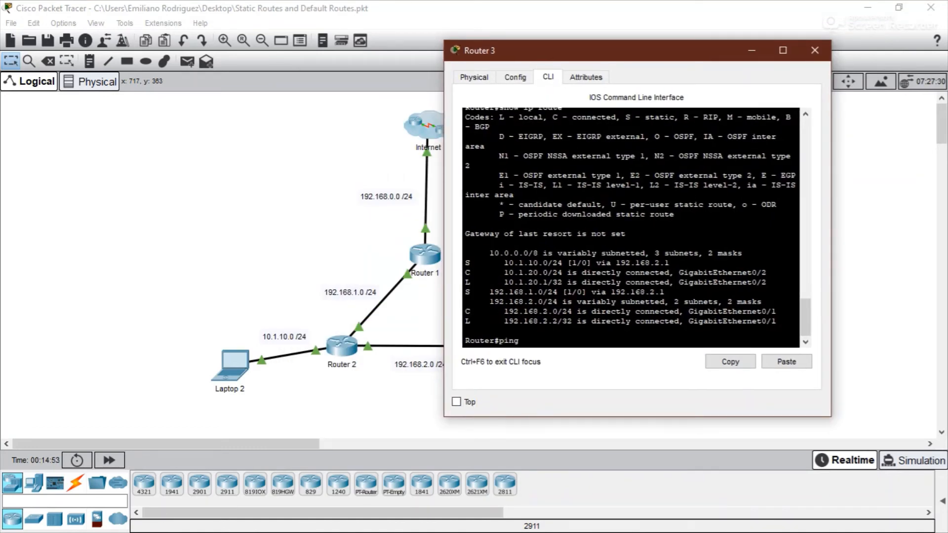
text( 10.1.10.2)
key(Return)
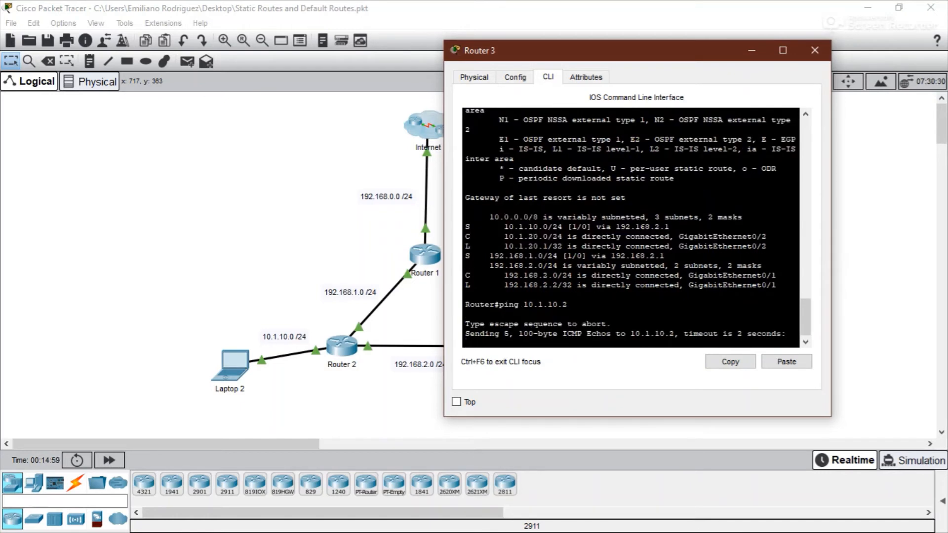
click(815, 50)
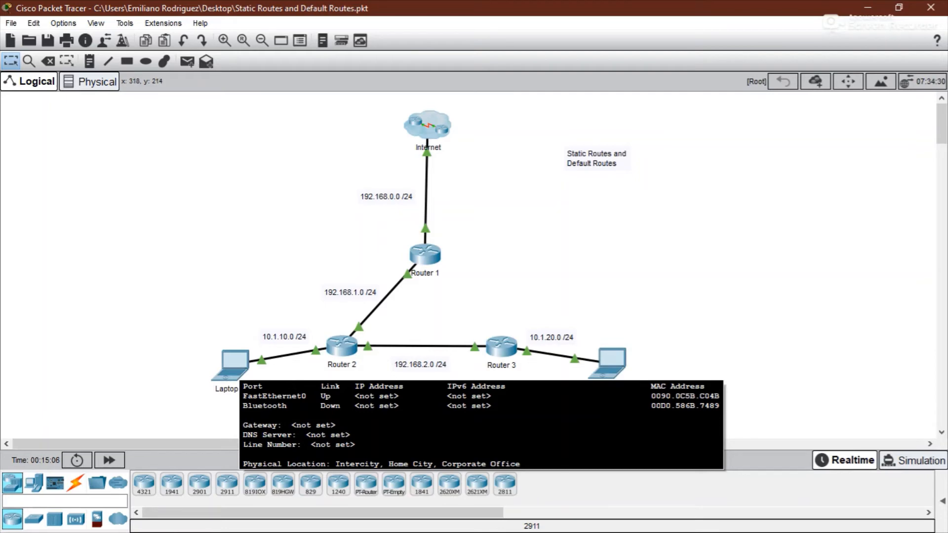
- Configure Laptop 2's IP address 10.1.10.2, subnet mask 255.255.255.0 and default gateway 10.1.10.1
click(230, 365)
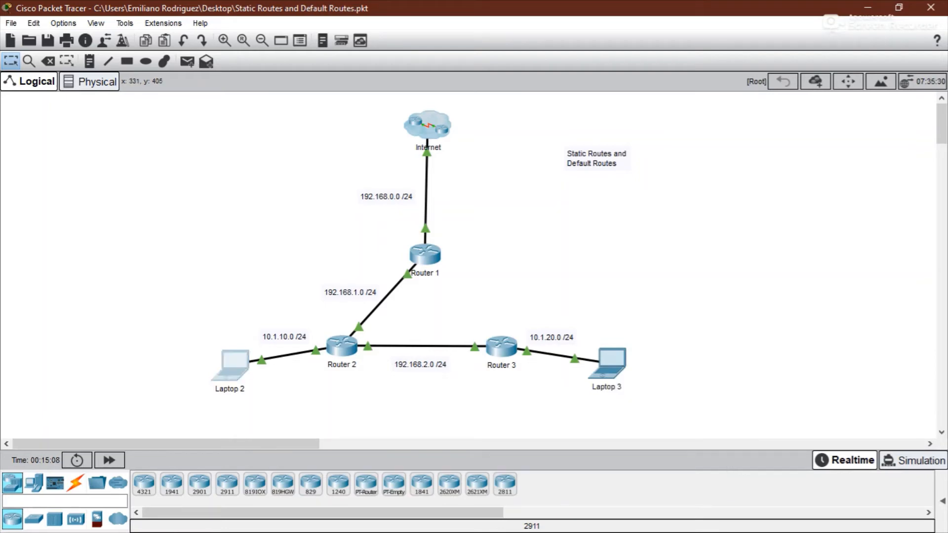
click(291, 104)
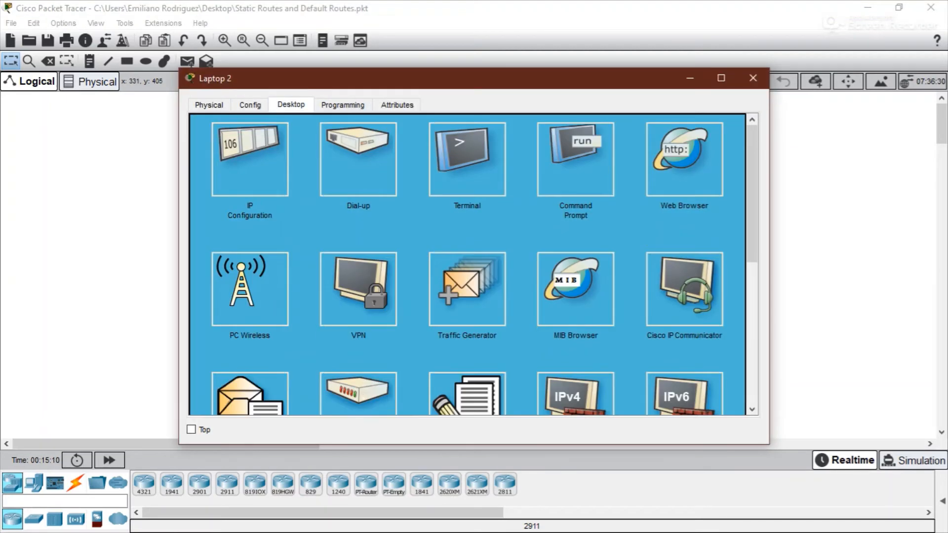
click(249, 148)
click(474, 141)
text(10.1.)
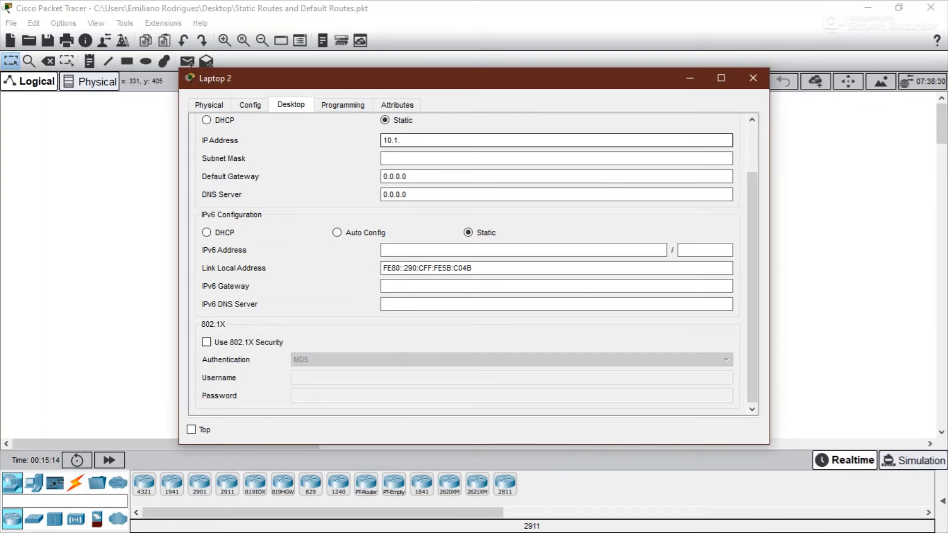
text(10.2)
key(Tab)
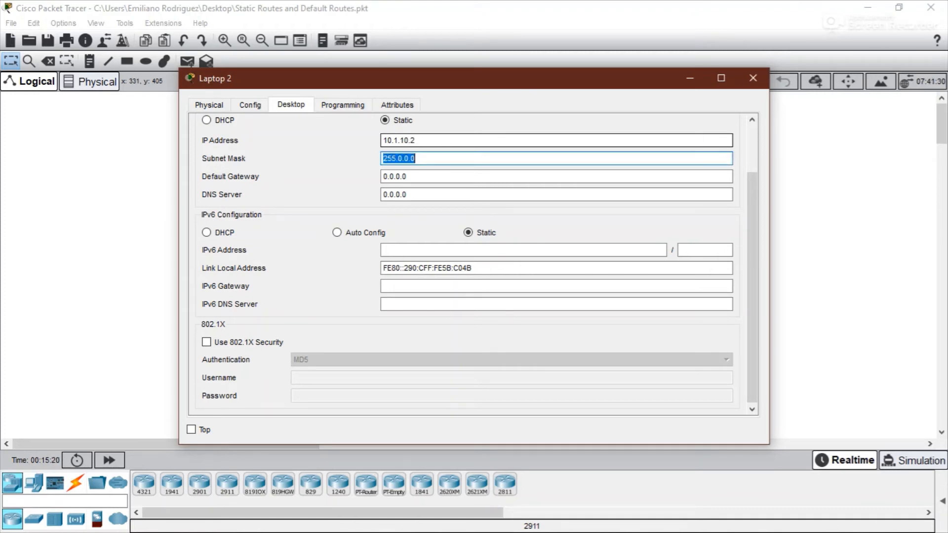
text(255.255.255)
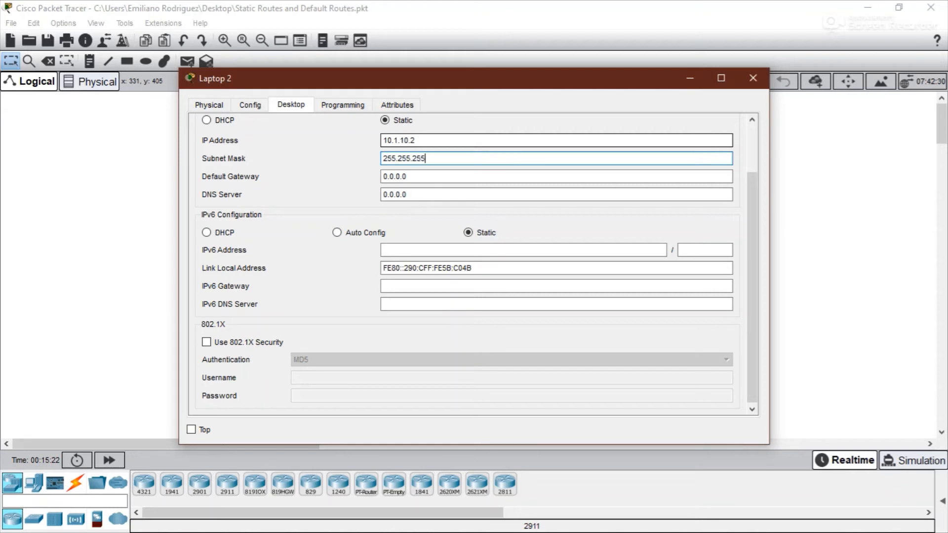
text(.0)
key(Tab)
text(10.1.2)
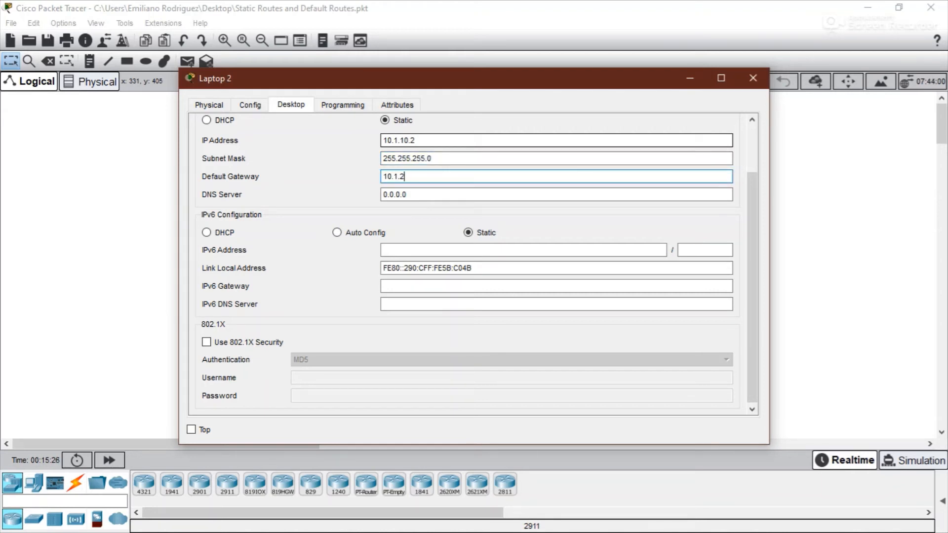
key(BackSpace)
text(10.1.10.1)
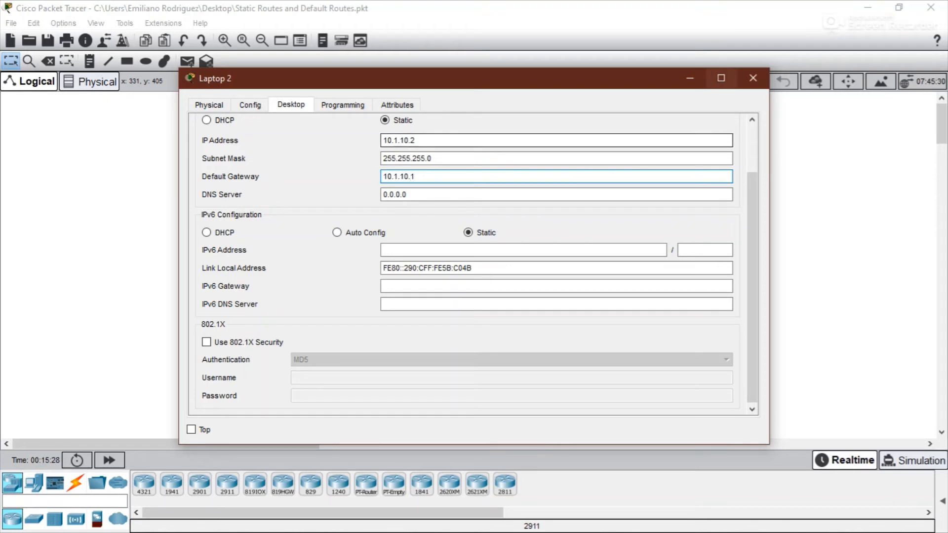
click(753, 78)
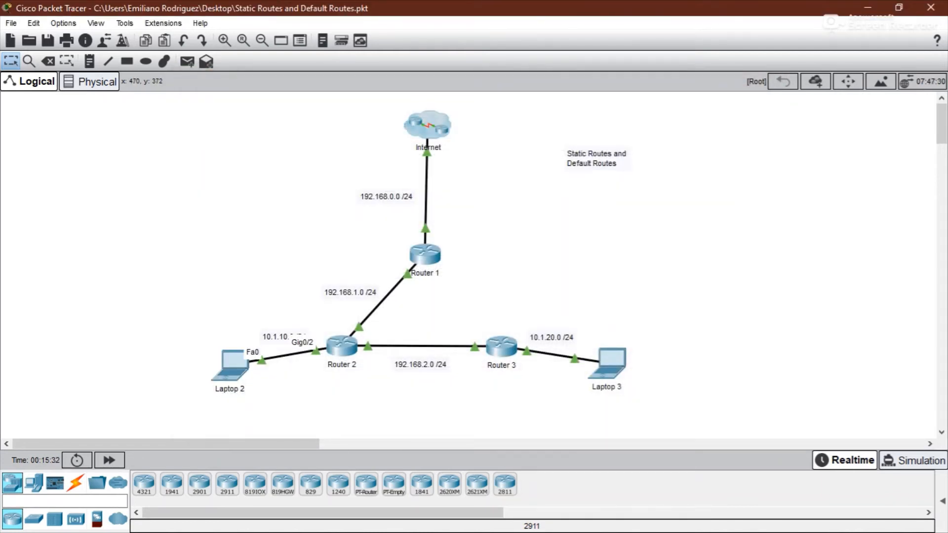
- Open Laptop 3's Command Prompt and ping 10.1.10.2 again
mouse_move(340, 349)
click(611, 360)
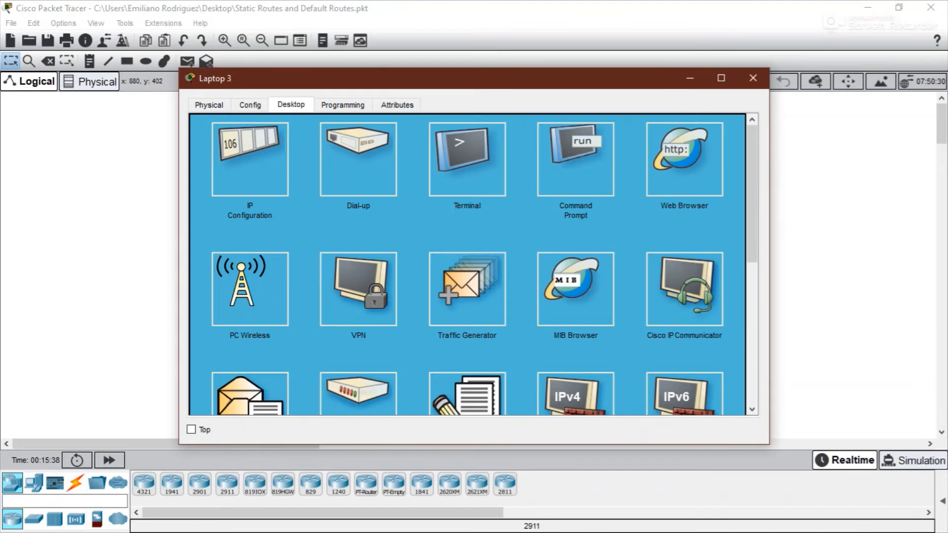
click(576, 160)
drag(494, 78, 687, 66)
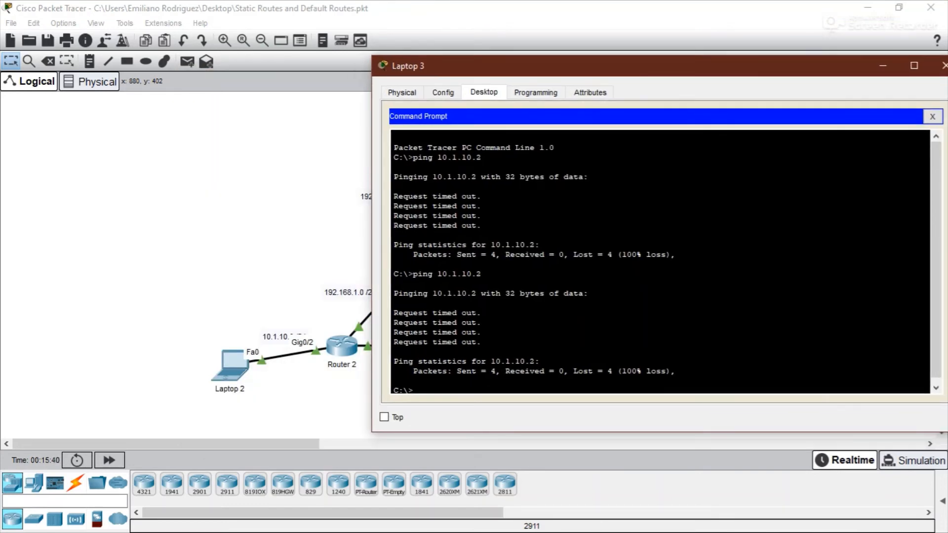
drag(372, 237, 531, 237)
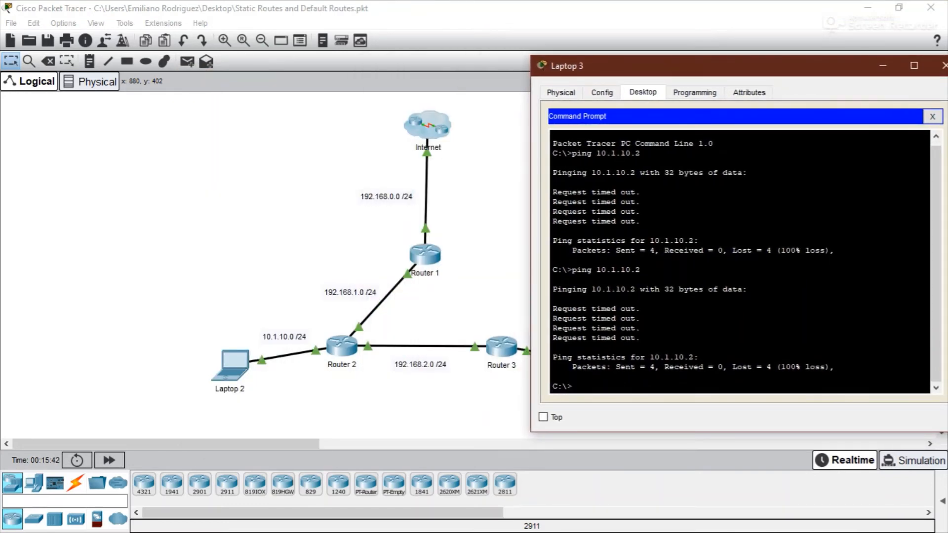
key(Up)
key(Return)
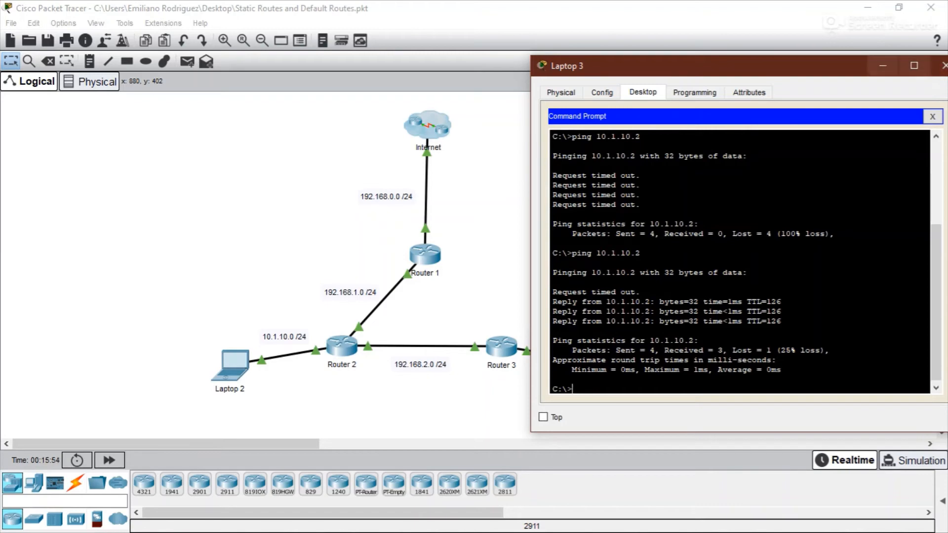
- Ping 192.168.1.1 twice from Laptop 3, then close the laptop window
drag(800, 65, 783, 51)
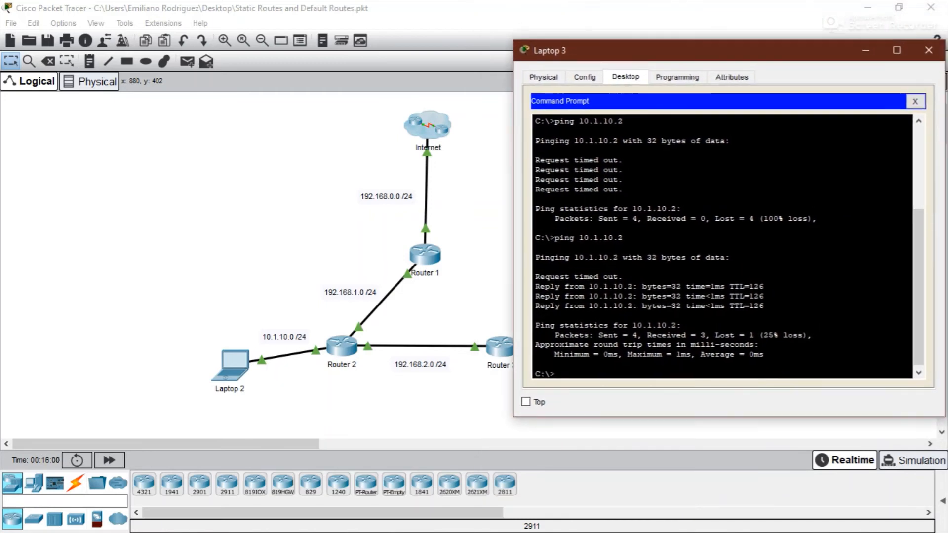
key(Up)
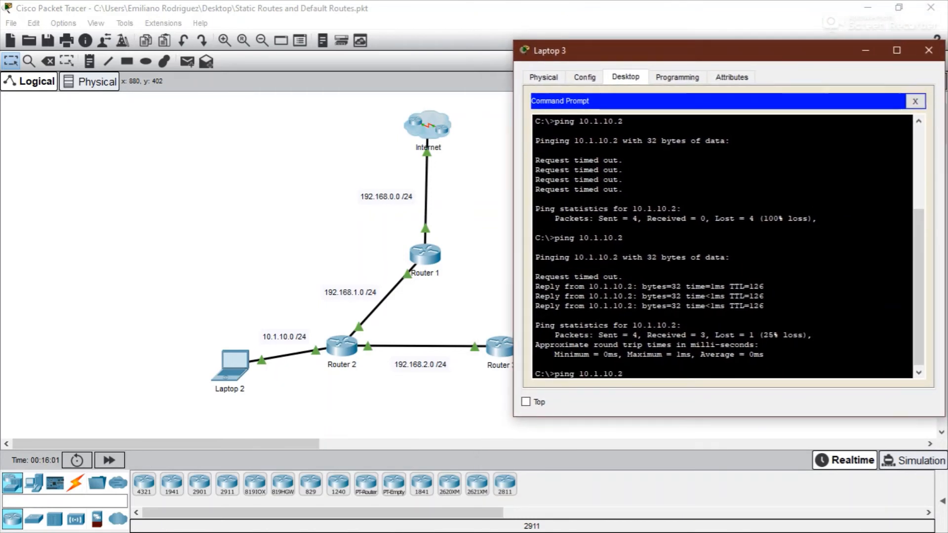
key(BackSpace)
key(BackSpace)
key(BackSpace)
key(BackSpace)
key(BackSpace)
key(BackSpace)
key(BackSpace)
key(BackSpace)
text(192.168.1.1)
key(Return)
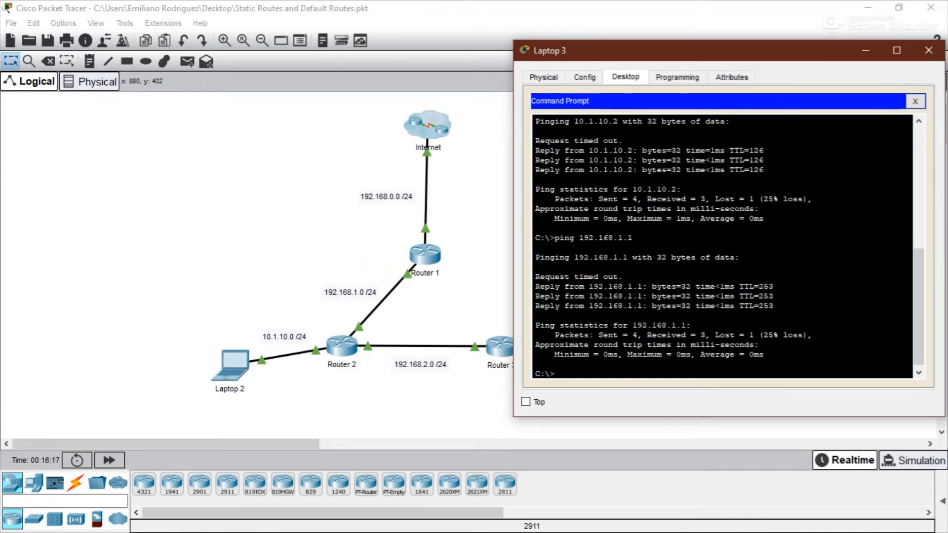
key(Up)
key(Return)
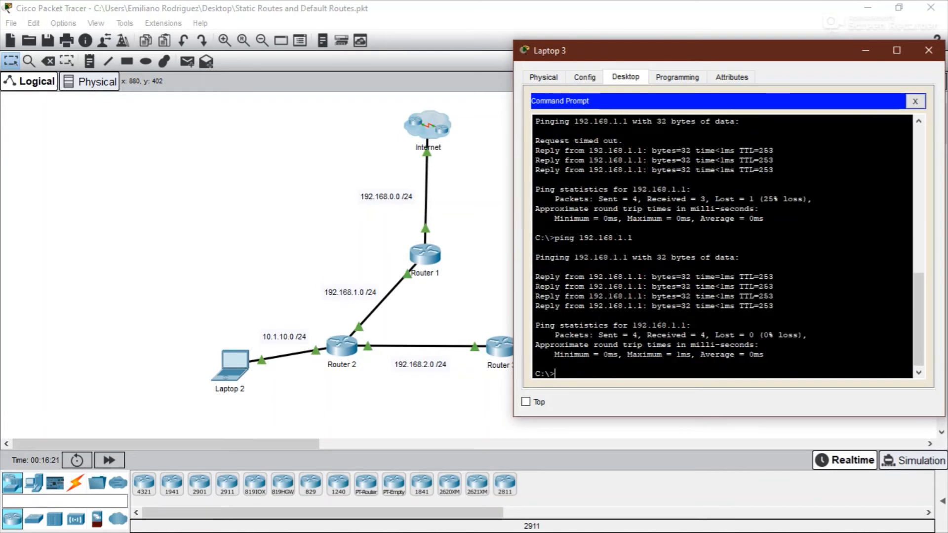
mouse_move(691, 51)
mouse_down()
mouse_move(780, 28)
mouse_move(697, 33)
mouse_up()
click(935, 34)
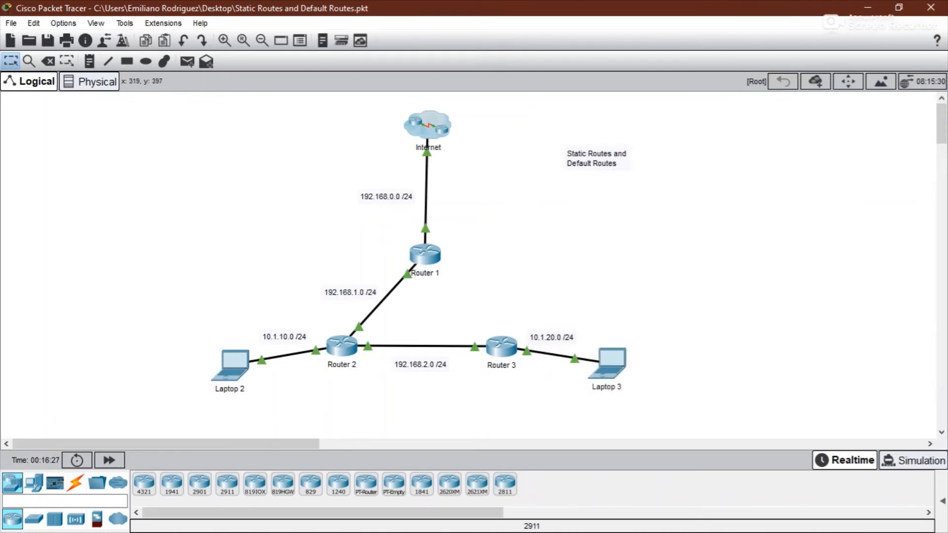
- Open Laptop 2's Command Prompt and ping 192.168.1.1, then close the laptop window
click(230, 364)
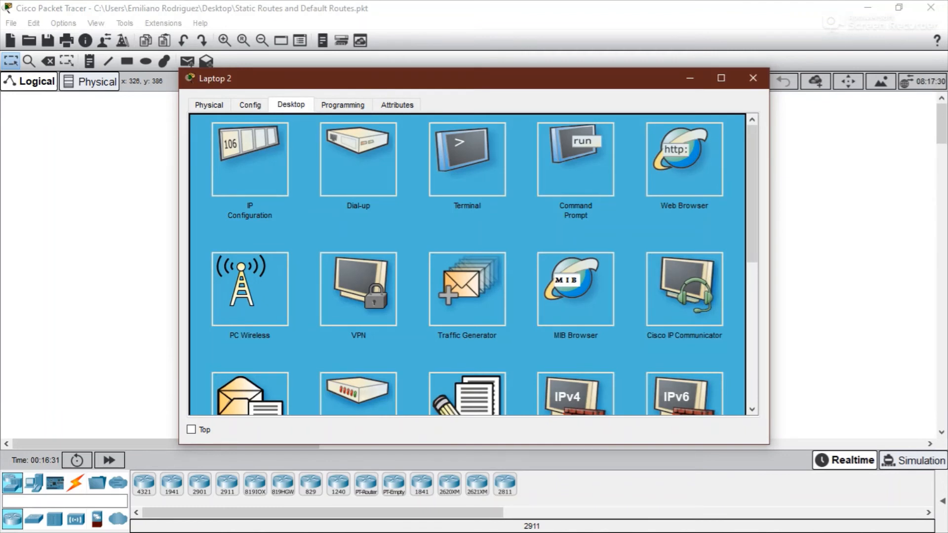
drag(179, 256, 383, 257)
click(693, 159)
drag(568, 78, 707, 69)
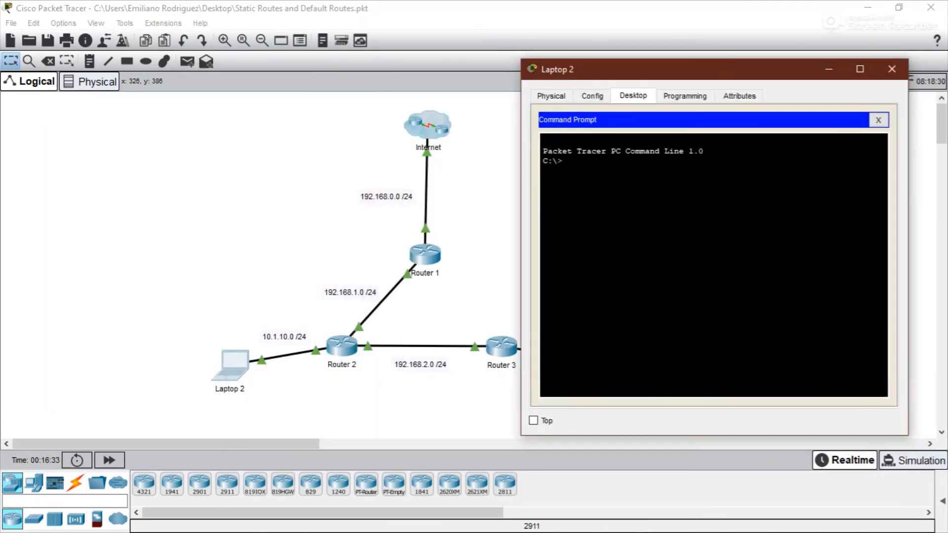
text(ping)
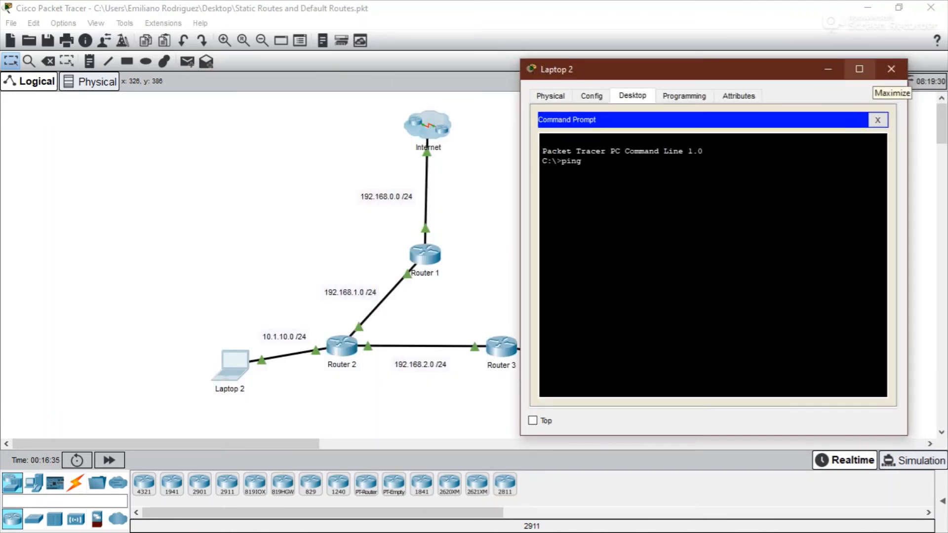
text( 192.168.1.1)
key(Return)
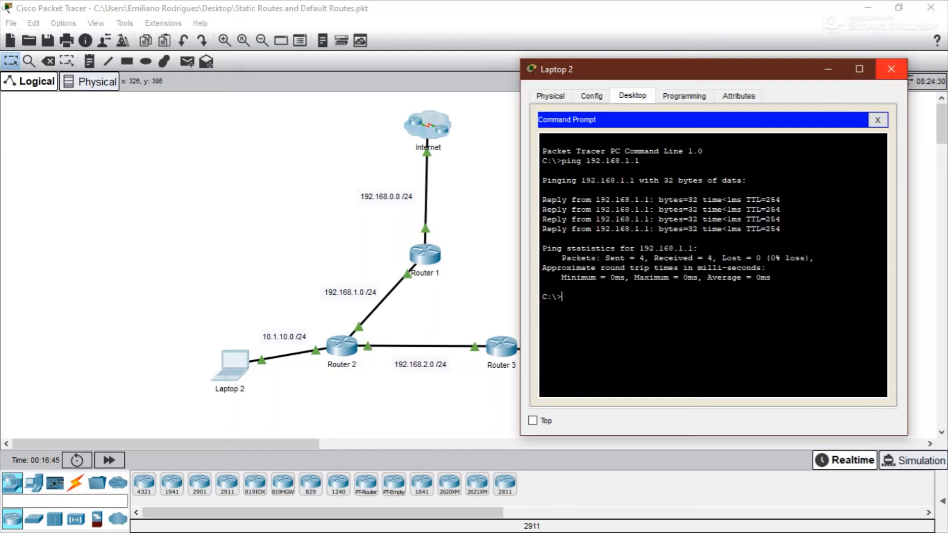
click(890, 69)
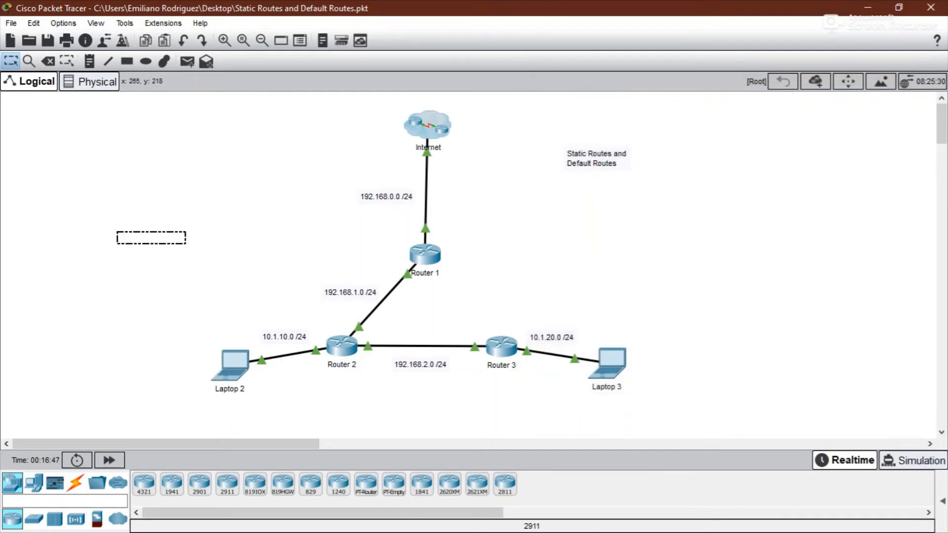
drag(186, 244, 913, 439)
click(740, 257)
drag(158, 244, 645, 404)
- Open the ISP router's CLI inside the Internet cloud and enter privileged and global configuration mode
click(426, 128)
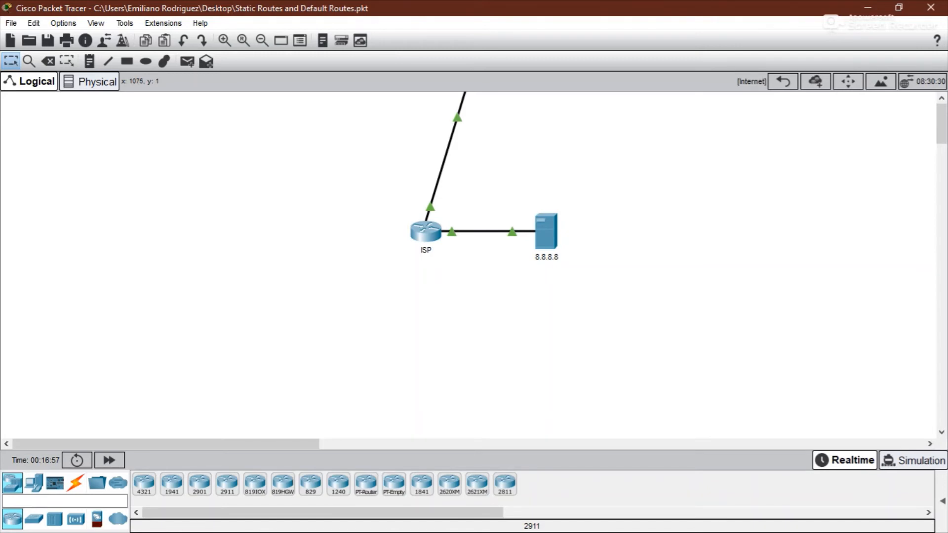
click(783, 81)
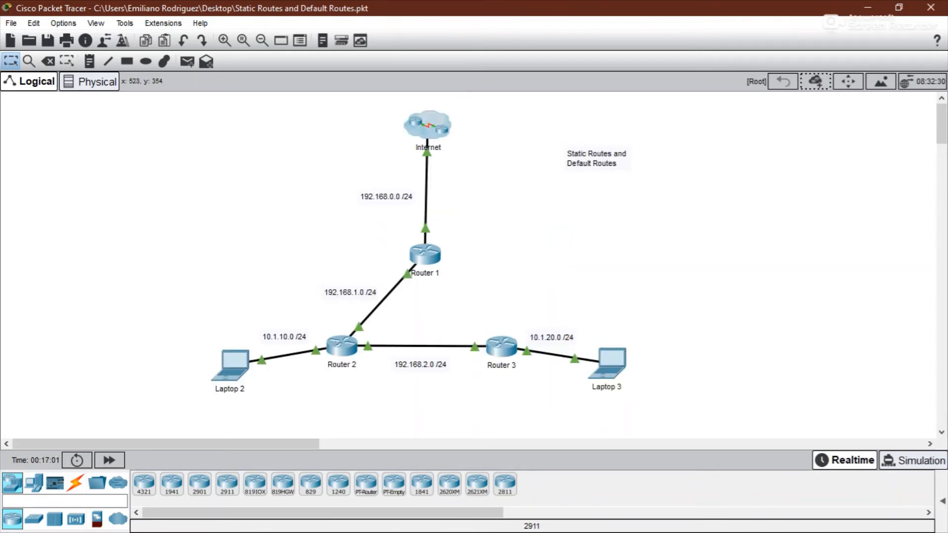
click(428, 126)
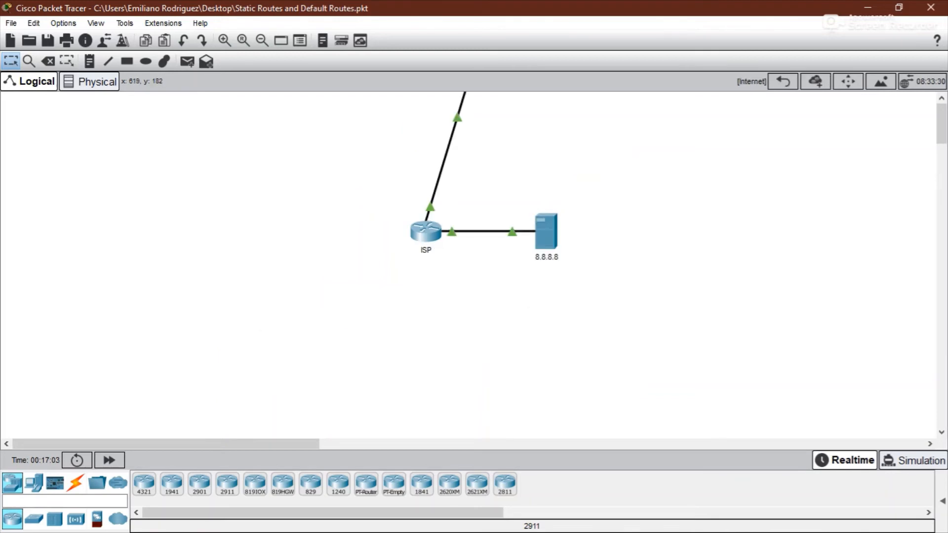
click(426, 231)
drag(434, 78, 722, 38)
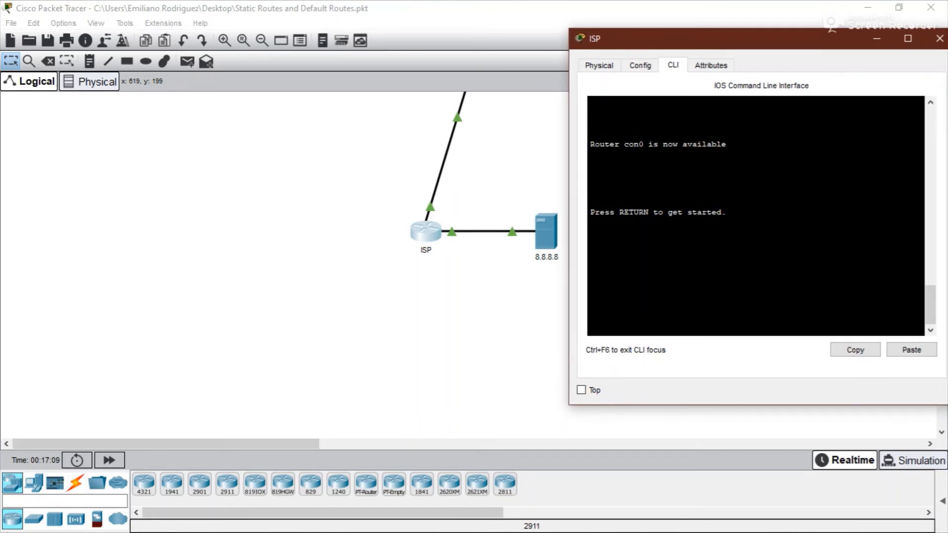
key(Return)
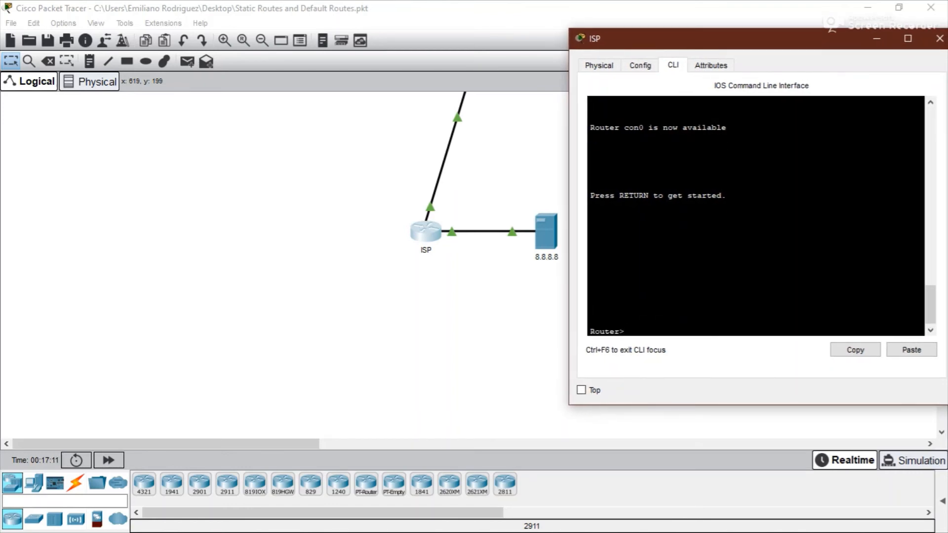
text(en)
key(Return)
text(conf)
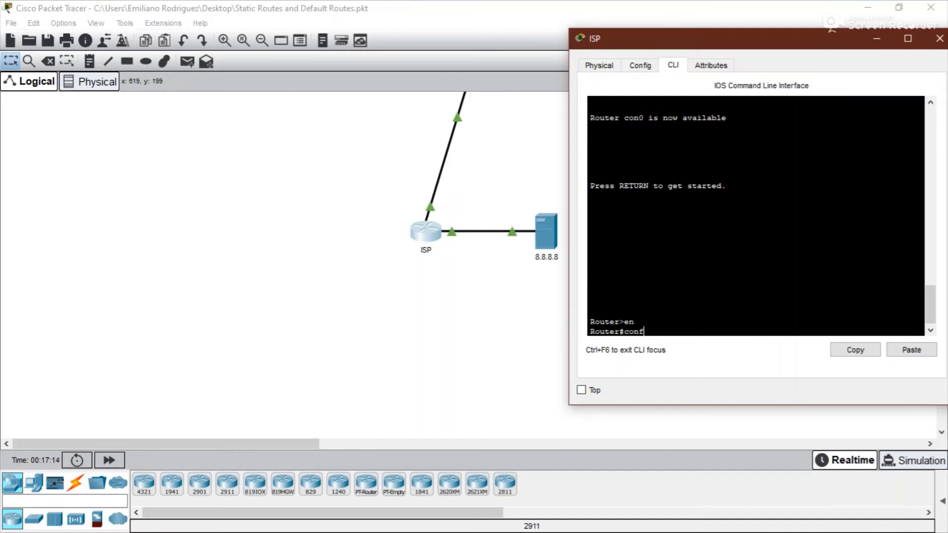
key(Tab)
text(t)
key(Return)
- Add a default route 0.0.0.0 0.0.0.0 via 192.168.0.1 on the ISP router, then close its window and return to the root view
text(i)
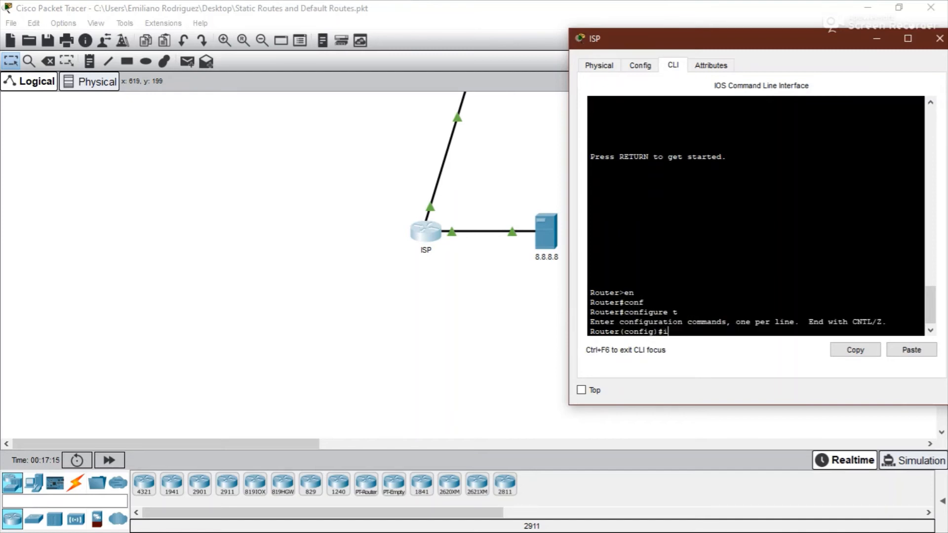
text(p route 0.)
text(.0)
text( 0.0.0.0)
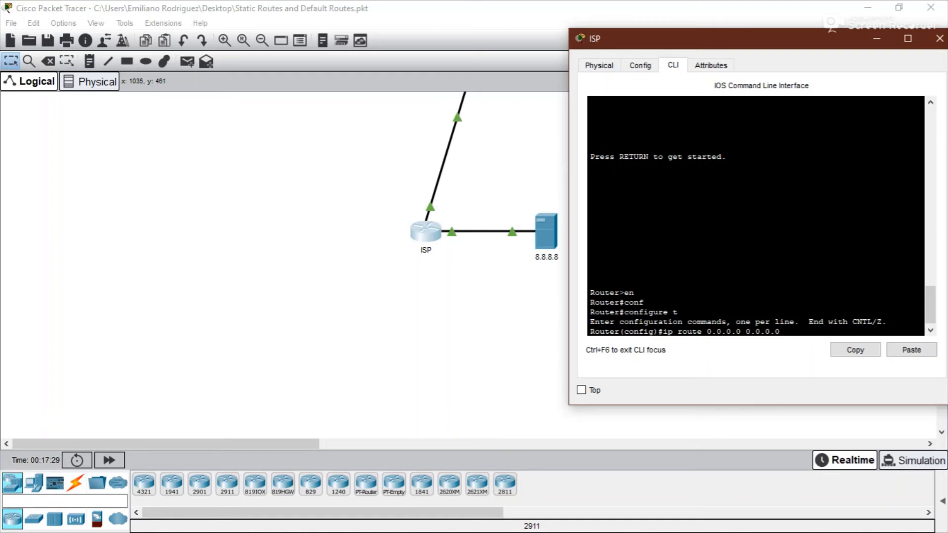
drag(663, 331, 780, 331)
text(192.168.0.1)
click(375, 196)
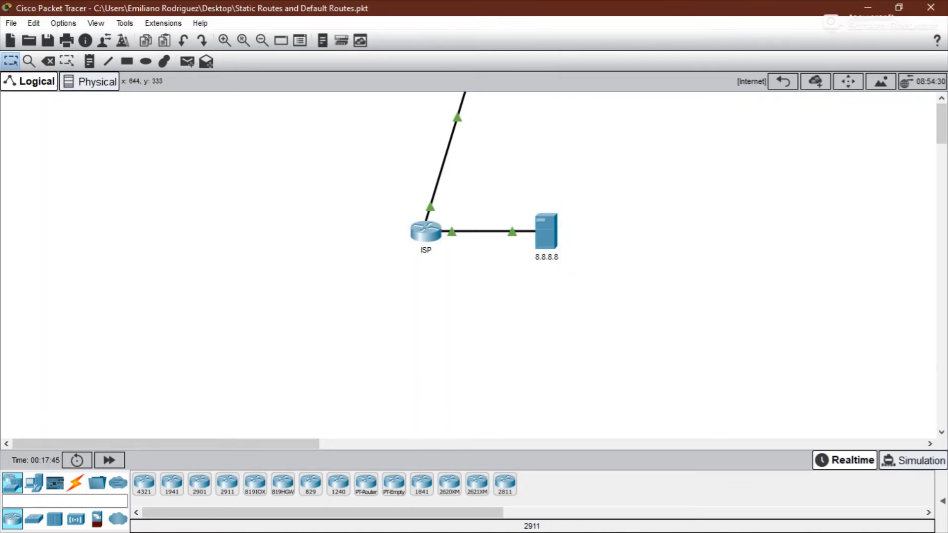
mouse_move(426, 232)
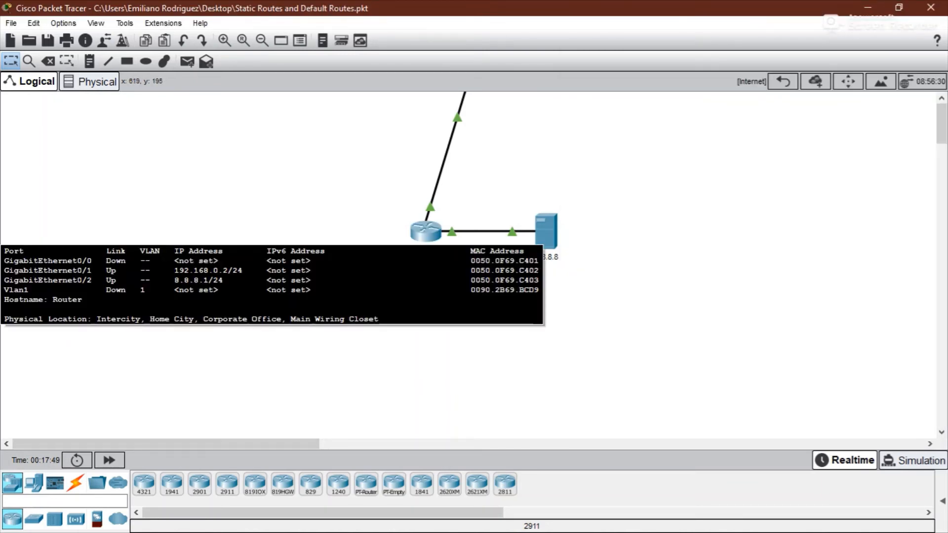
click(426, 231)
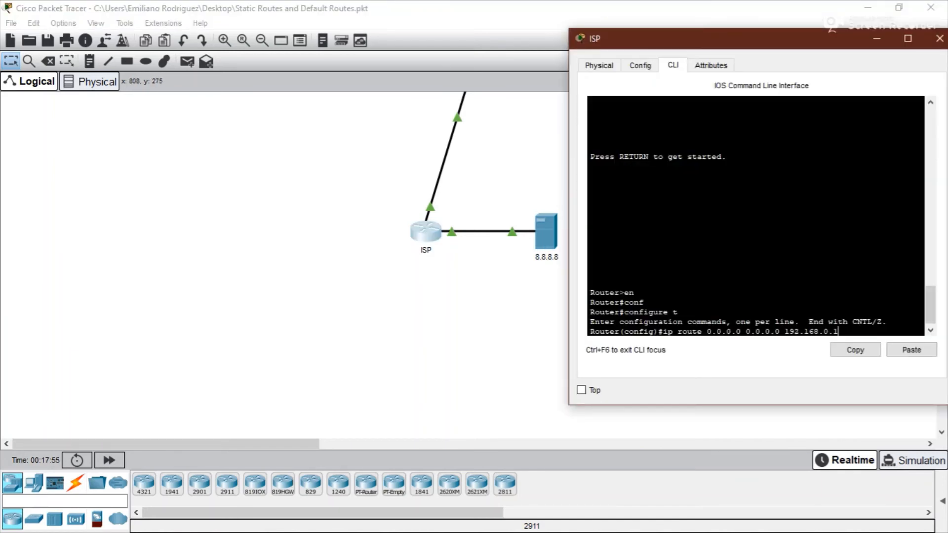
drag(706, 331, 780, 331)
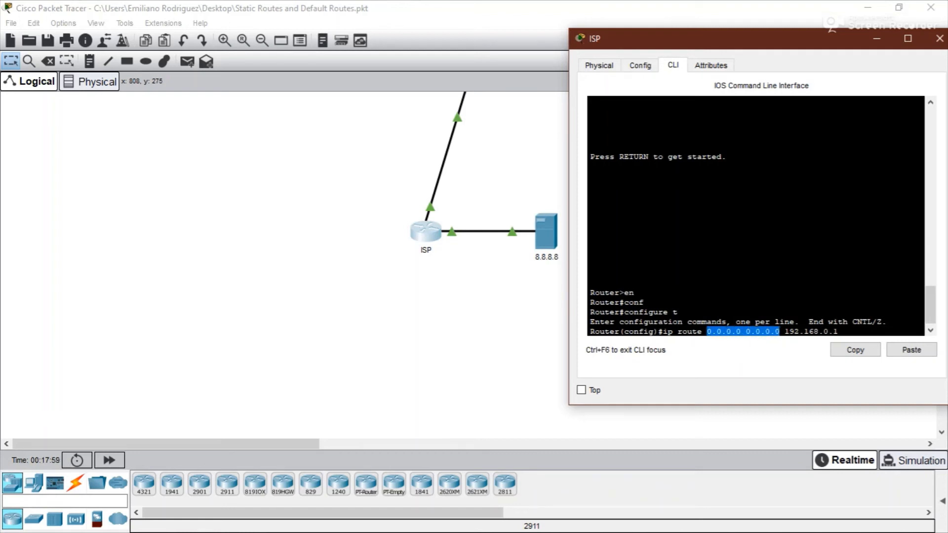
drag(784, 331, 858, 324)
click(858, 303)
key(Return)
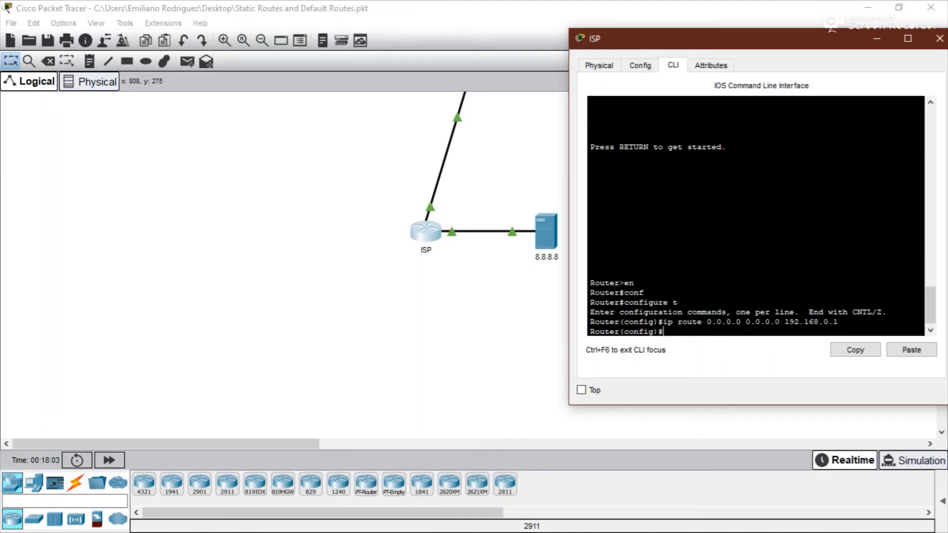
click(940, 38)
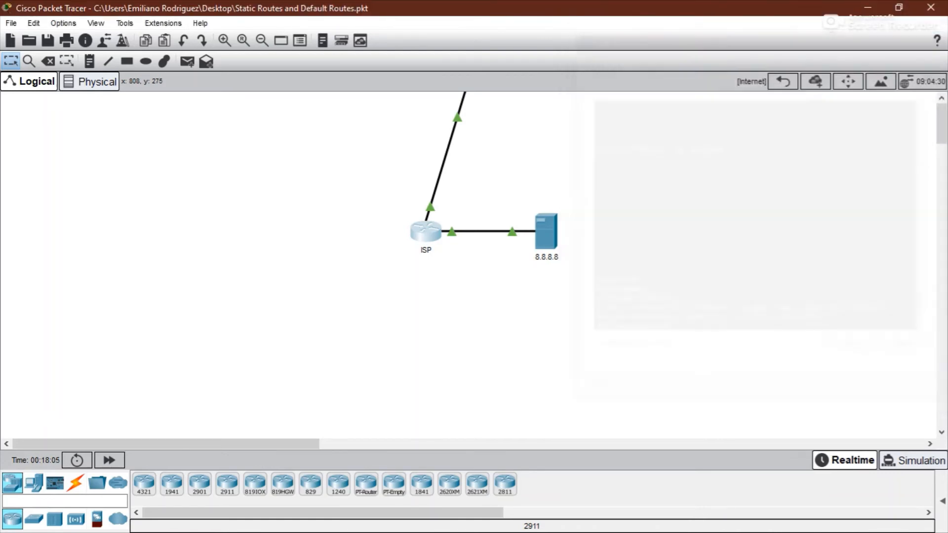
click(783, 82)
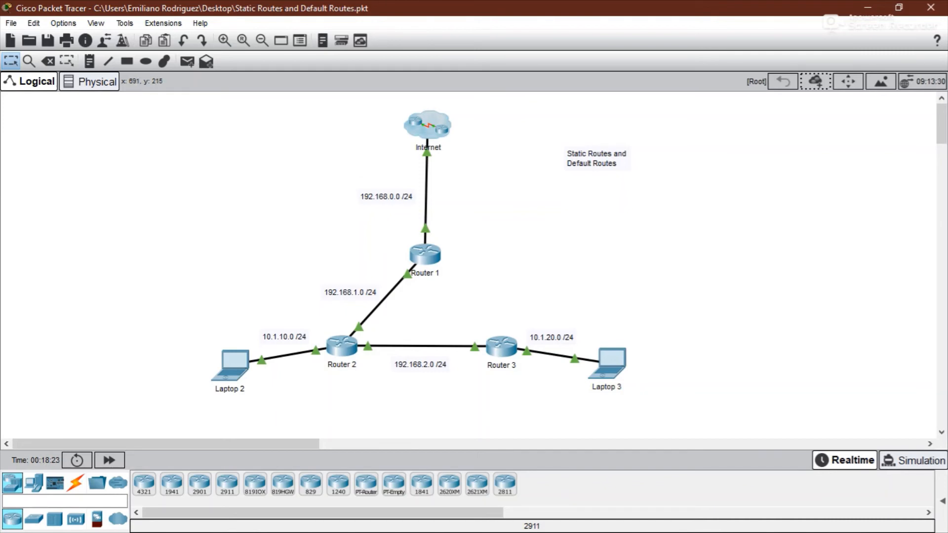
- Open Router 1's CLI and add a default route 0.0.0.0 0.0.0.0 via 192.168.0.2
drag(323, 242, 519, 381)
click(459, 266)
click(428, 256)
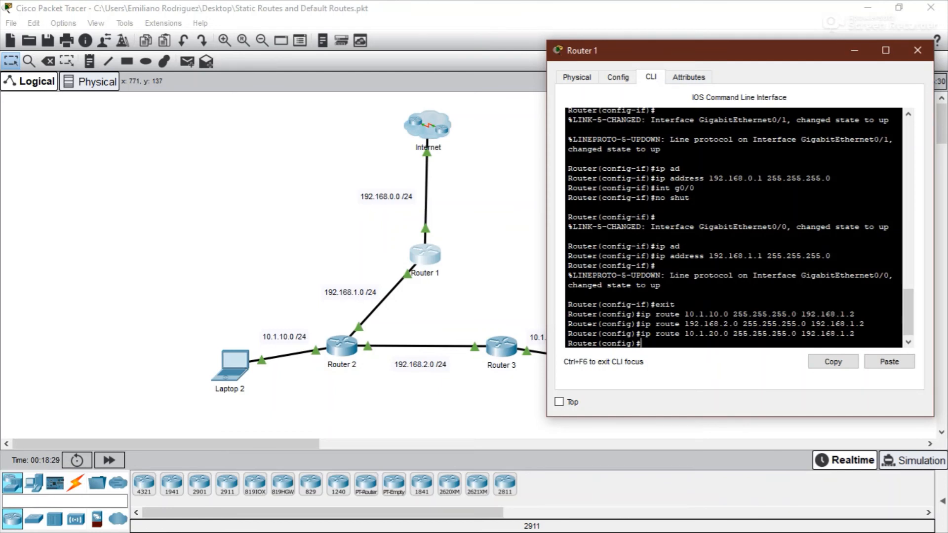
text(ip route 0.0.0.0 0.0.0.0 192.168)
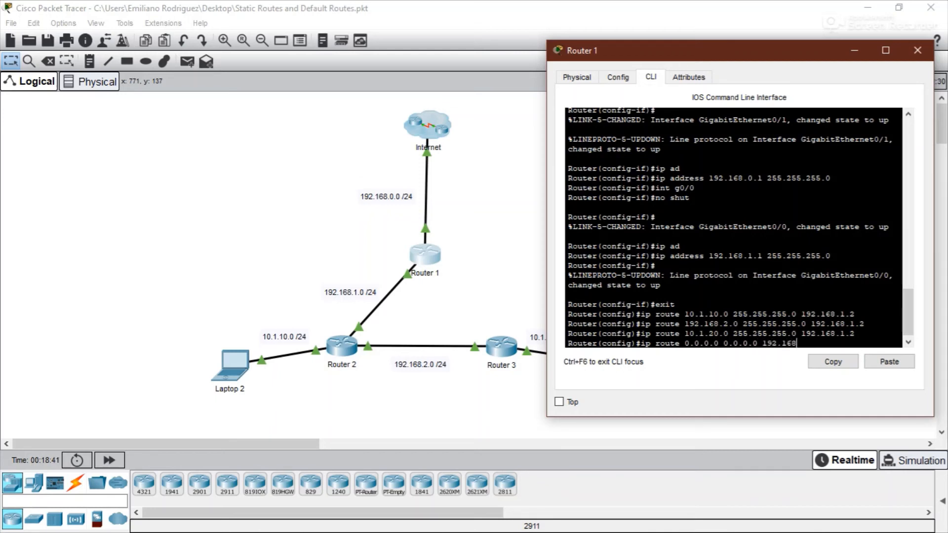
text(.0.2)
key(Return)
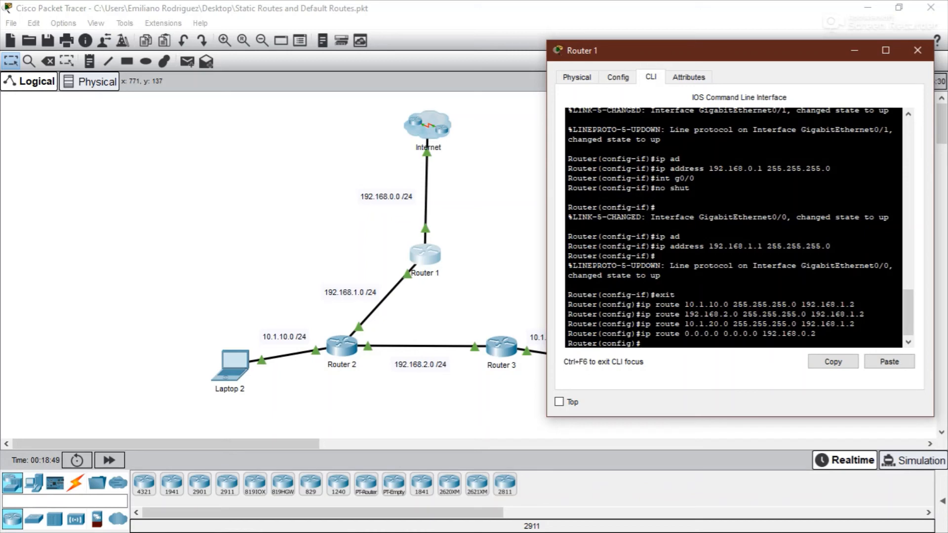
- Leave configuration mode and display Router 1's routing table with show ip route
text(end)
key(Return)
text(sh)
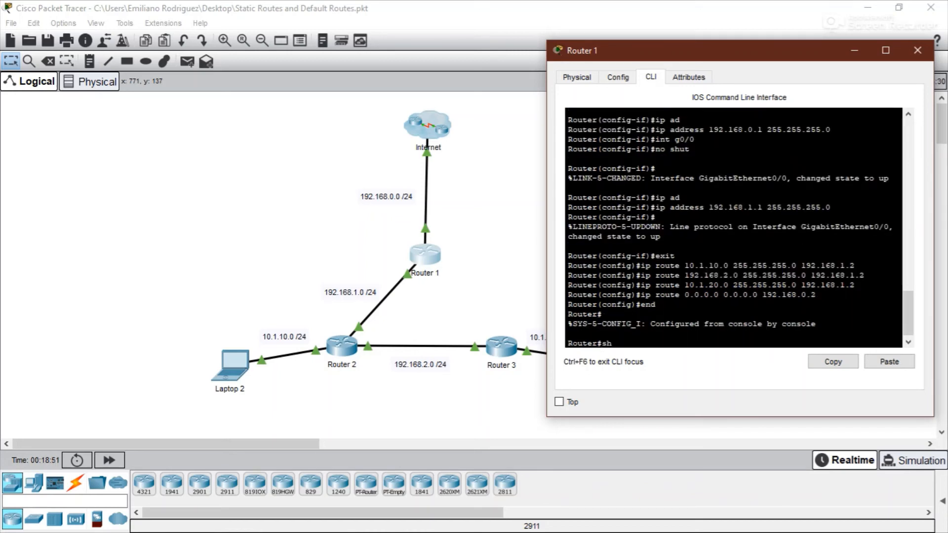
text(ow ip route)
key(Return)
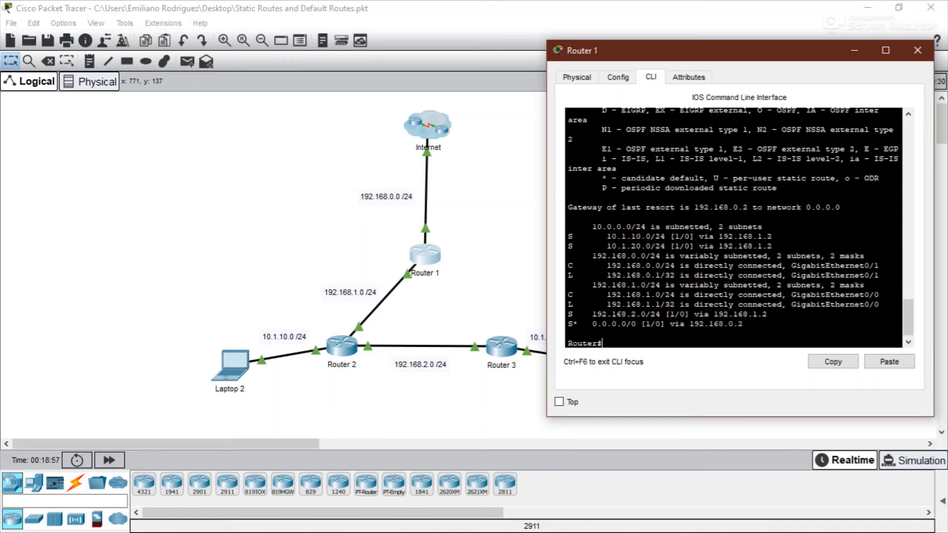
- Examine the gateway of last resort, the candidate default code and the default route entry, then close Router 1's window
drag(568, 207, 841, 208)
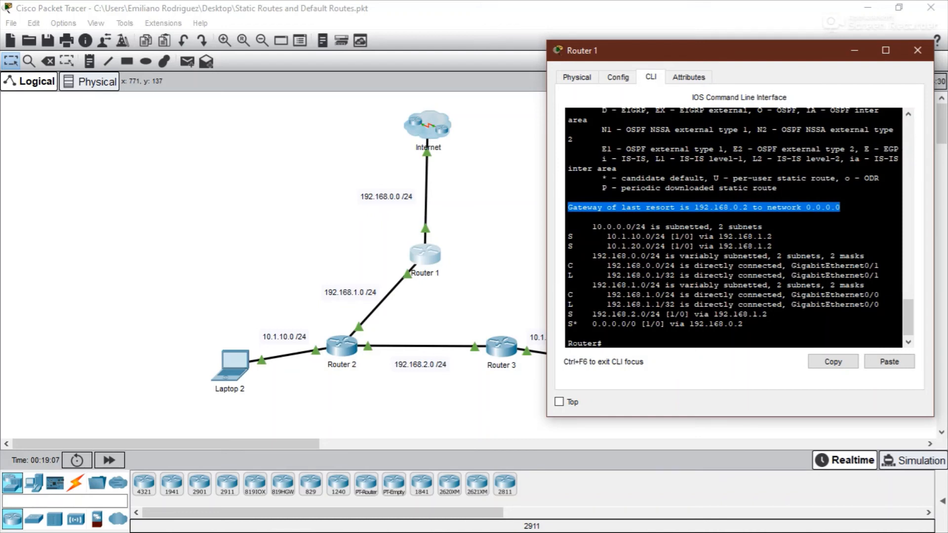
click(801, 256)
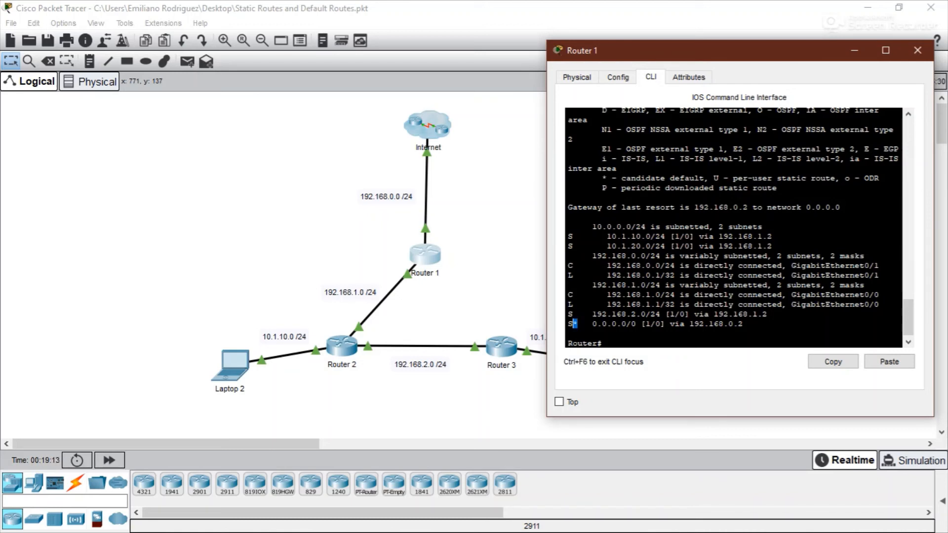
drag(592, 324, 744, 324)
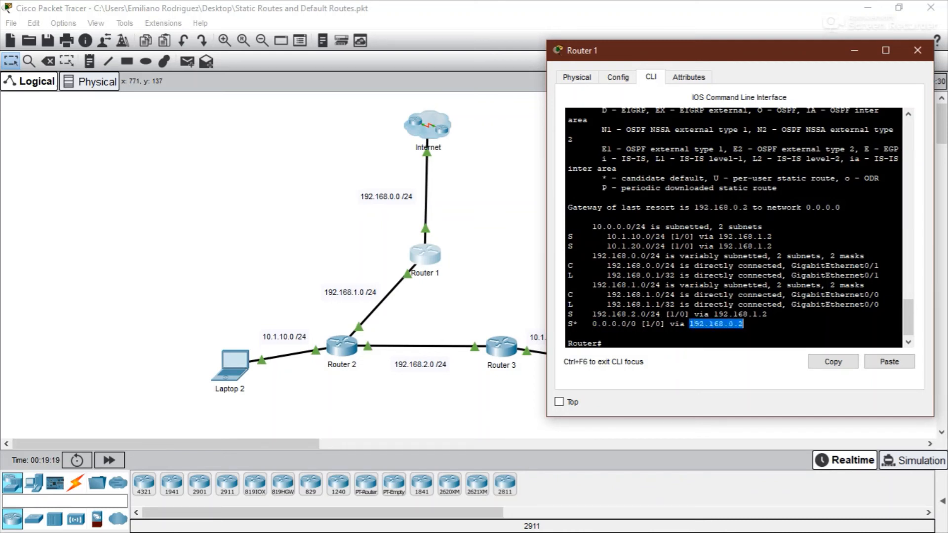
click(753, 305)
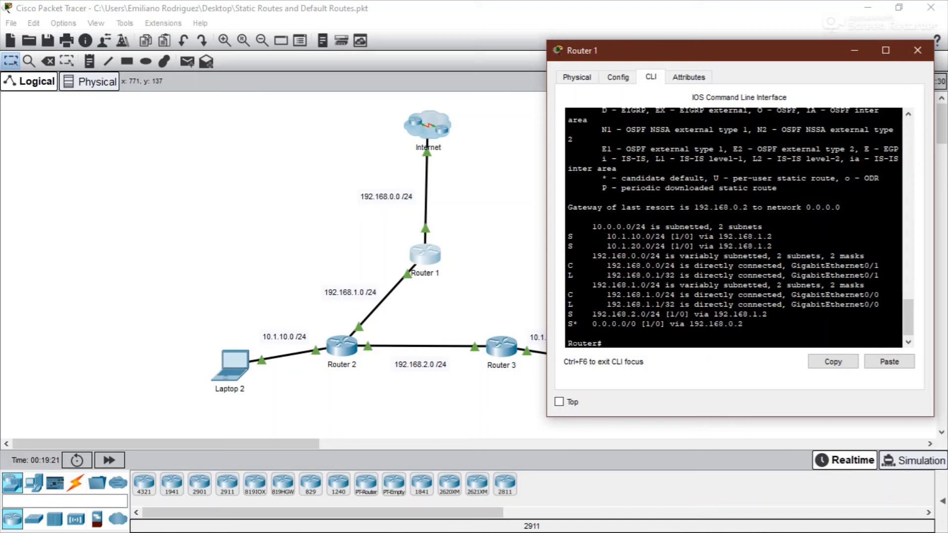
drag(602, 178, 705, 178)
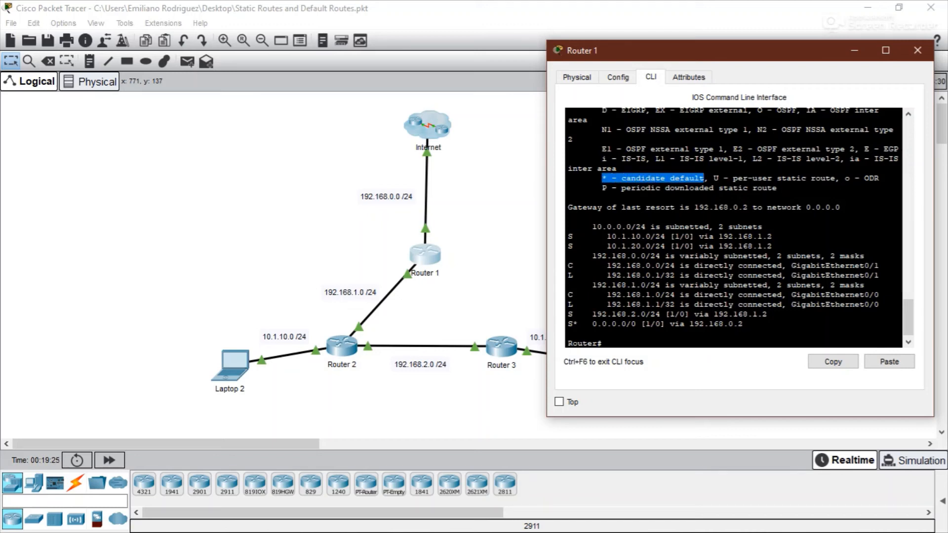
click(695, 294)
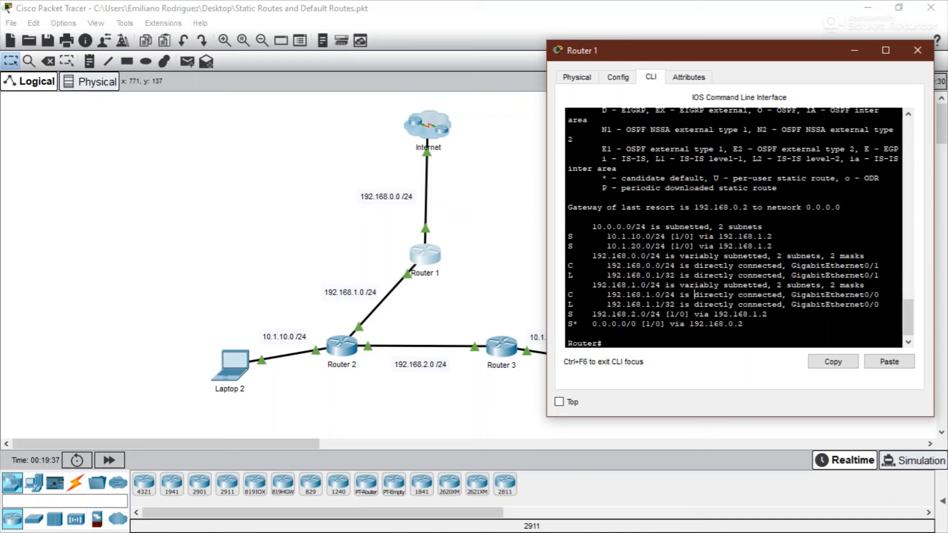
drag(695, 208, 747, 208)
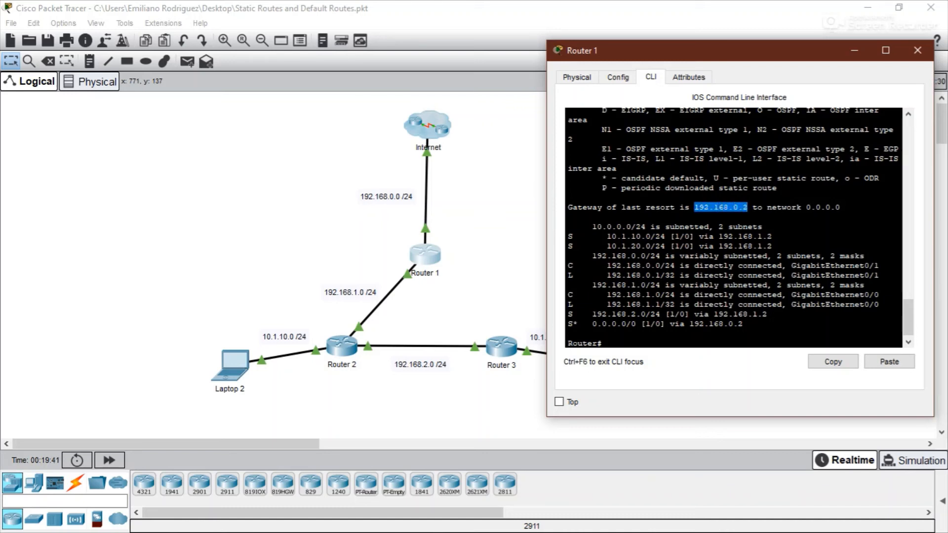
click(748, 207)
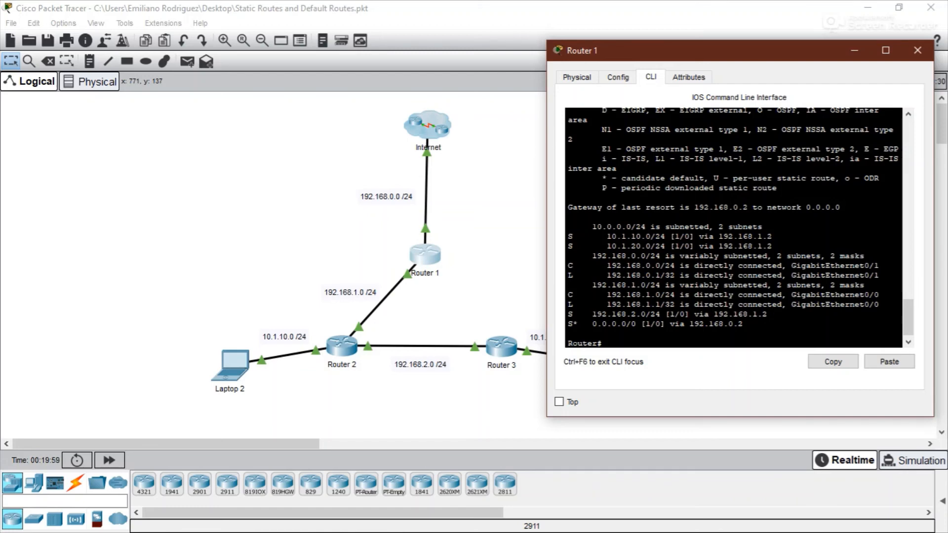
click(917, 50)
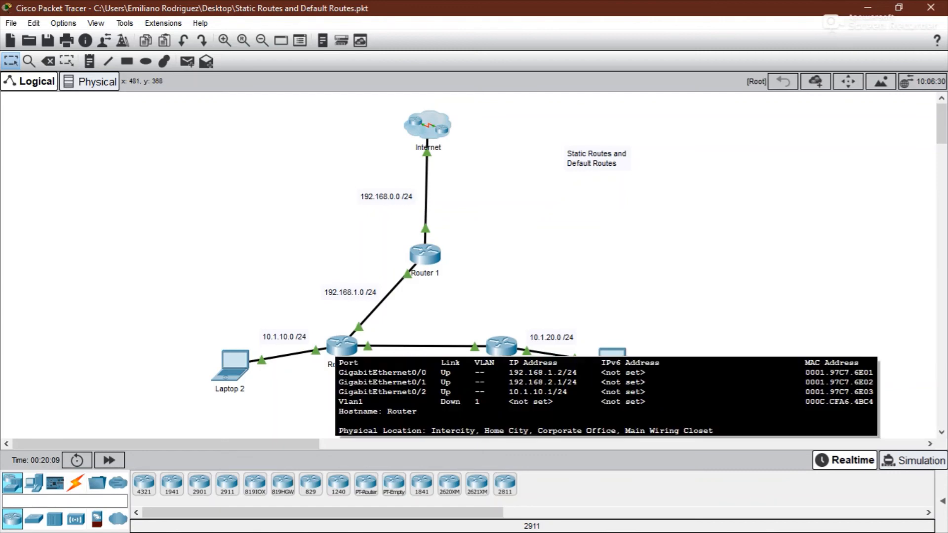
- Open Router 2's CLI and add a default route 0.0.0.0 0.0.0.0 via 192.168.1.1
click(342, 347)
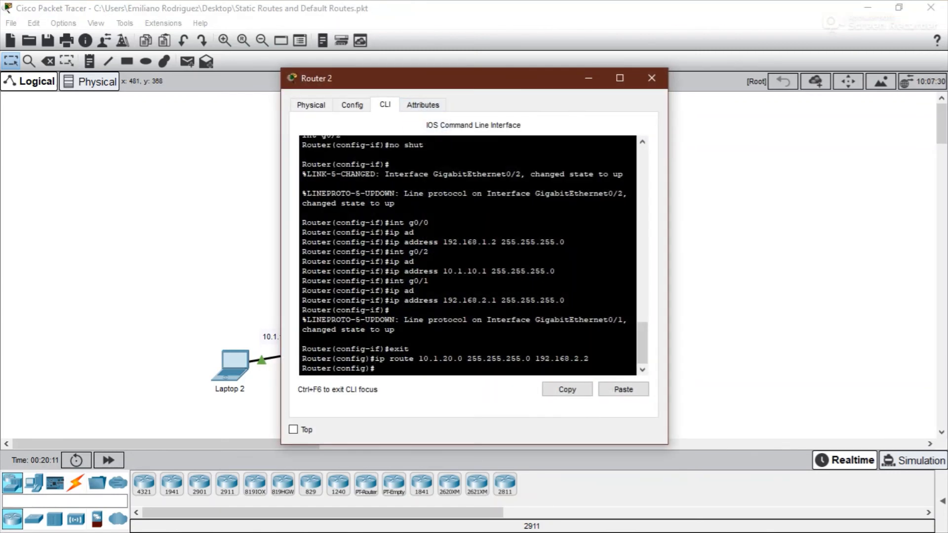
drag(430, 78, 671, 42)
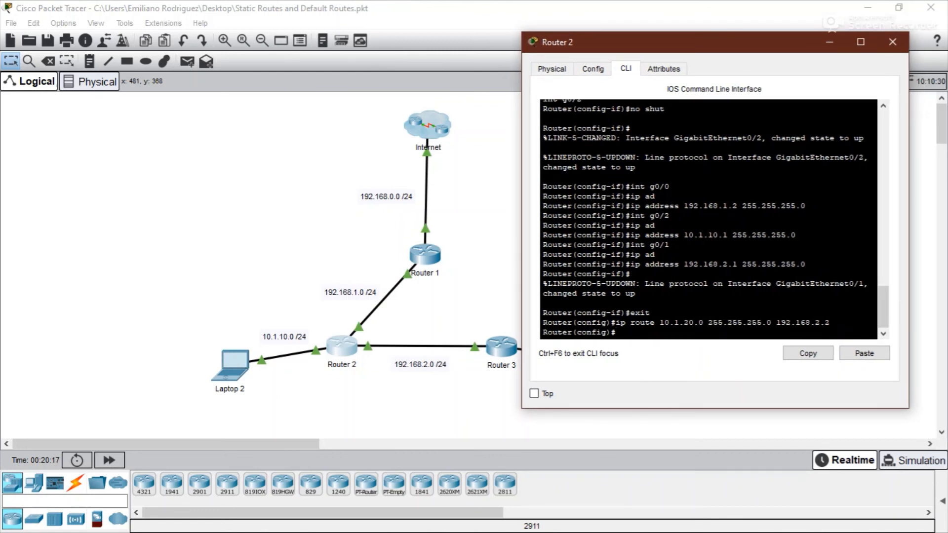
text(ip route 0.0.0.0 0.0.0.0)
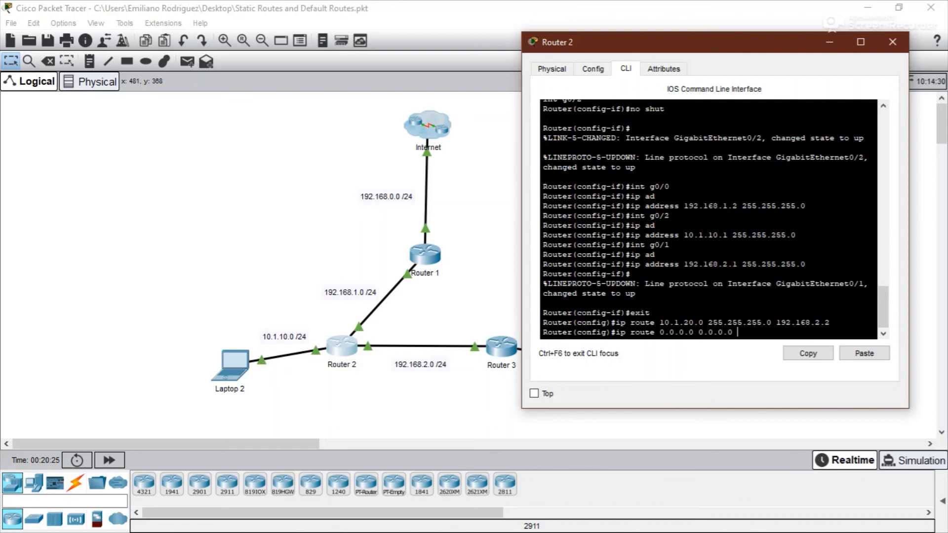
text( 192.168.1.1)
key(Return)
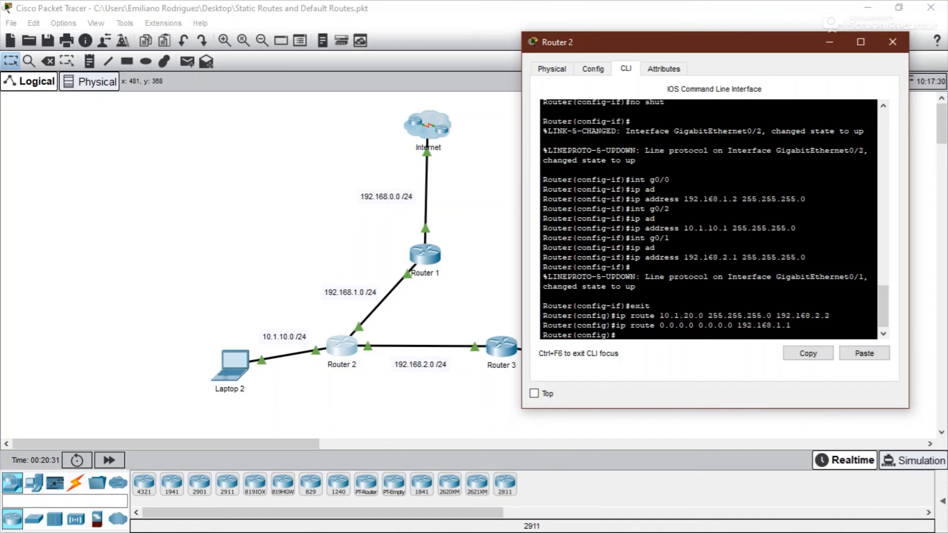
- Display Router 2's routing table with do show ip route, then close its window
text(do show ip route)
key(Return)
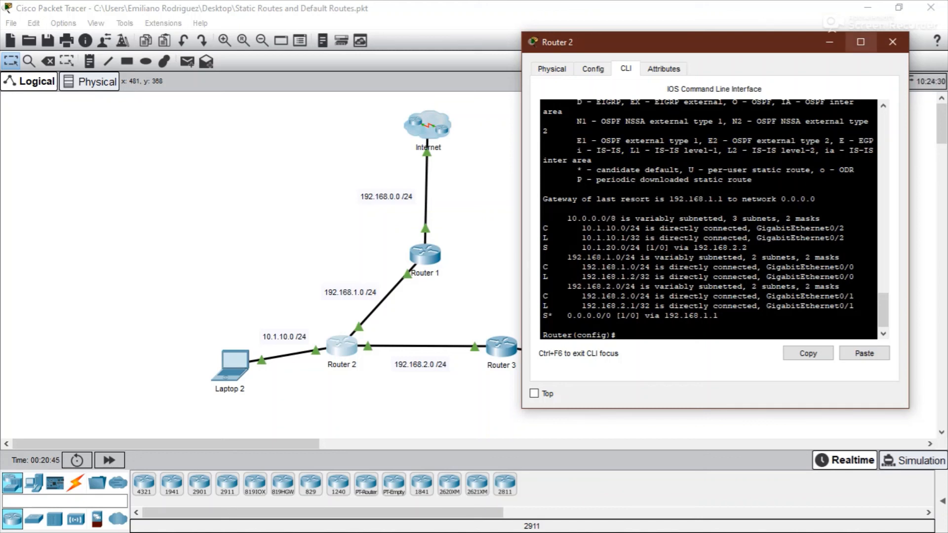
click(892, 42)
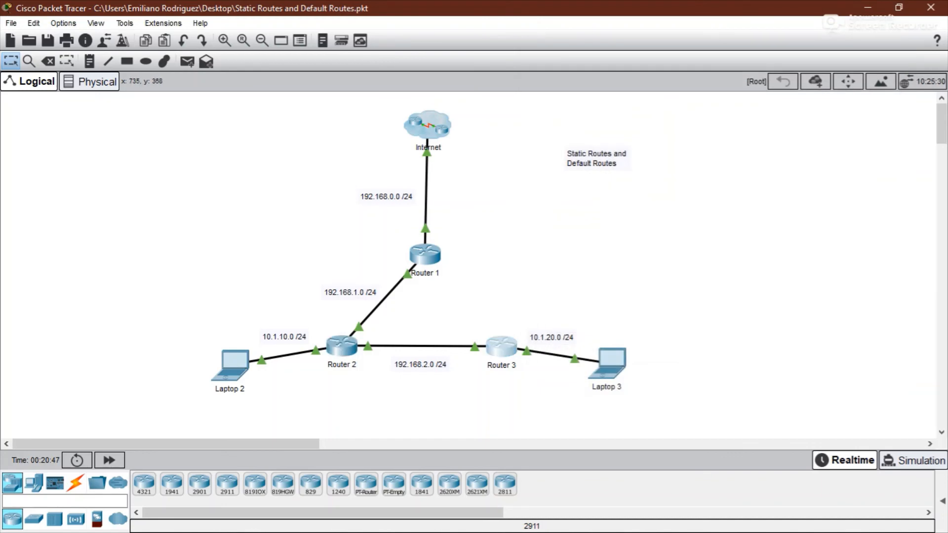
- Open Router 3's CLI and enter global configuration mode
click(510, 347)
drag(598, 49, 696, 43)
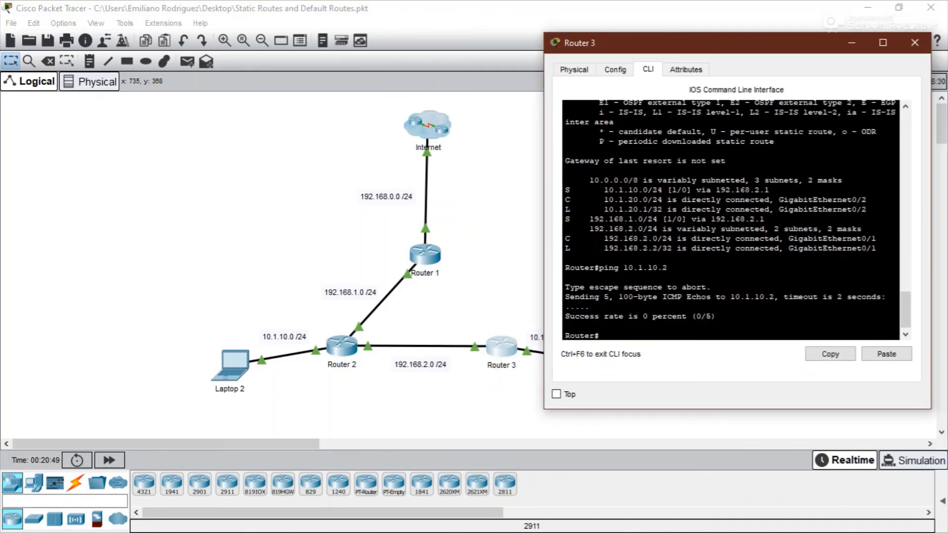
text(conf)
key(Tab)
text(t)
key(Return)
- Add a default route 0.0.0.0 0.0.0.0 via 192.168.2.1 on Router 3, then close its window
text(ip r)
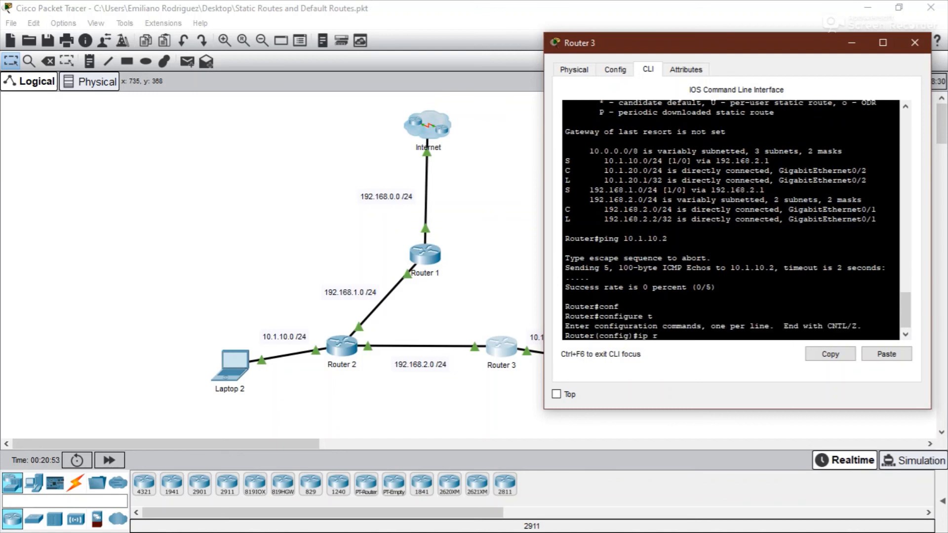
text(oute 0.0.0.0 0.0.0.0 192.168)
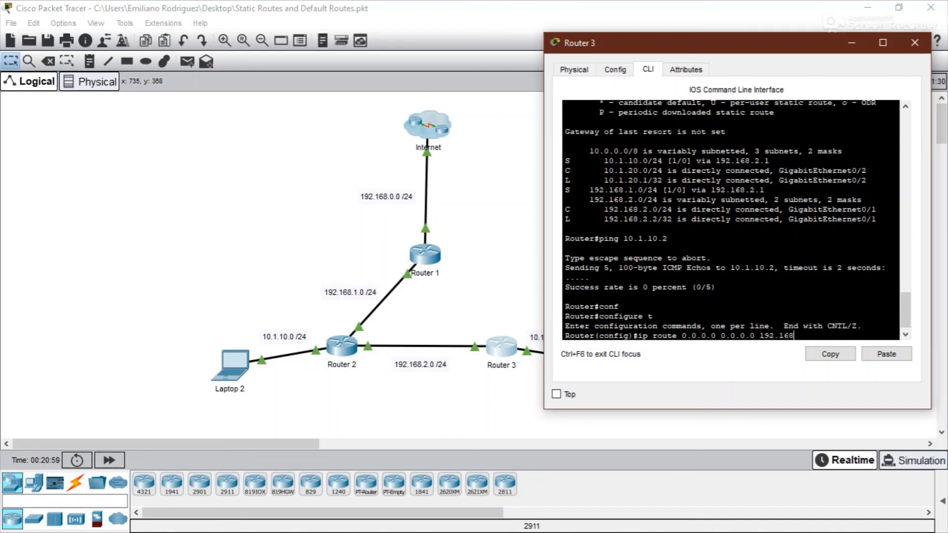
text(.2.1)
key(Return)
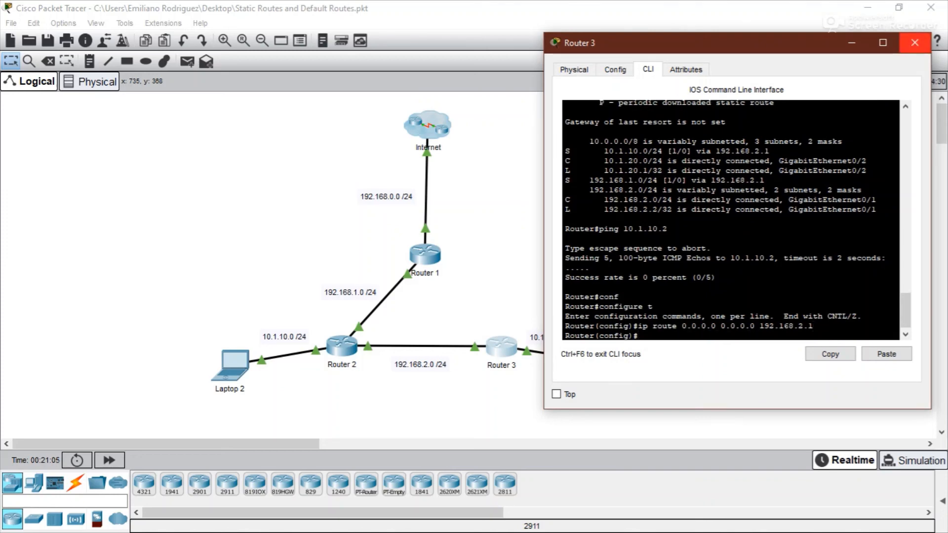
click(914, 42)
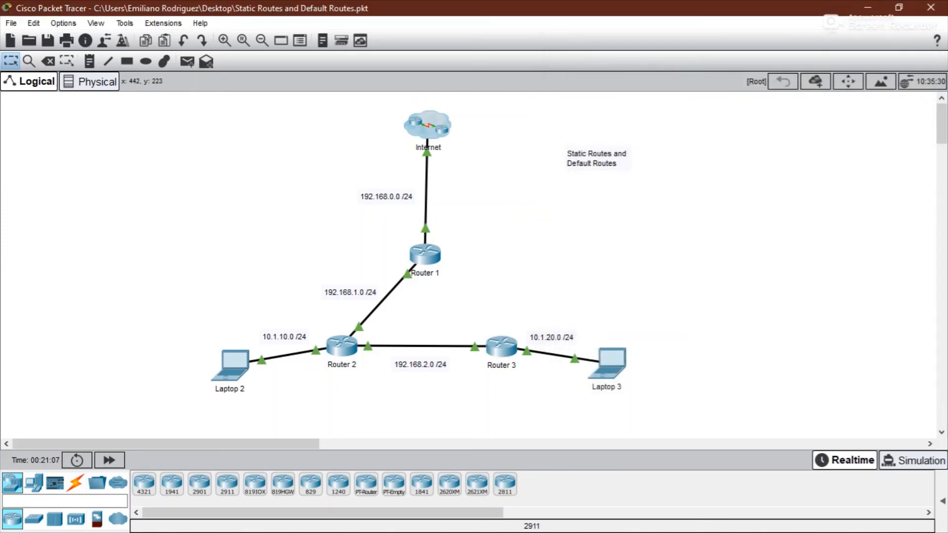
- Open Laptop 2's Command Prompt and ping 8.8.8.8
drag(301, 244, 543, 390)
click(486, 325)
click(230, 365)
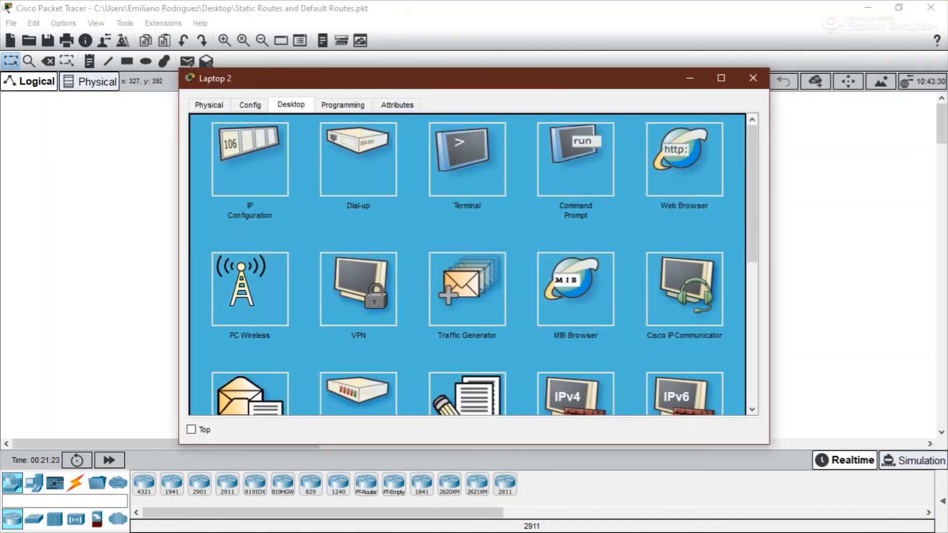
drag(179, 135, 280, 134)
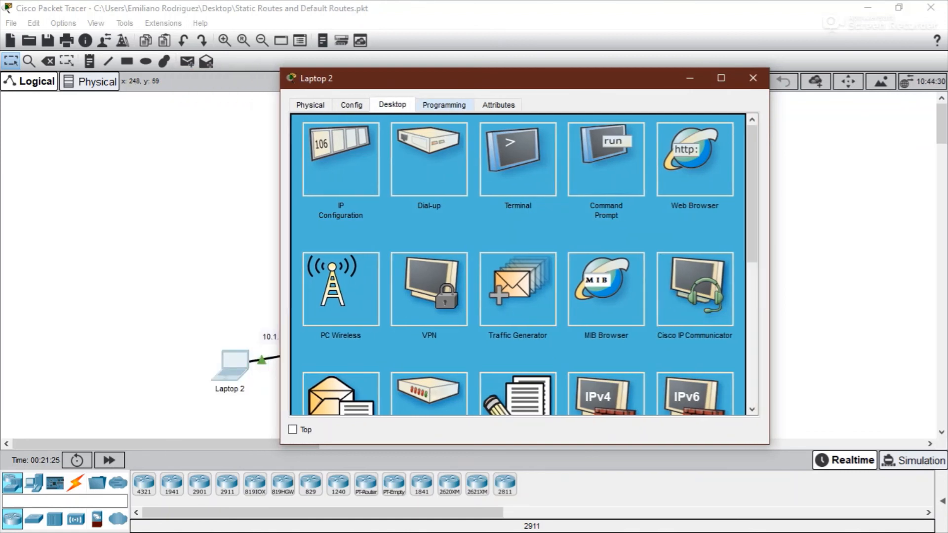
drag(444, 79, 573, 46)
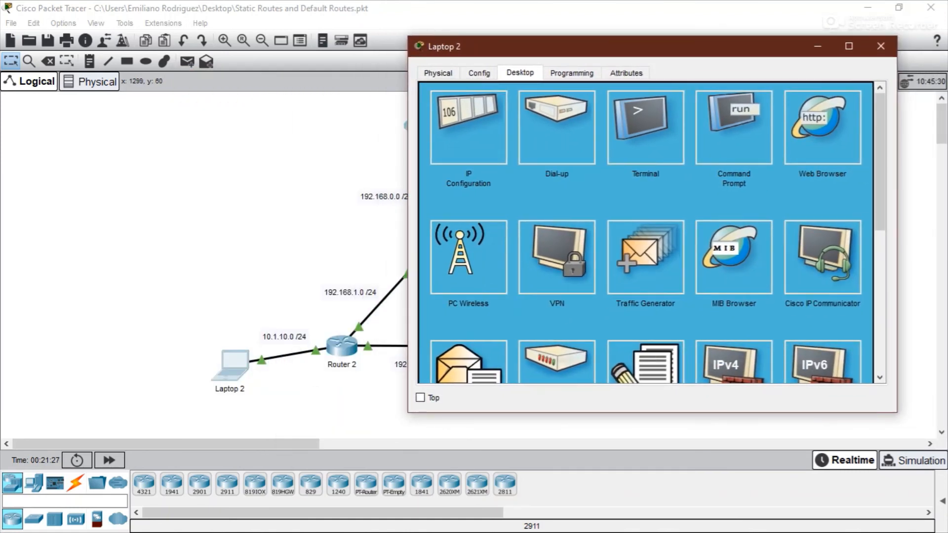
click(733, 129)
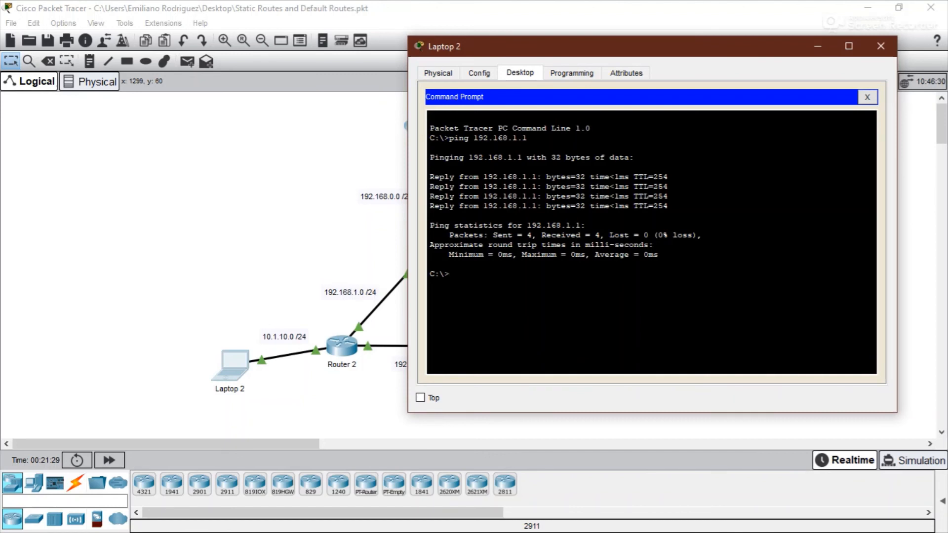
text(ping 8.8.8.8)
key(Return)
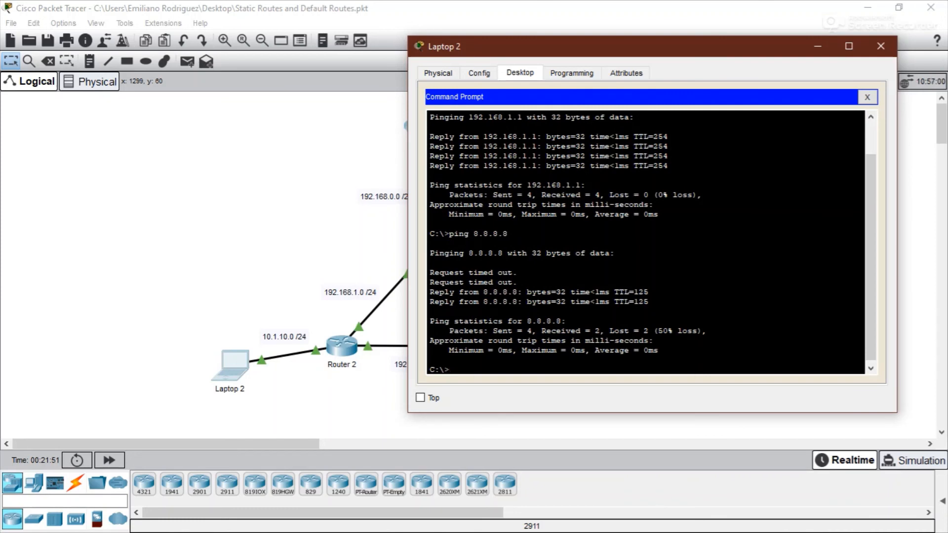
- Repeat the ping to 8.8.8.8 from Laptop 2, inspect the replies, then close the laptop window
key(Up)
key(Return)
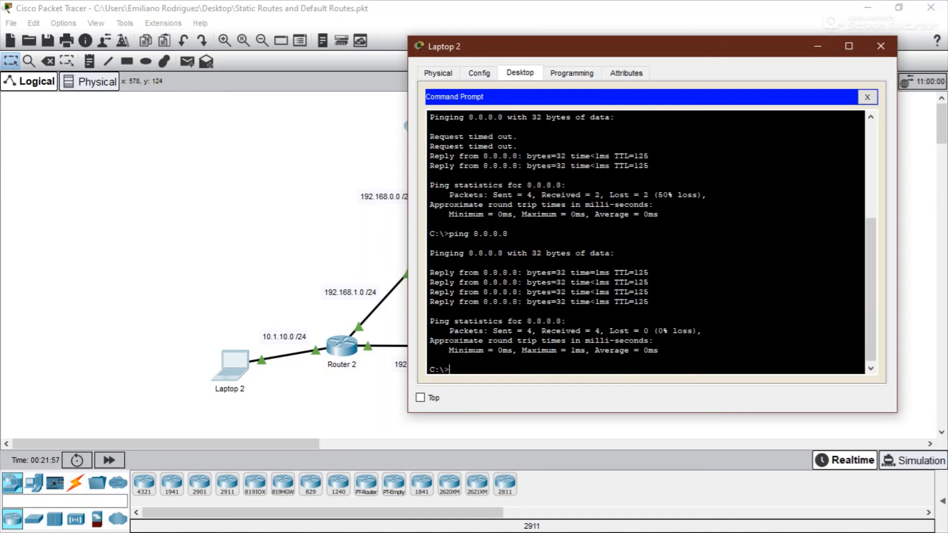
drag(617, 47, 655, 48)
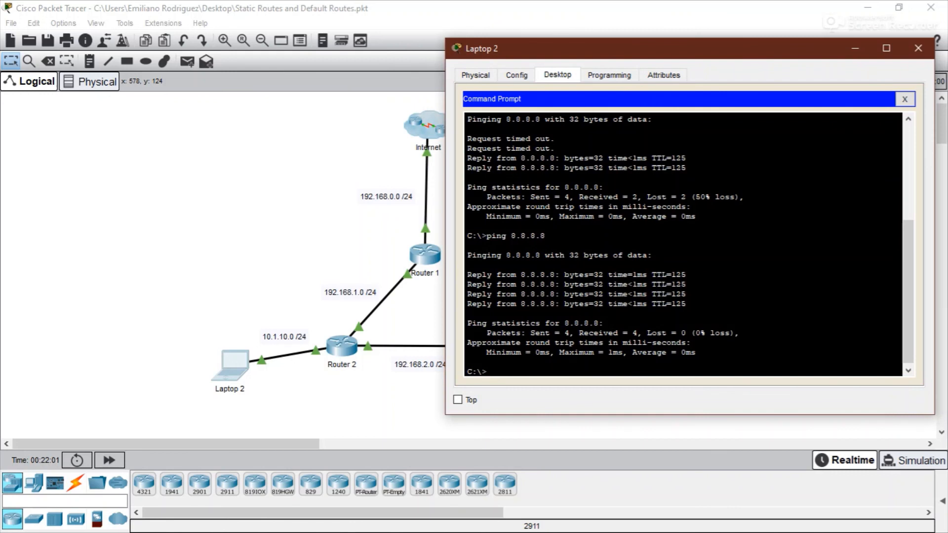
drag(556, 149, 468, 139)
click(469, 139)
drag(467, 158, 473, 158)
click(470, 226)
drag(516, 275, 554, 274)
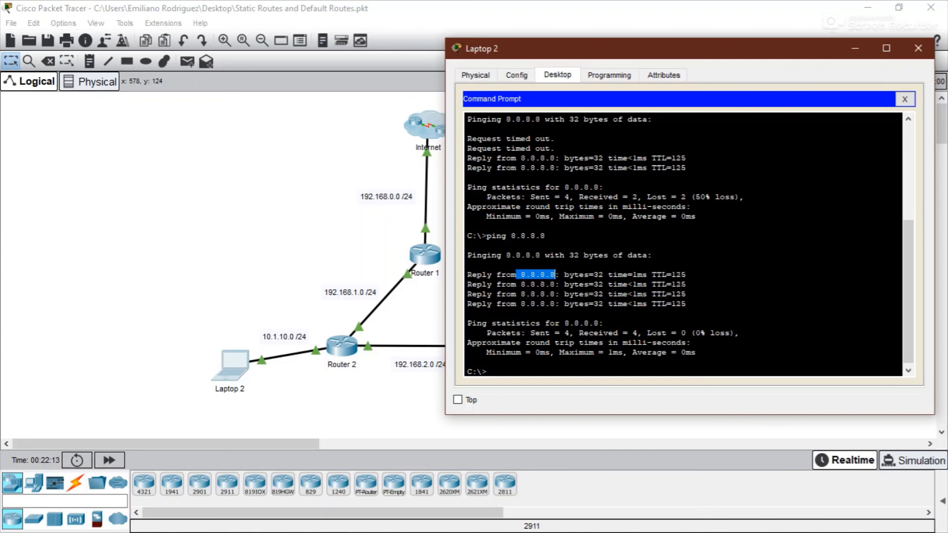
click(917, 48)
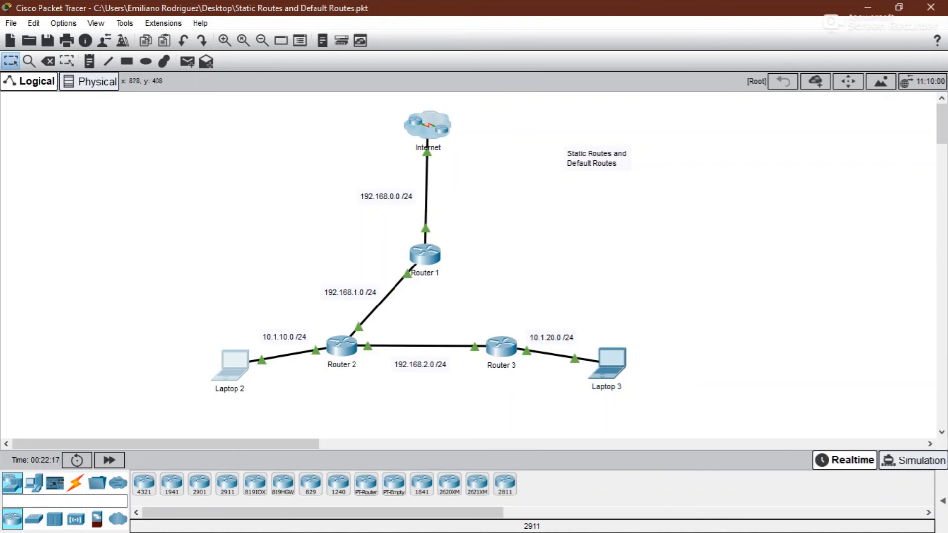
- Open Laptop 3's Command Prompt, ping 8.8.8.8, then close the laptop window
click(613, 363)
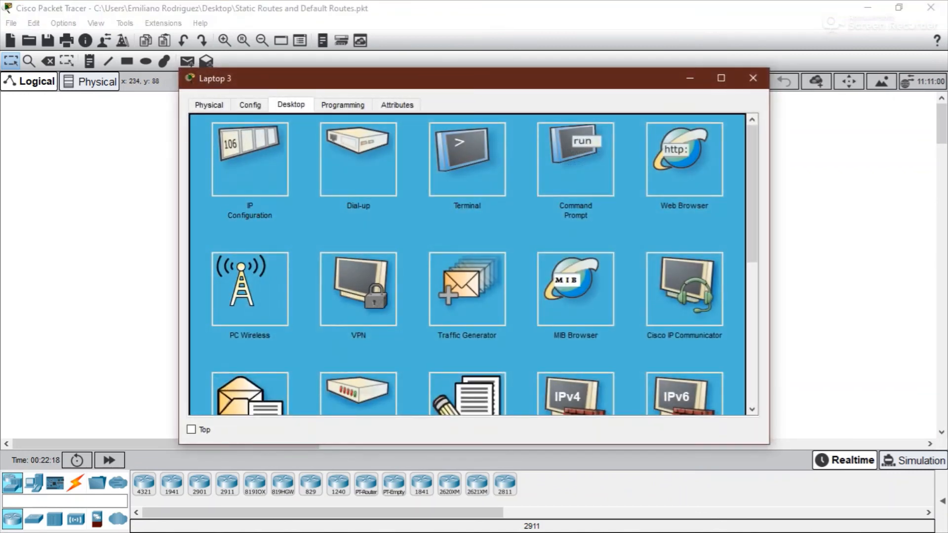
click(558, 143)
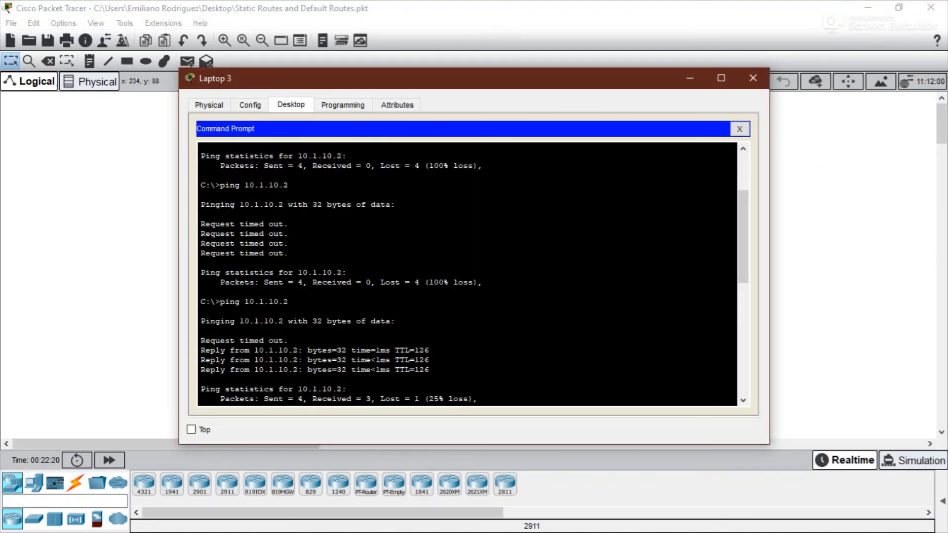
key(Return)
text(ping )
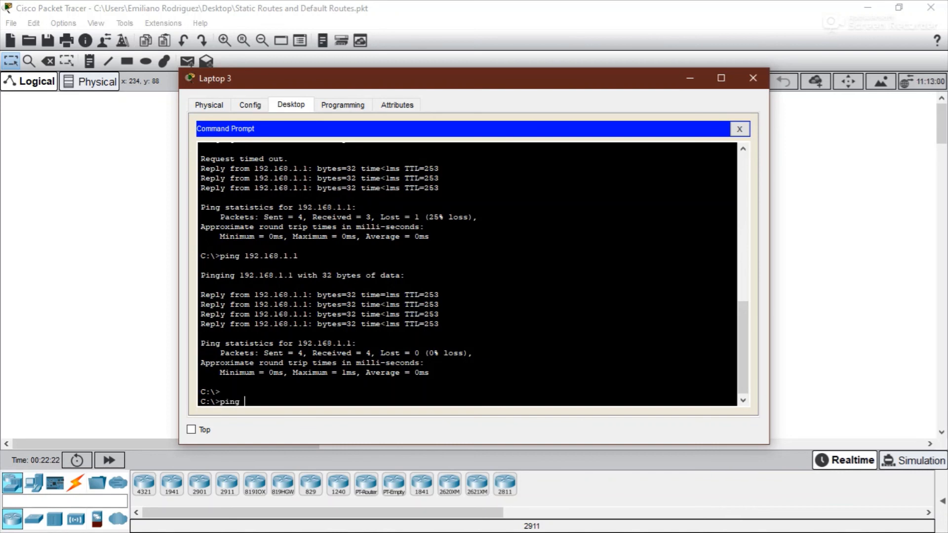
text(8.8.8.8)
key(Return)
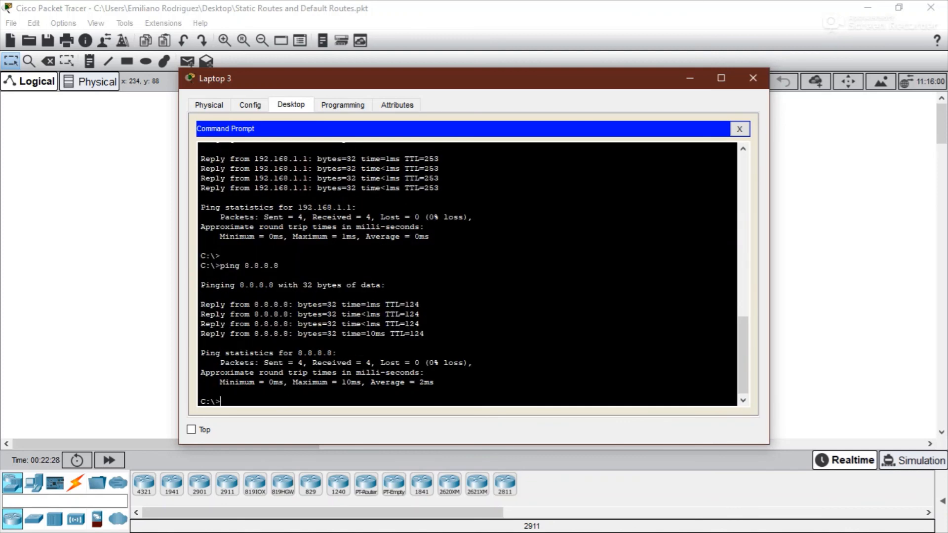
click(753, 78)
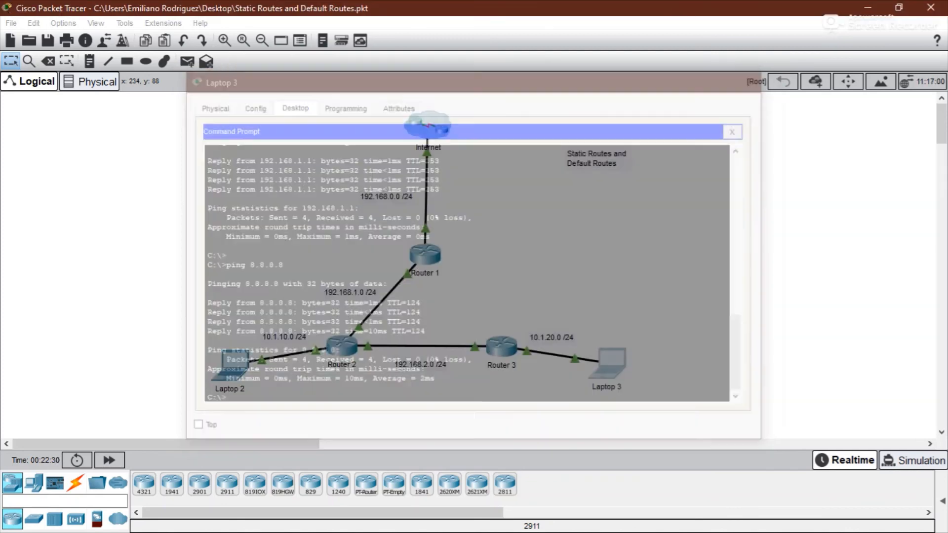